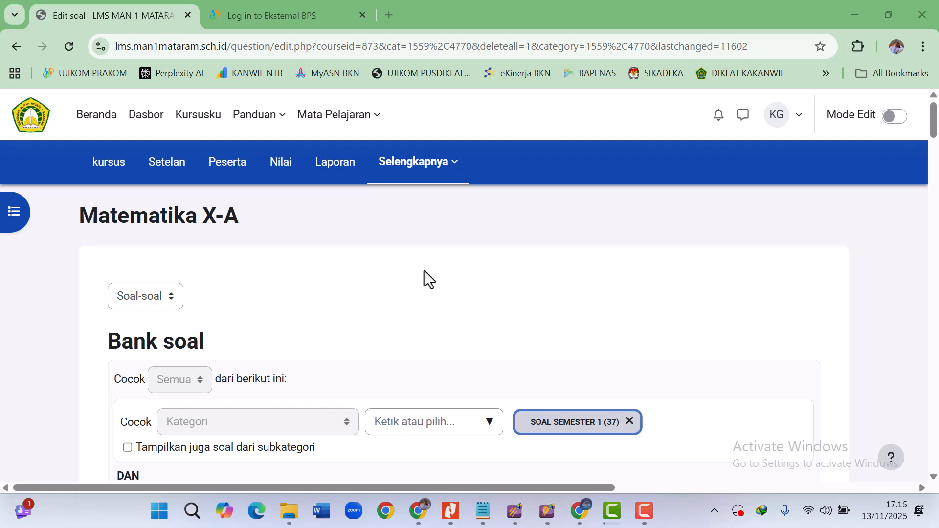
- Open the Matematika X-A course from the Kursusku course list
scroll(424, 270, down, 1)
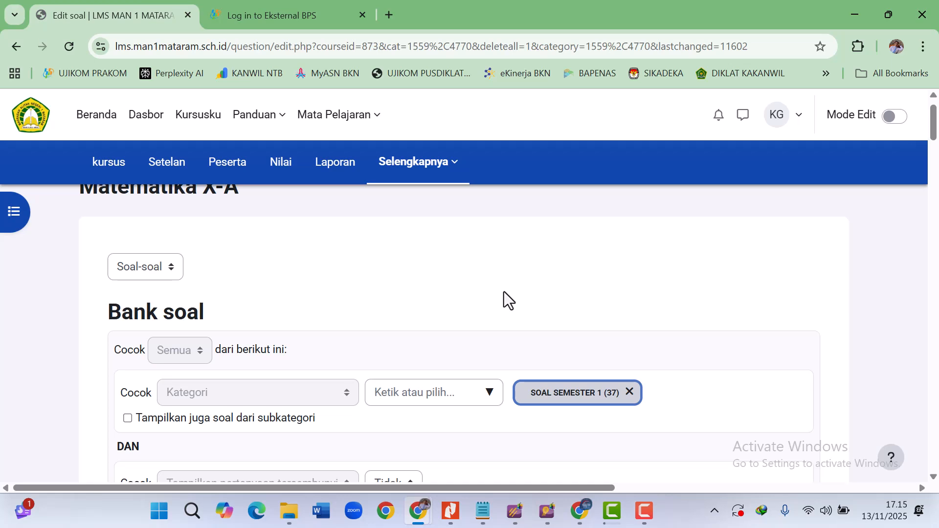
scroll(504, 292, up, 1)
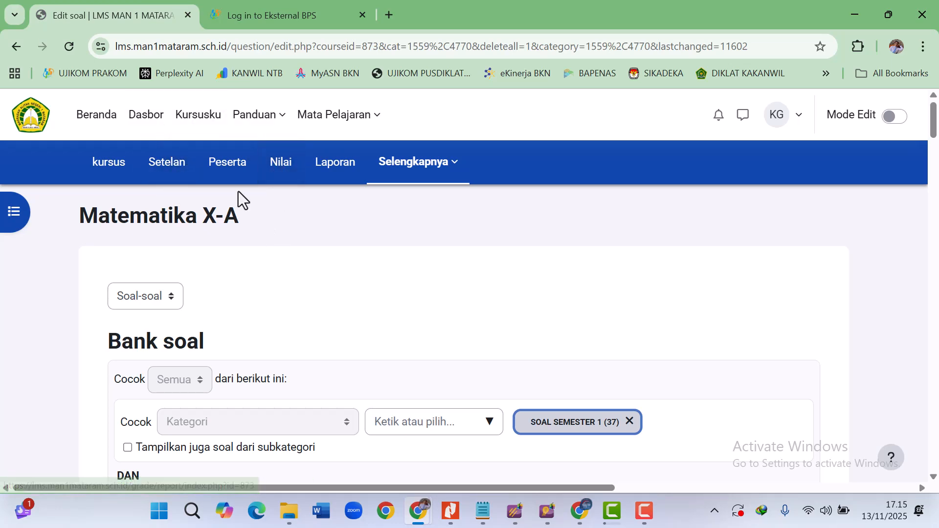
click(205, 132)
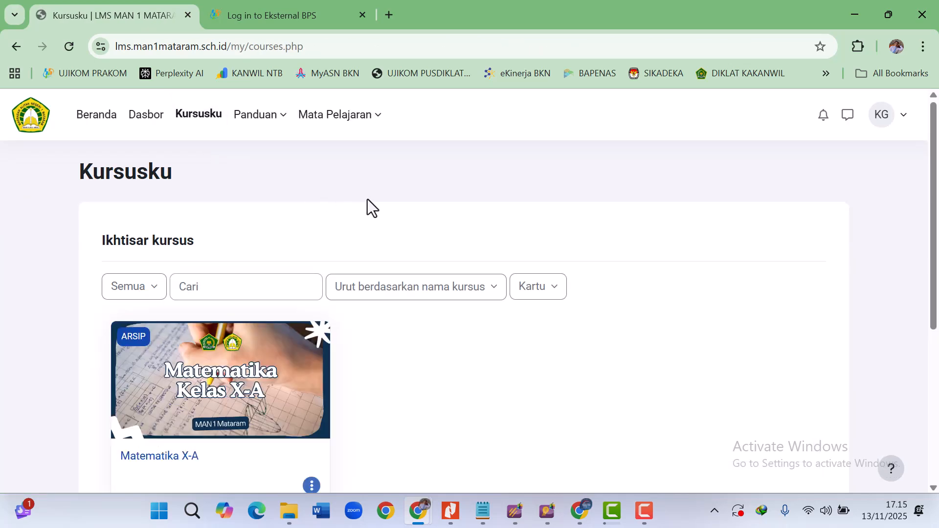
scroll(398, 380, down, 1)
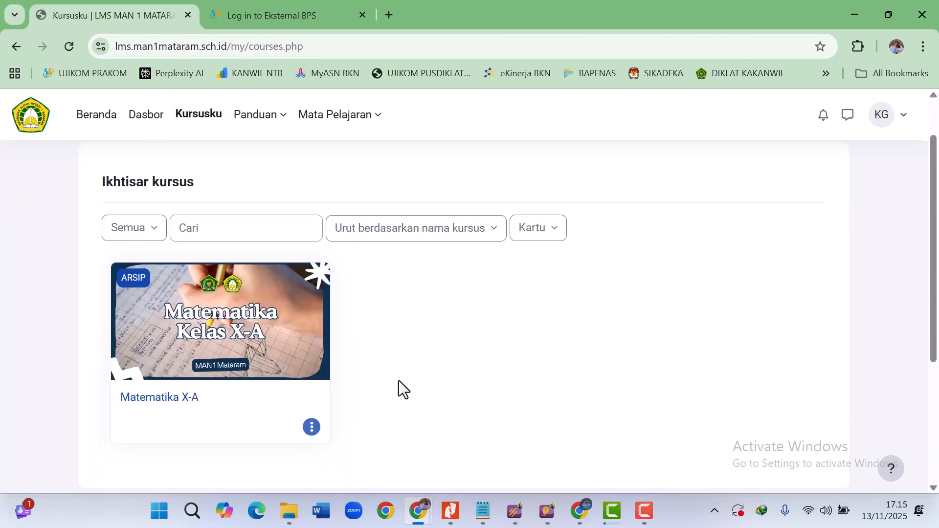
scroll(398, 380, down, 1)
click(190, 400)
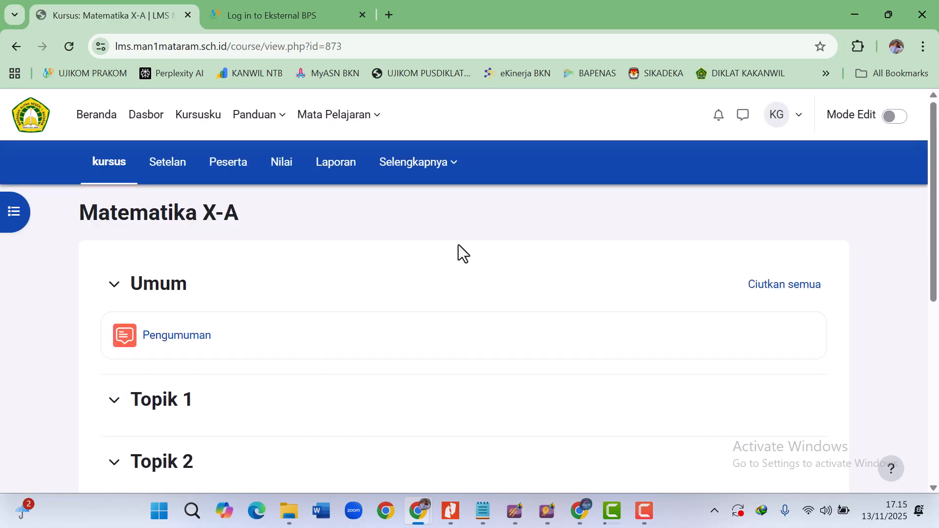
- Open the course's question bank and choose the SOAL SEMESTER 1 category in its filter
click(434, 177)
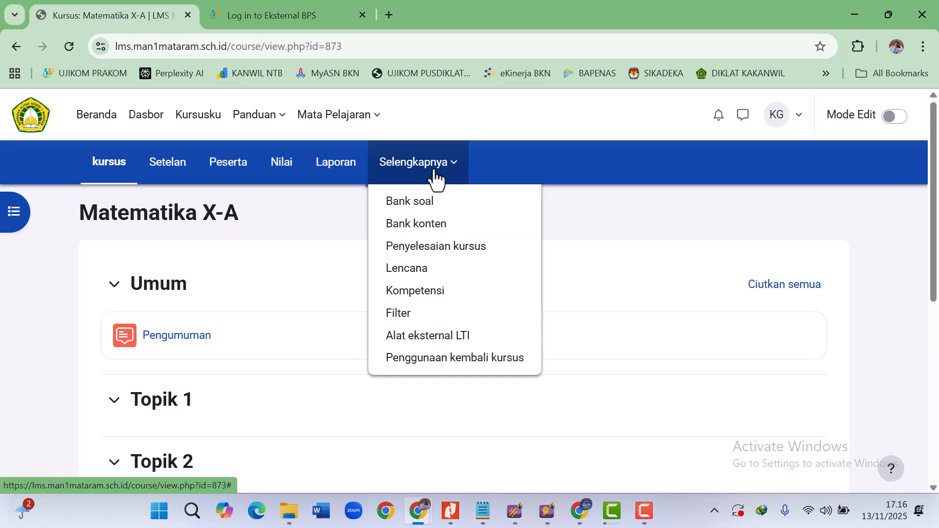
click(435, 210)
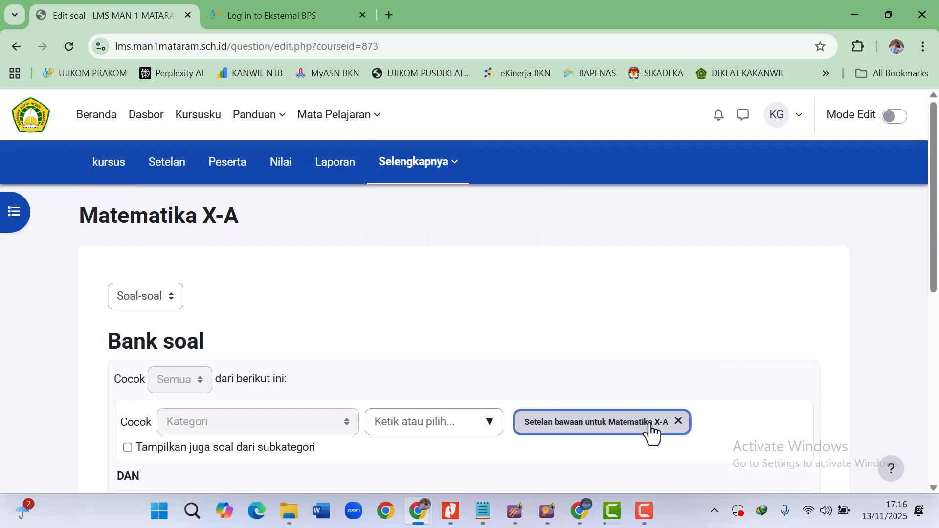
click(489, 433)
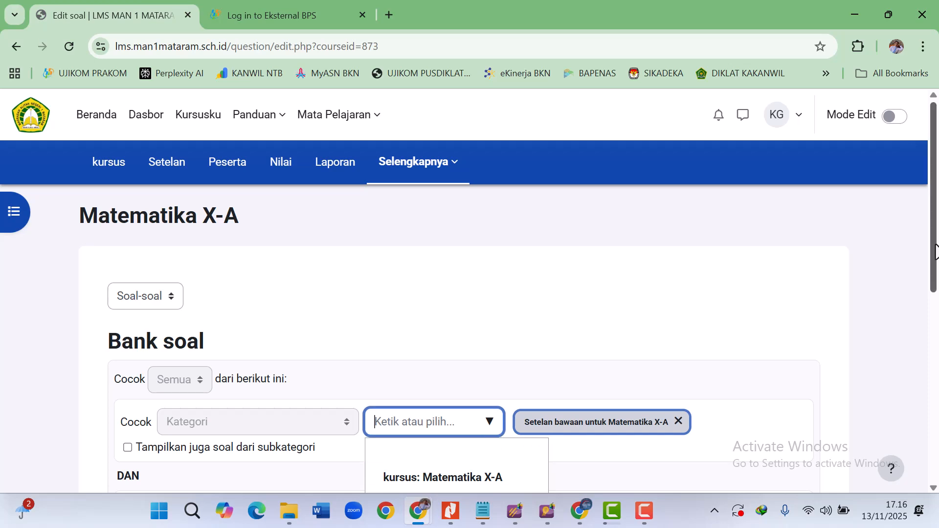
drag(934, 249, 931, 303)
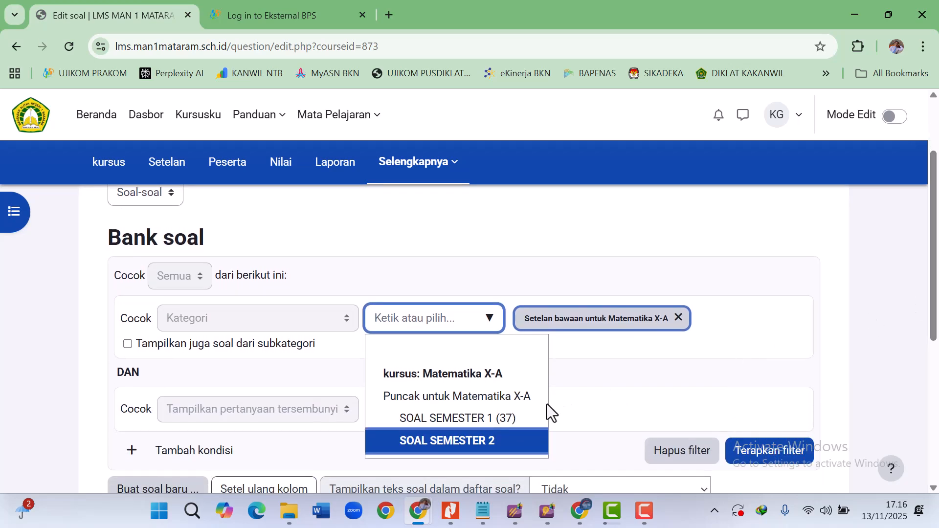
click(512, 418)
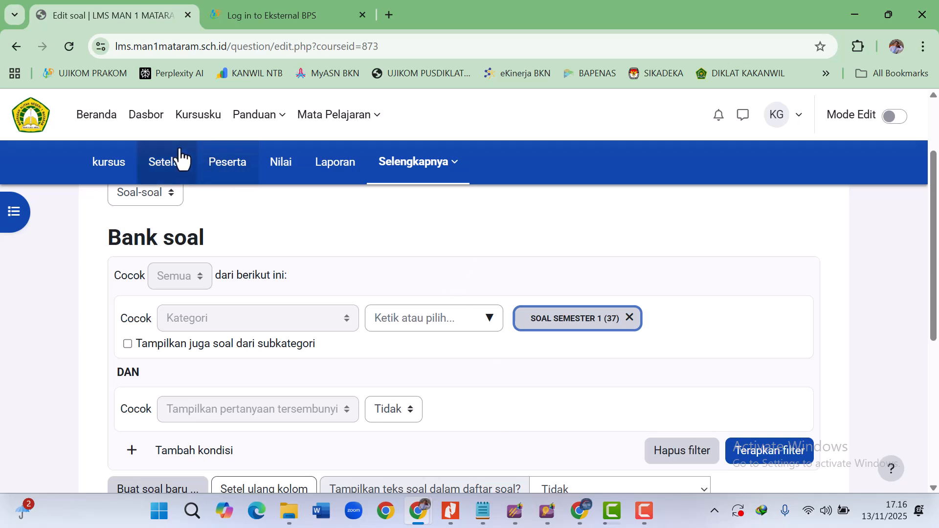
- Return to the Matematika X-A course page and open the course settings
click(103, 182)
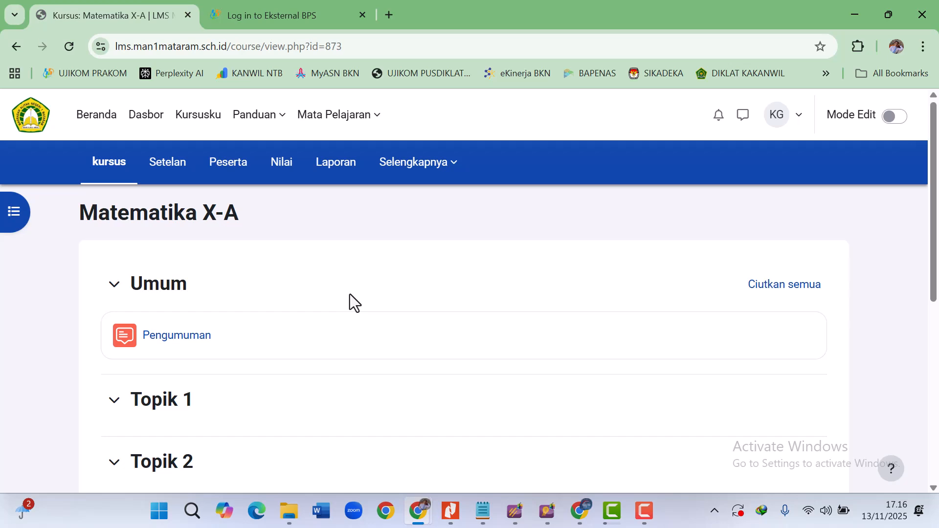
scroll(350, 294, down, 4)
scroll(350, 294, up, 4)
click(172, 171)
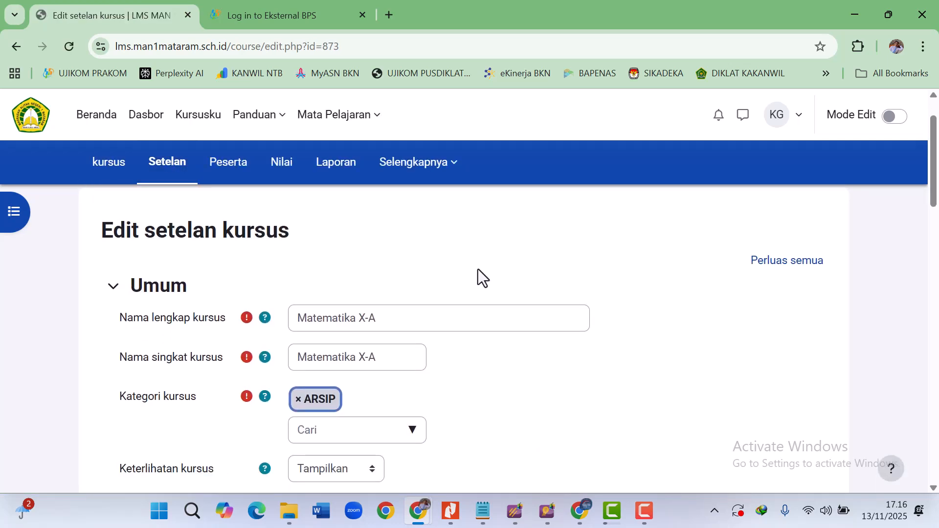
- Expand the Format kursus section of the course settings and set the format to Format aktivitas tunggal
scroll(477, 269, down, 1)
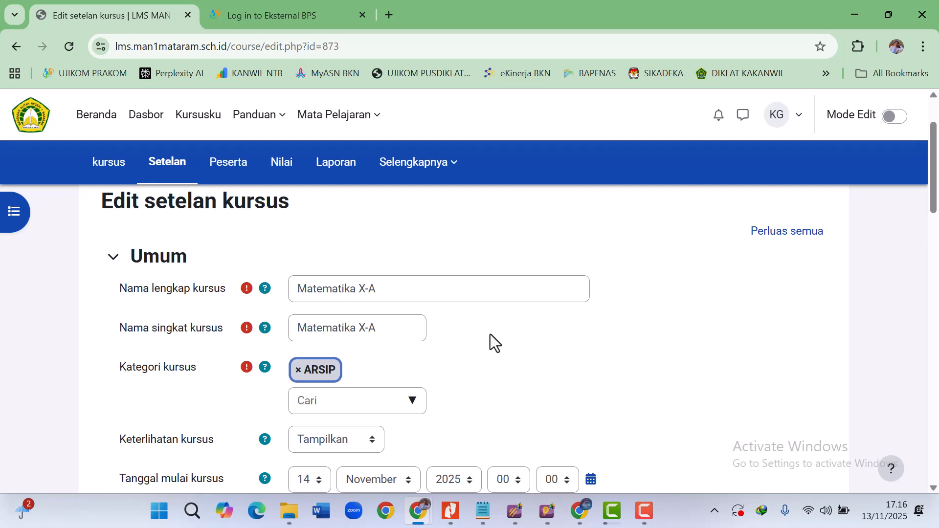
click(503, 375)
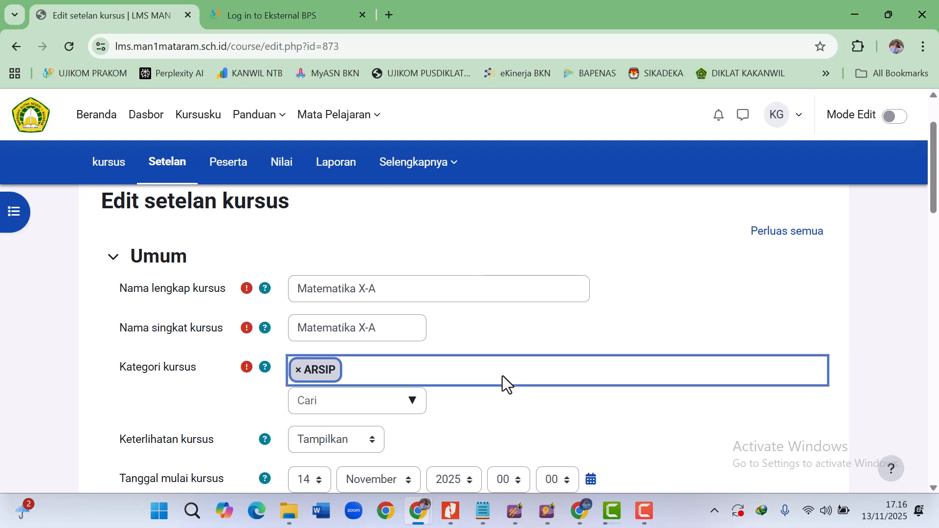
click(869, 326)
scroll(870, 327, down, 1)
scroll(870, 327, down, 8)
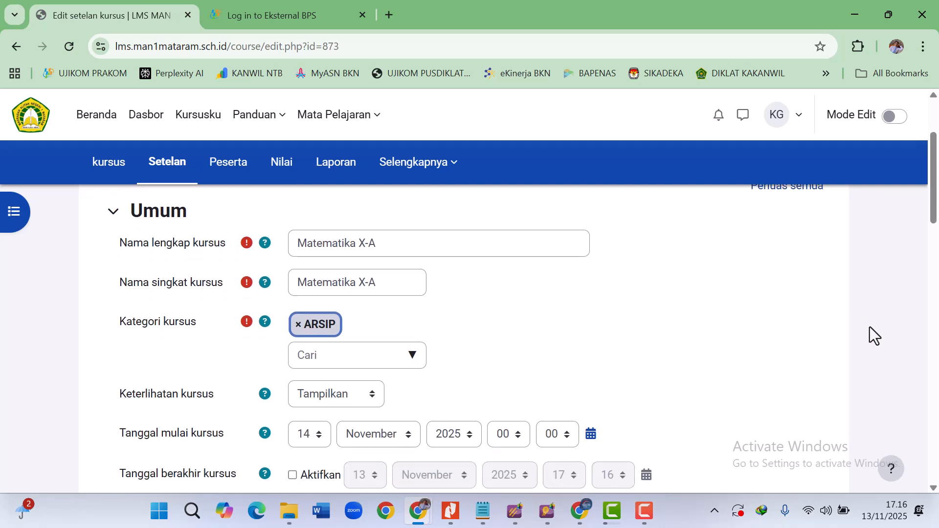
scroll(869, 326, down, 10)
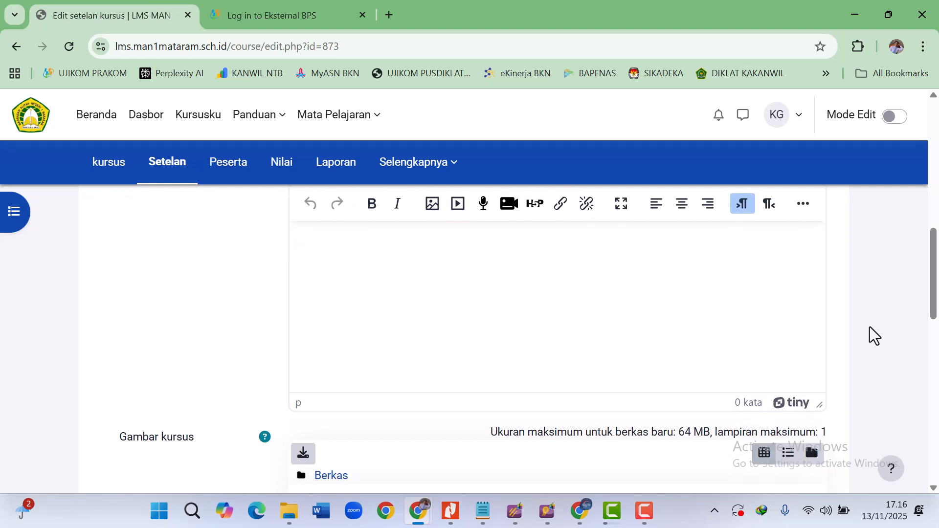
scroll(870, 327, down, 3)
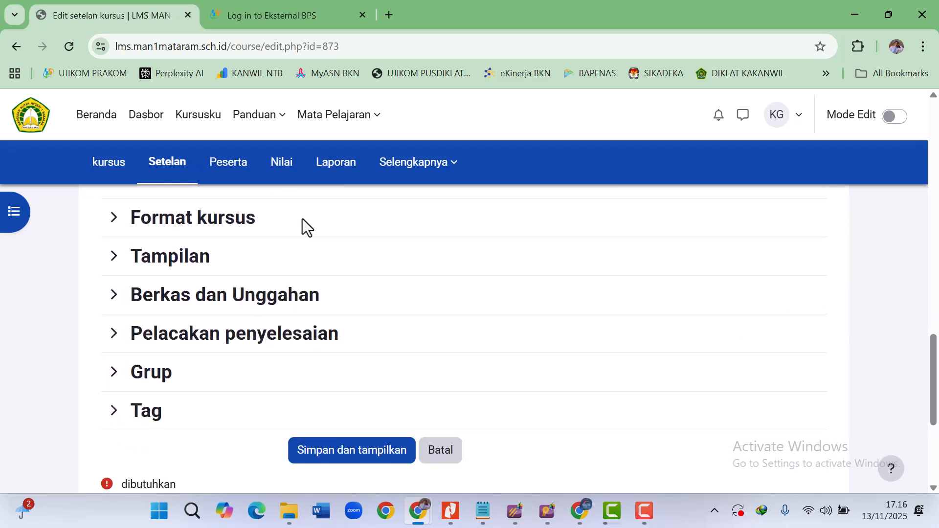
click(213, 225)
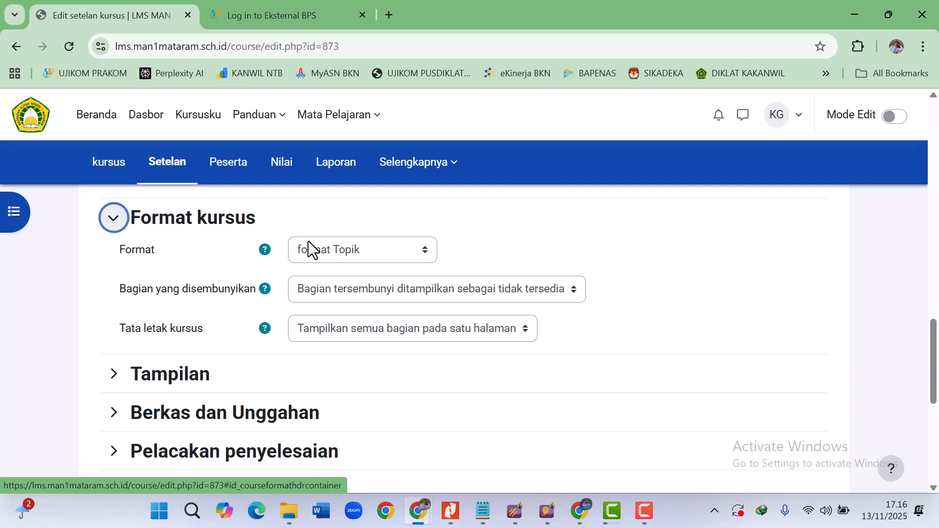
click(327, 249)
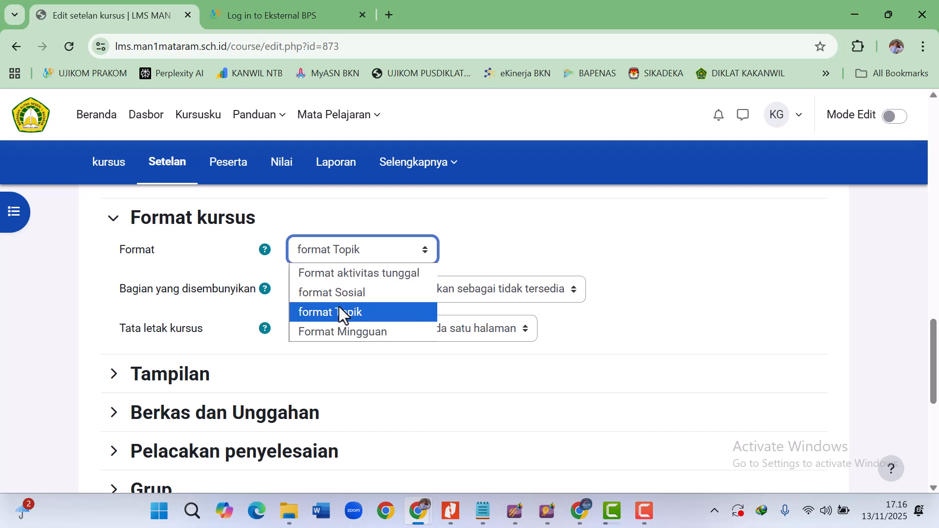
click(402, 274)
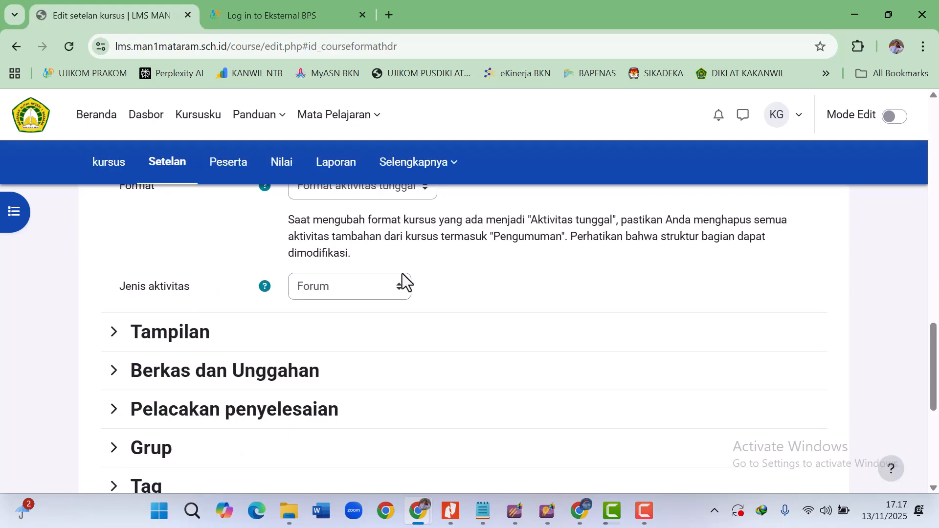
- Set the activity type (Jenis aktivitas) to Kuis, then save the course settings and display the course
scroll(507, 267, down, 1)
scroll(539, 265, up, 2)
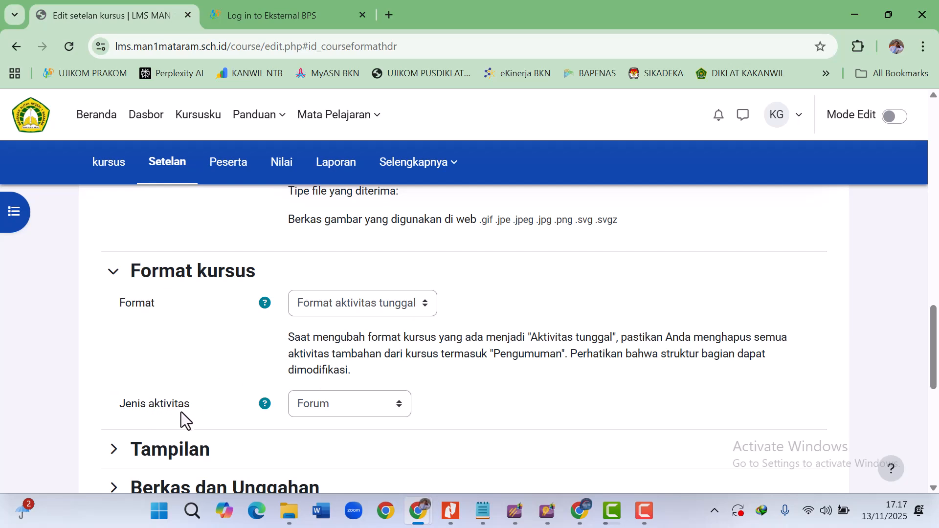
click(312, 402)
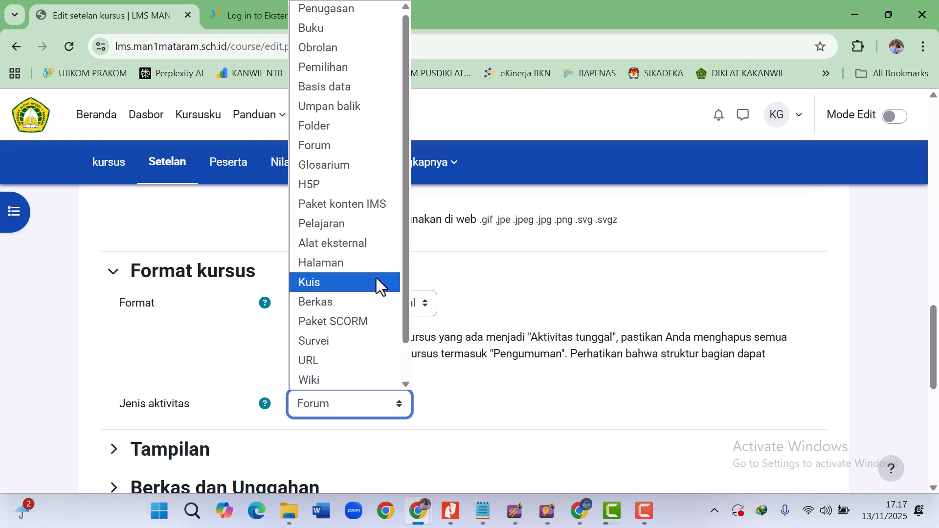
click(376, 282)
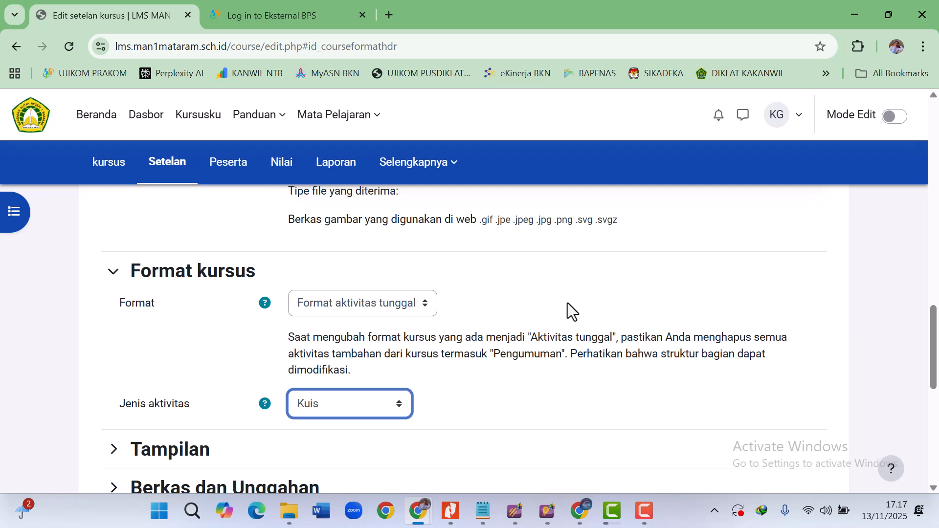
key(Down)
key(Up)
click(567, 303)
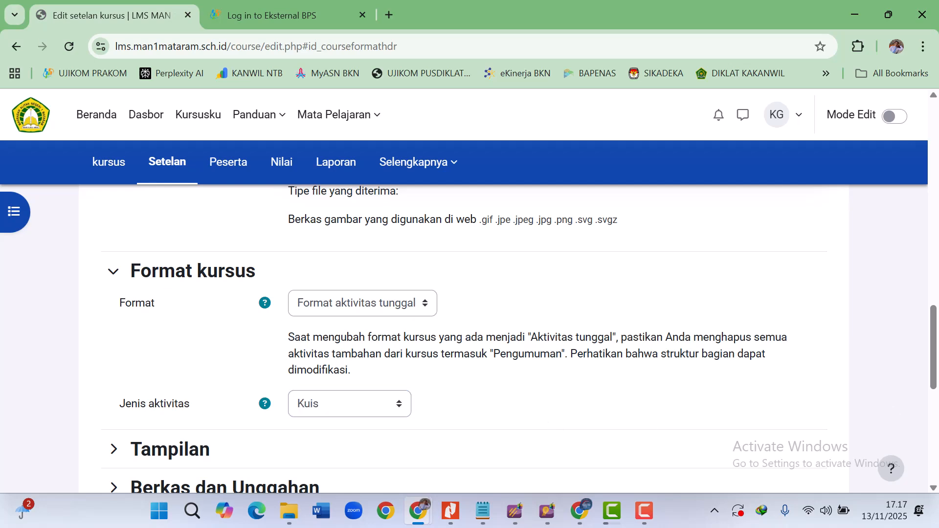
scroll(572, 360, down, 10)
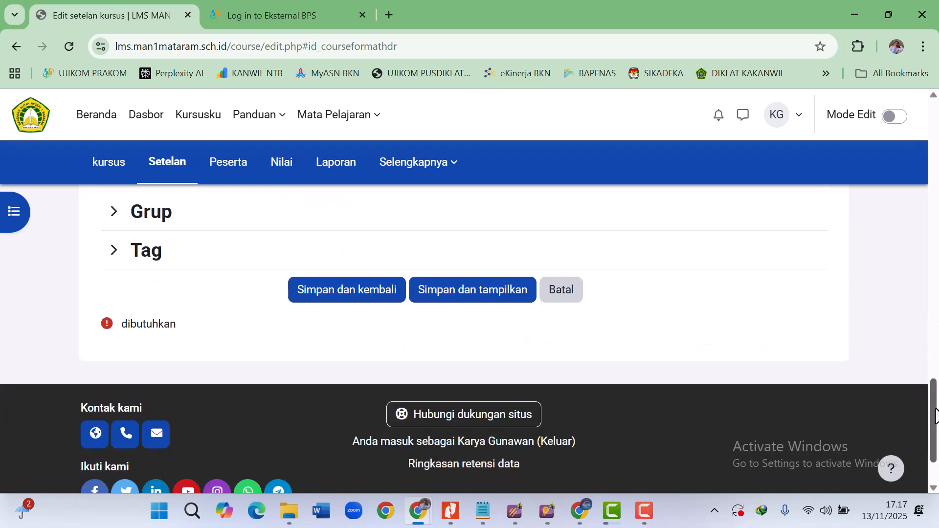
click(473, 295)
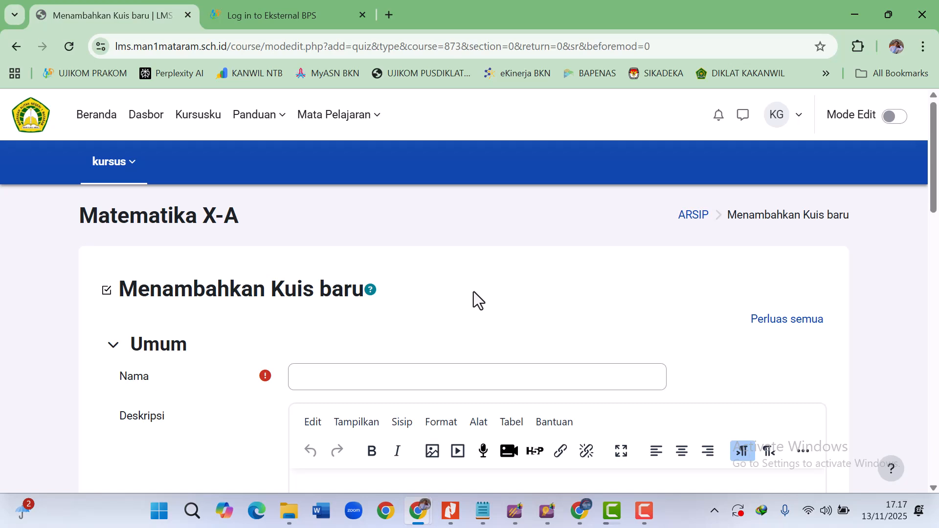
- Name the new quiz "Assesment Akhir Semester"
scroll(474, 292, down, 1)
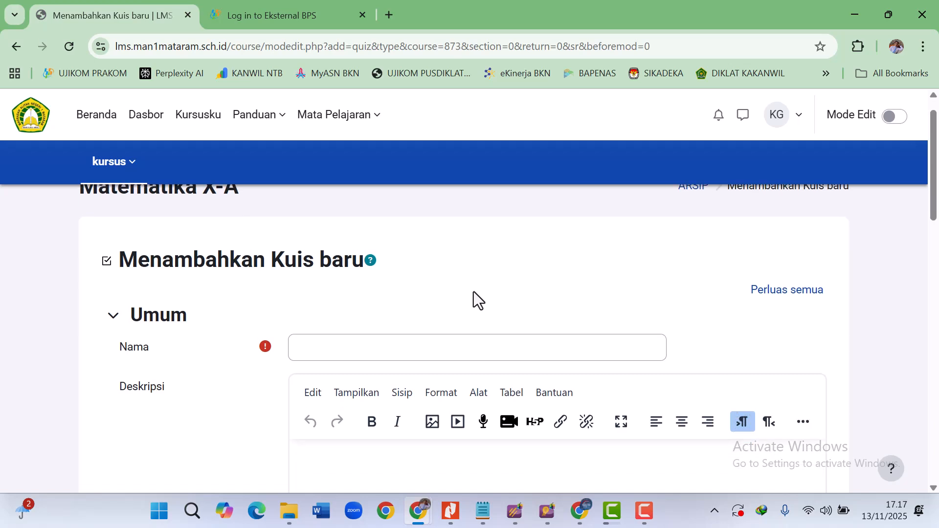
scroll(473, 291, up, 1)
scroll(473, 300, down, 1)
scroll(473, 292, down, 1)
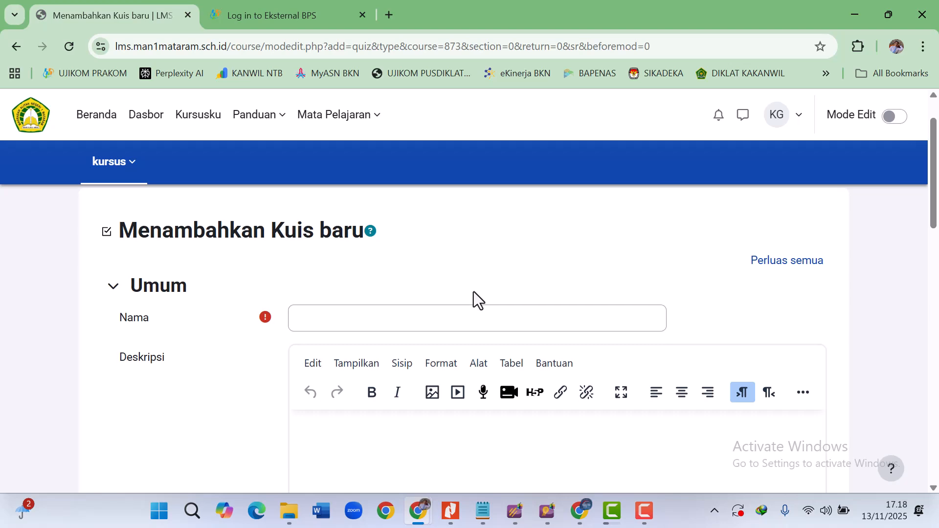
click(476, 319)
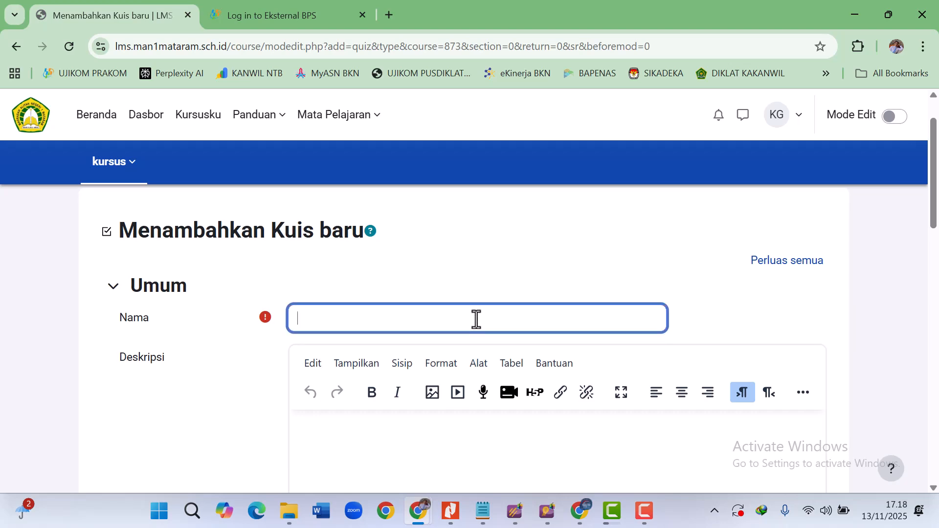
text(Assesment )
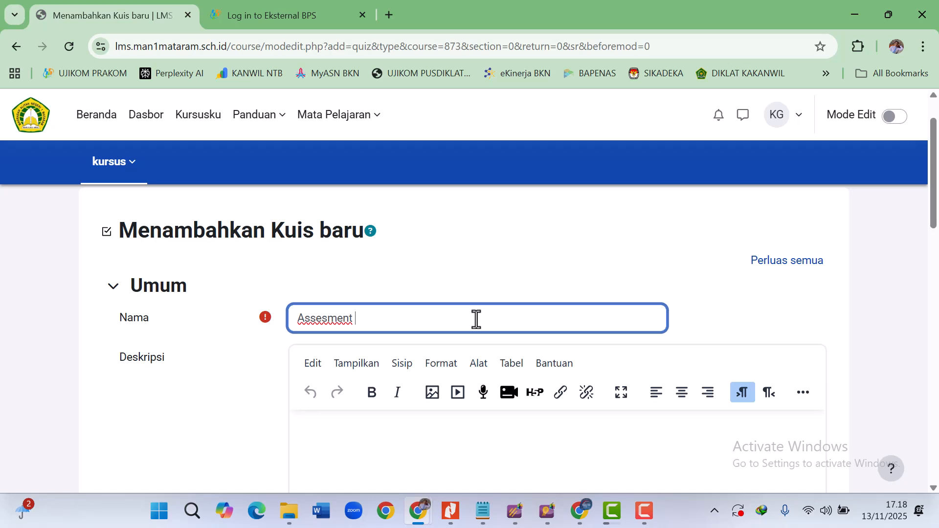
text(Akhir Semester)
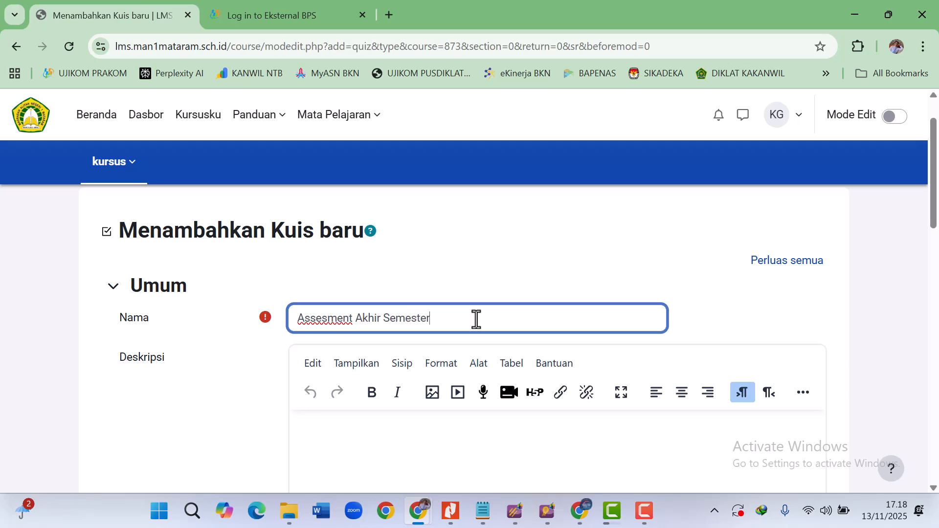
click(749, 306)
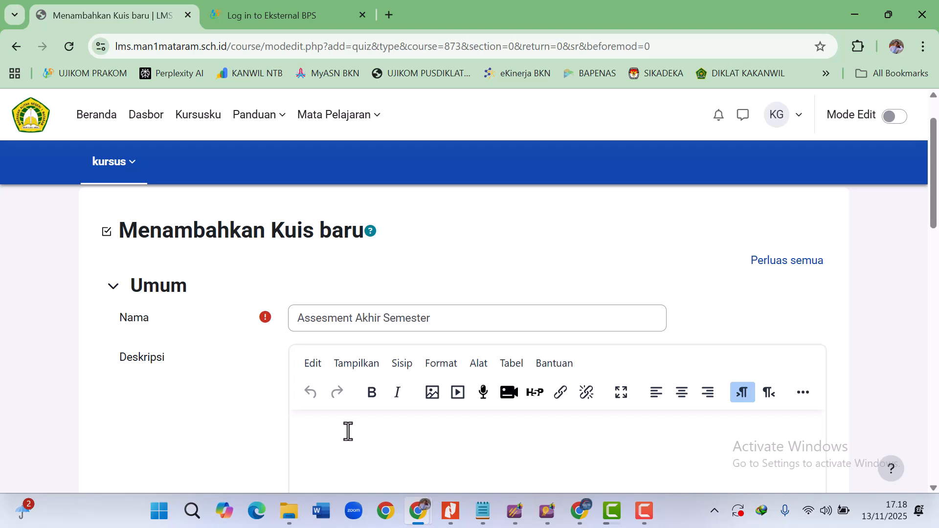
- Enter the heading "TATA TERTIB UJIAN" in the quiz description and paste the numbered exam rules with the 45-minute time limit below it
text(TATA TERTIB UJIAN)
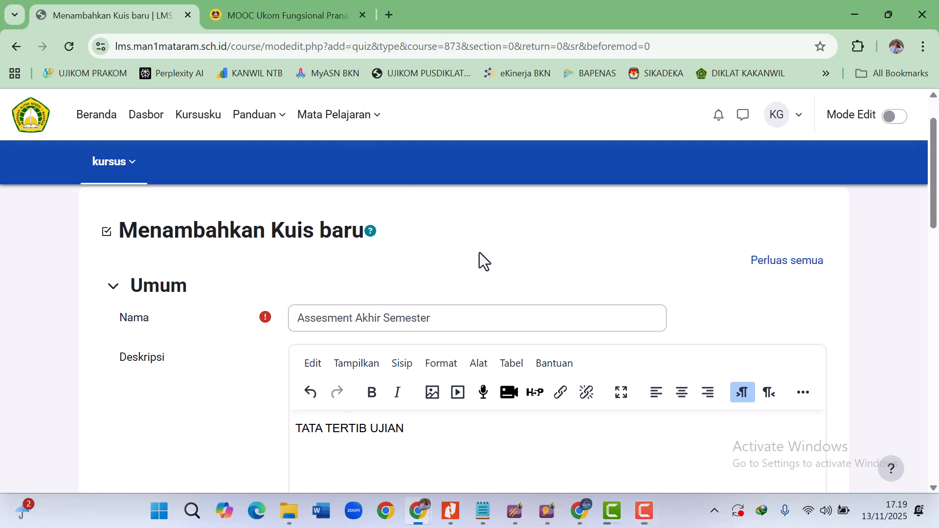
scroll(479, 252, down, 2)
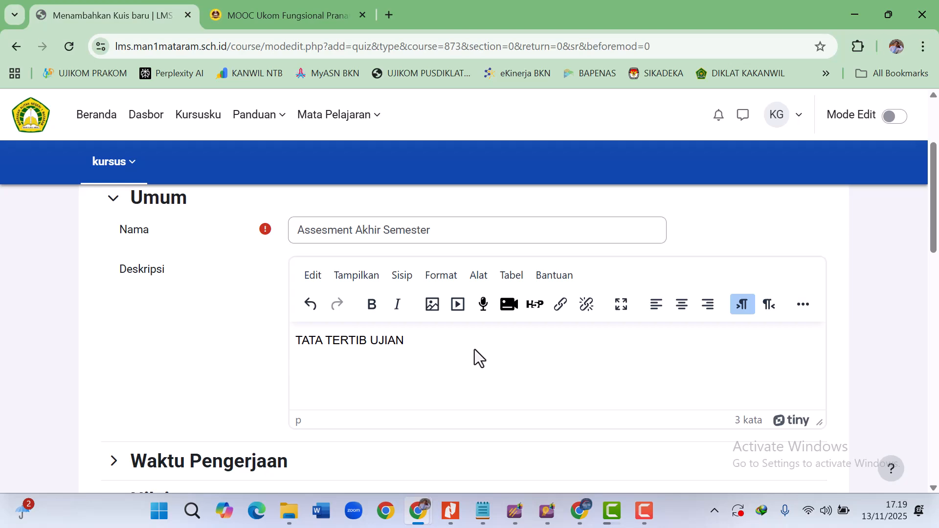
key(ctrl+v)
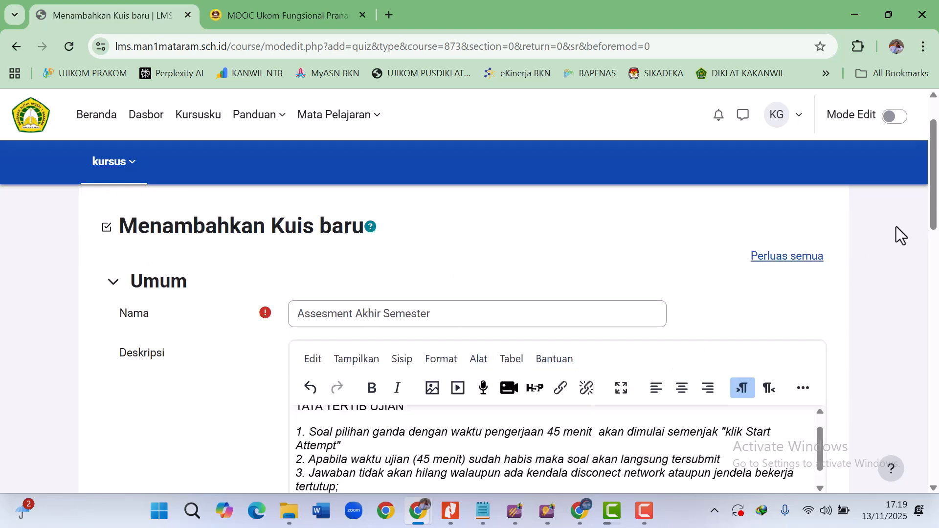
- Enlarge the Deskripsi editor until the heading and all four exam rules fit inside it
scroll(933, 201, down, 2)
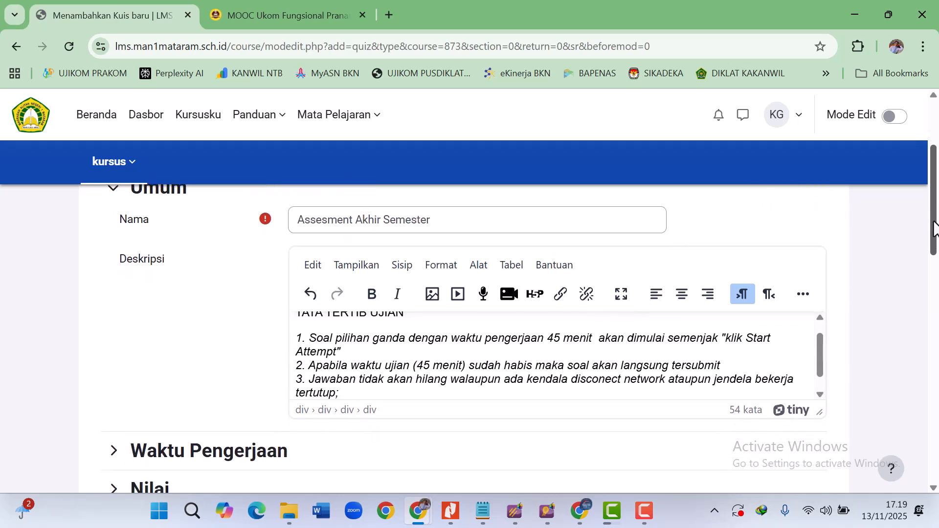
click(385, 350)
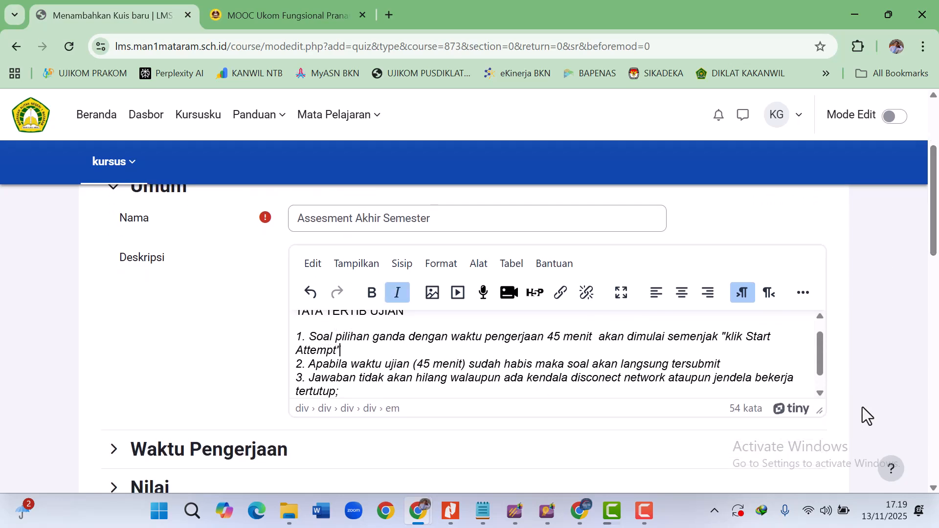
drag(822, 415, 849, 471)
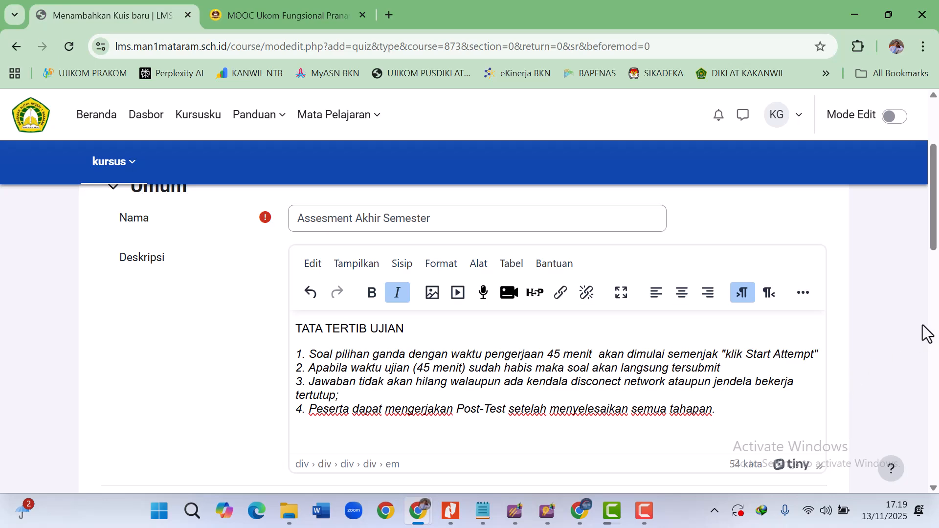
drag(931, 237, 933, 269)
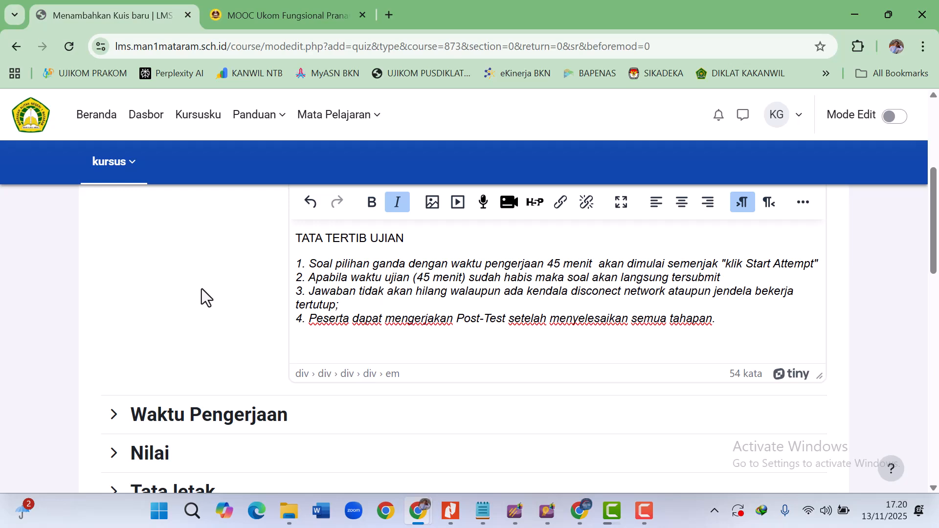
scroll(202, 288, up, 2)
scroll(202, 289, down, 3)
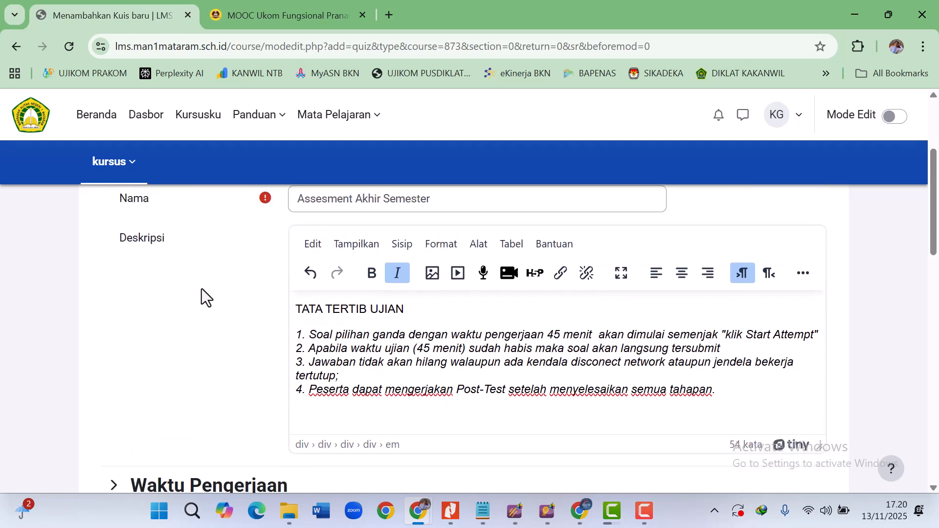
- Expand the Waktu Pengerjaan section and enable the quiz start (Kuis dimulai) at 13 November 2025, 17:00
scroll(202, 289, down, 2)
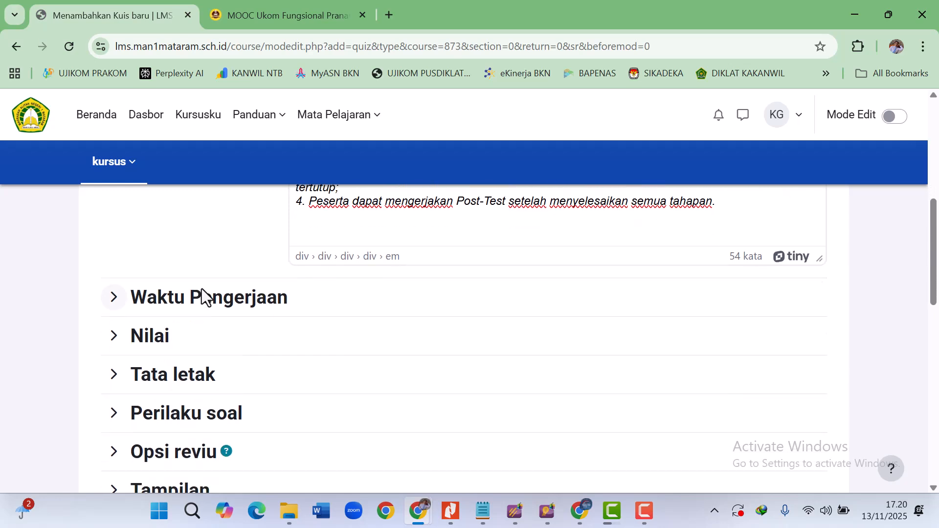
click(205, 288)
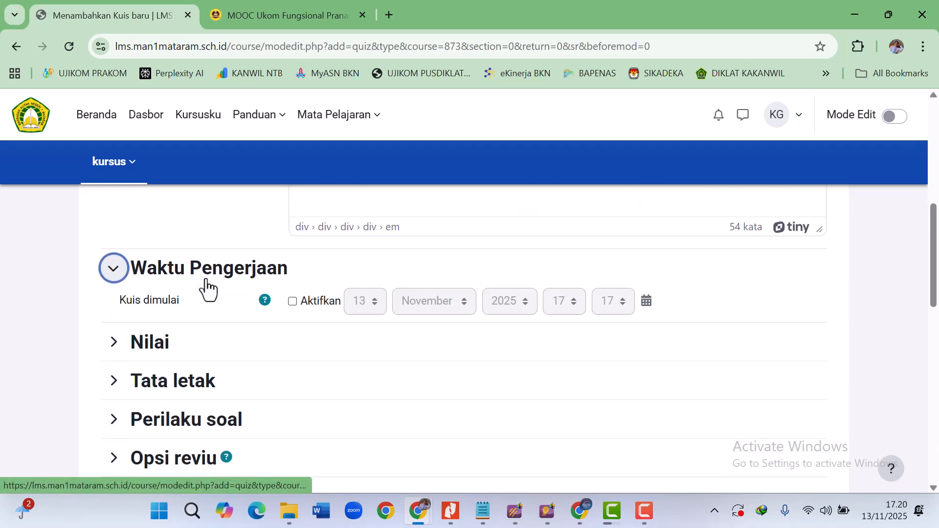
click(292, 302)
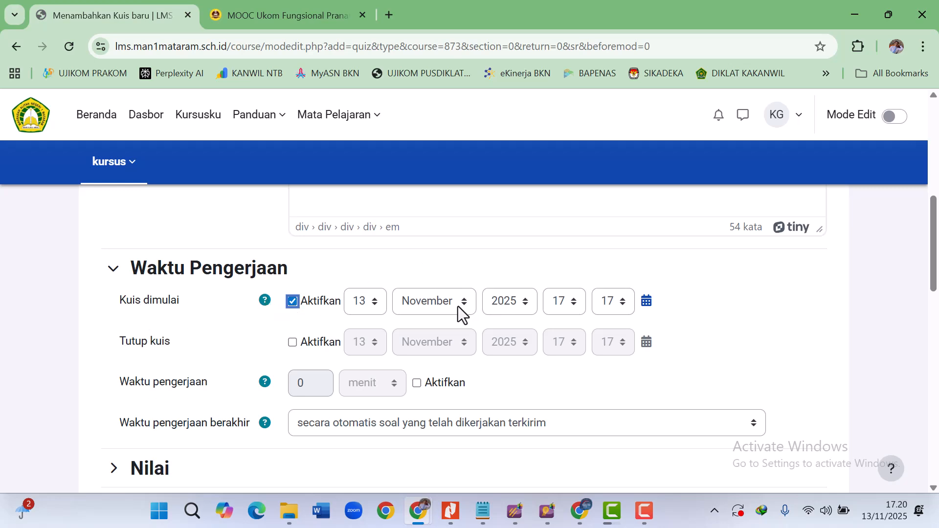
click(405, 322)
click(623, 300)
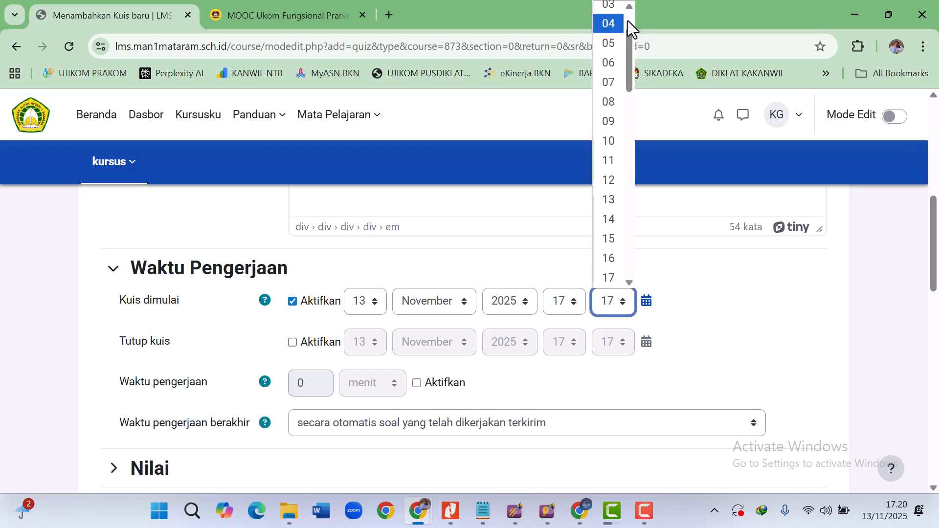
scroll(627, 21, up, 1)
click(611, 12)
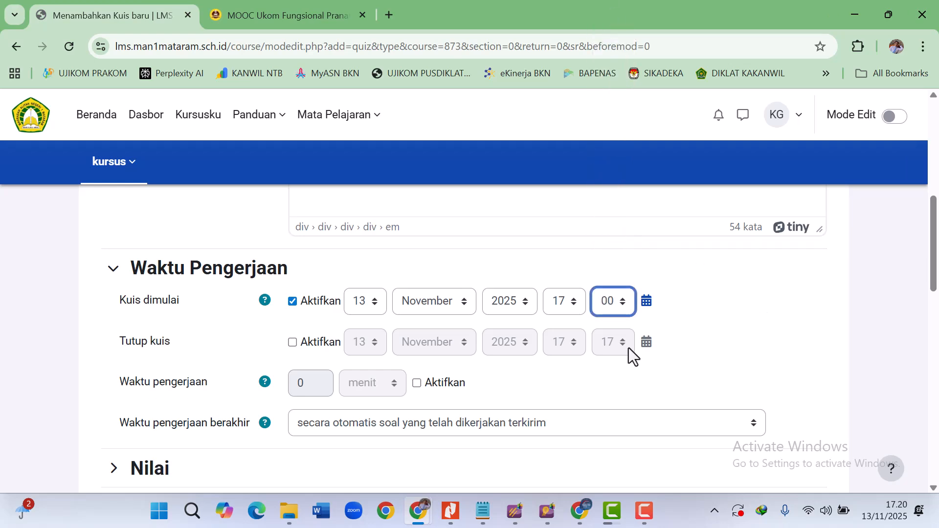
- Enable the quiz closing time (Tutup kuis) and set it to 13 November 2025, 18:30
click(314, 343)
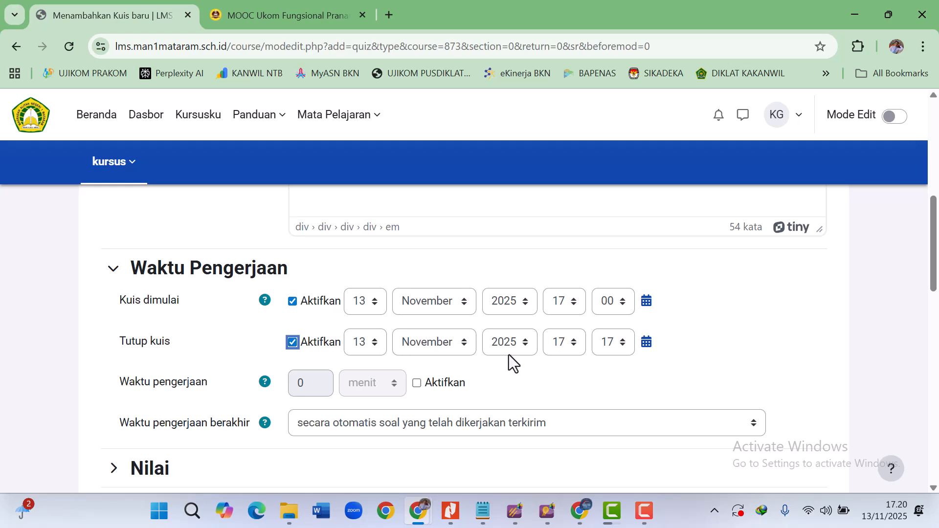
click(573, 340)
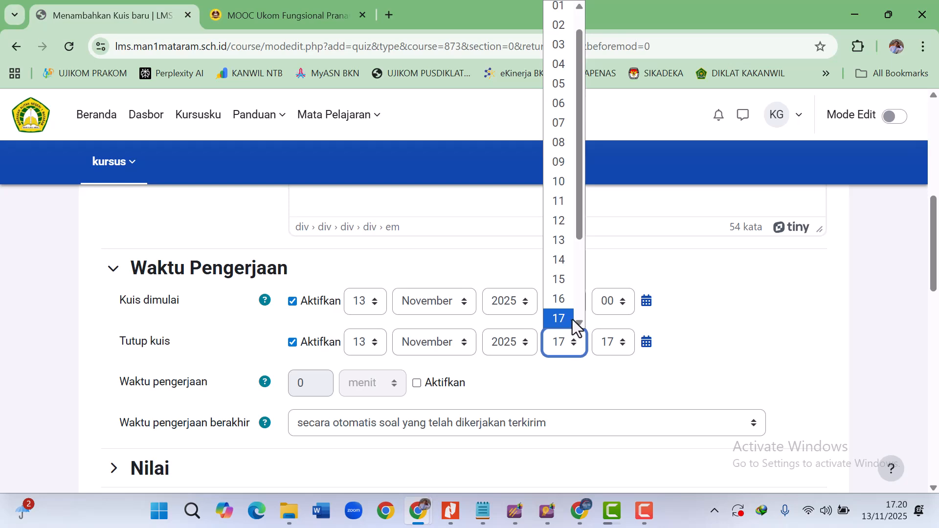
click(578, 323)
click(566, 307)
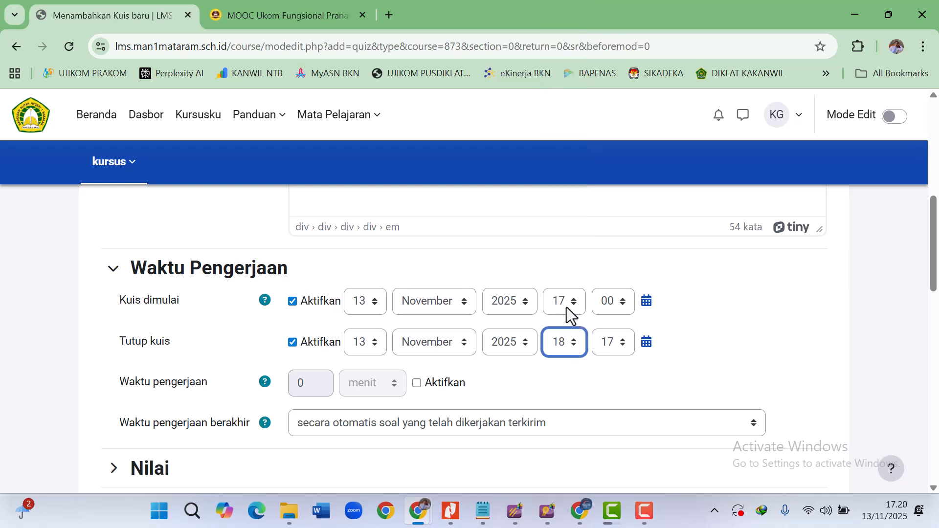
click(623, 341)
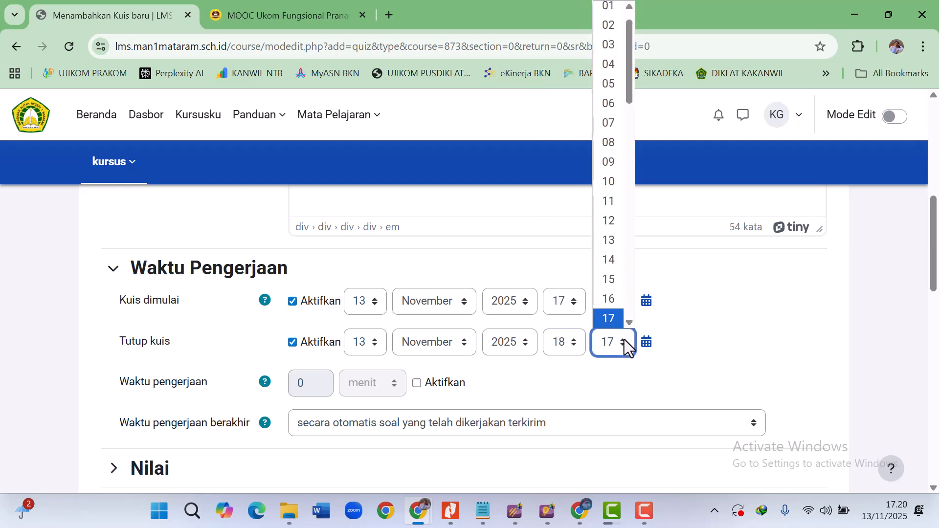
scroll(629, 183, down, 5)
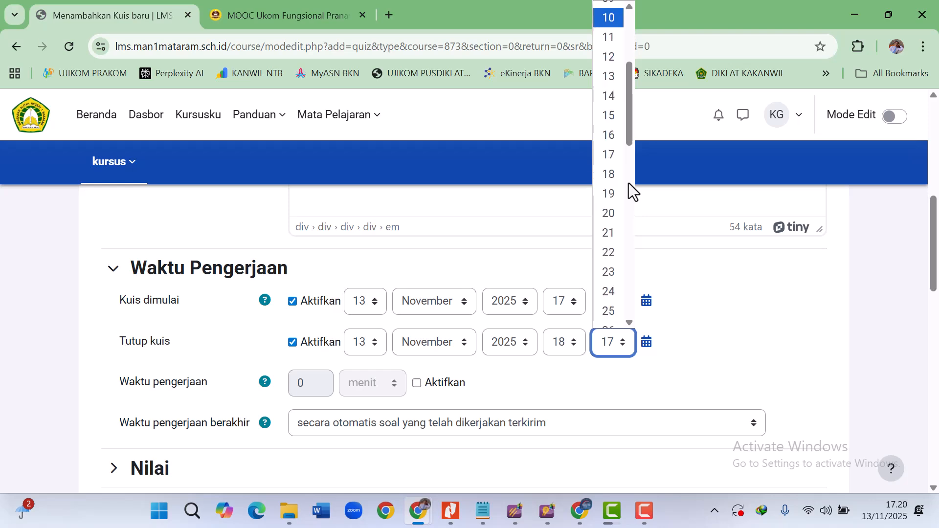
click(612, 284)
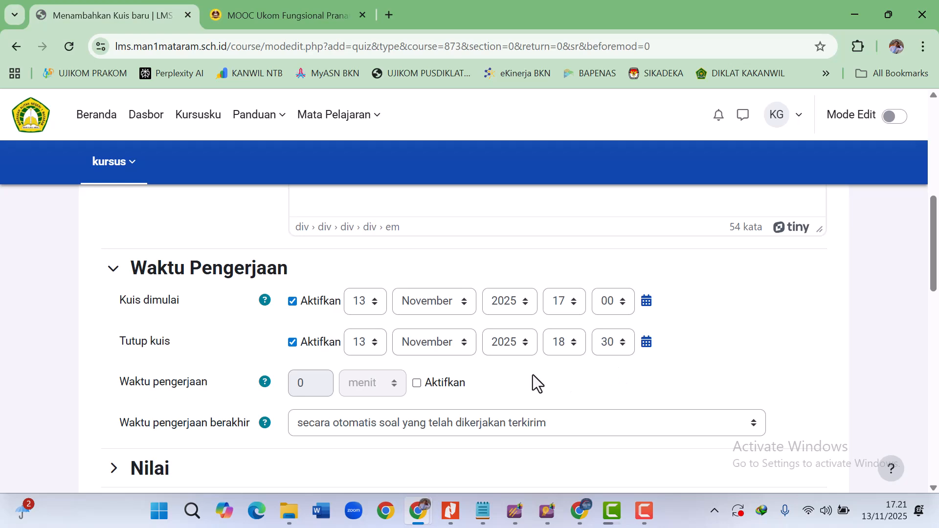
- Enable the time limit (Waktu pengerjaan) and set it to 45 menit
click(416, 384)
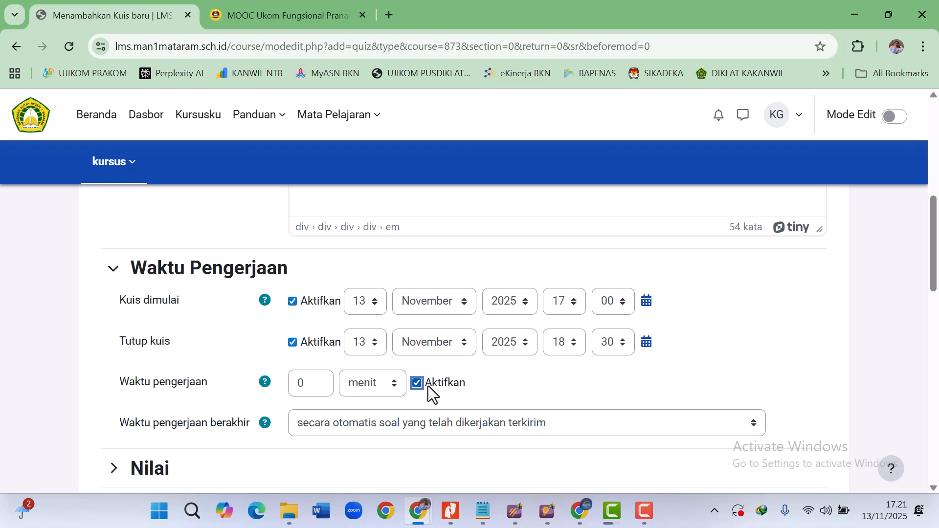
click(302, 382)
text(45)
click(517, 378)
- Expand the Perilaku soal section and review the answer shuffling and question behaviour settings
scroll(617, 383, down, 3)
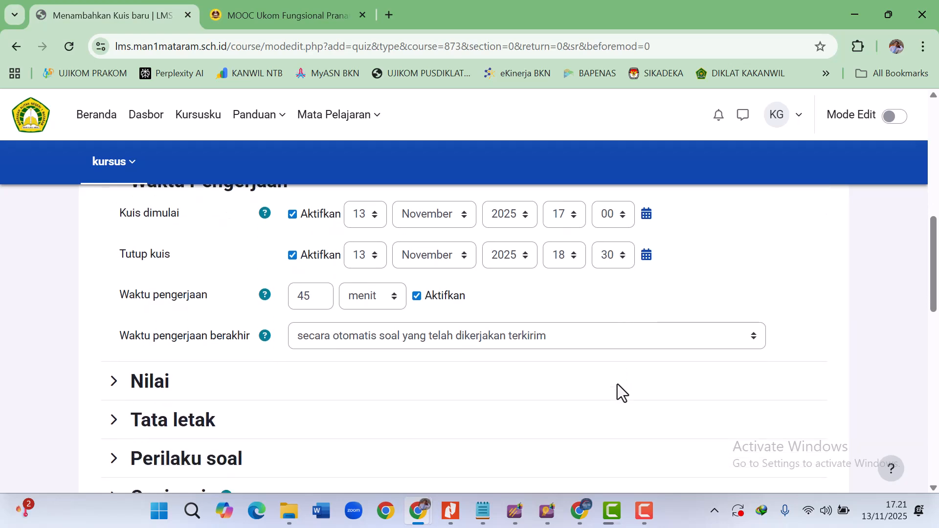
scroll(617, 383, down, 1)
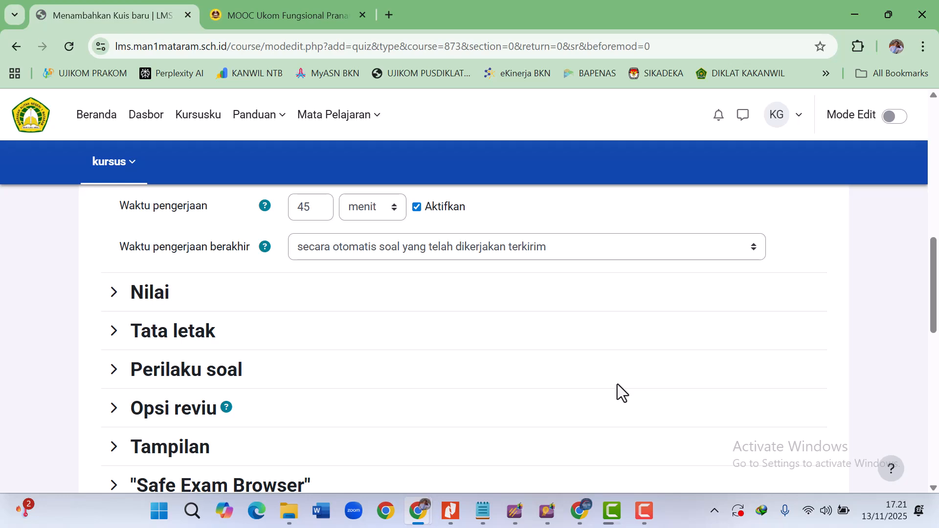
scroll(617, 383, down, 1)
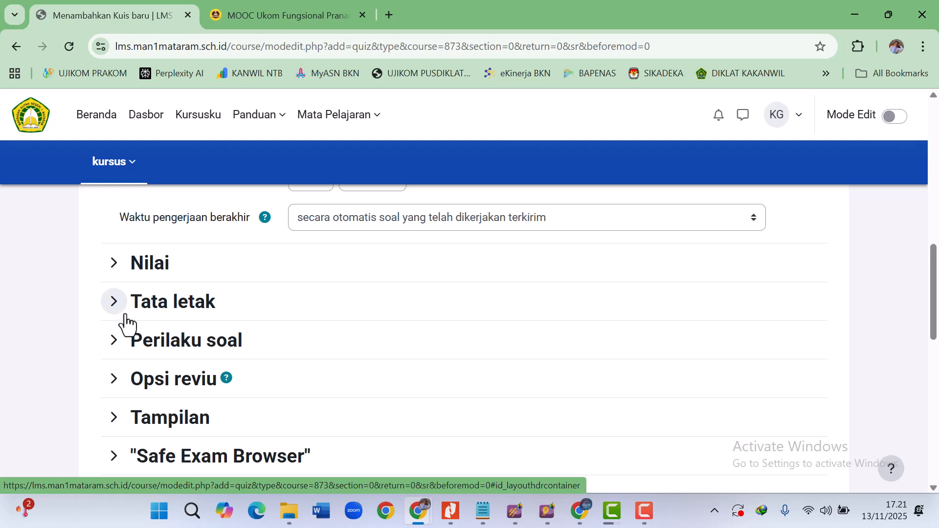
click(118, 346)
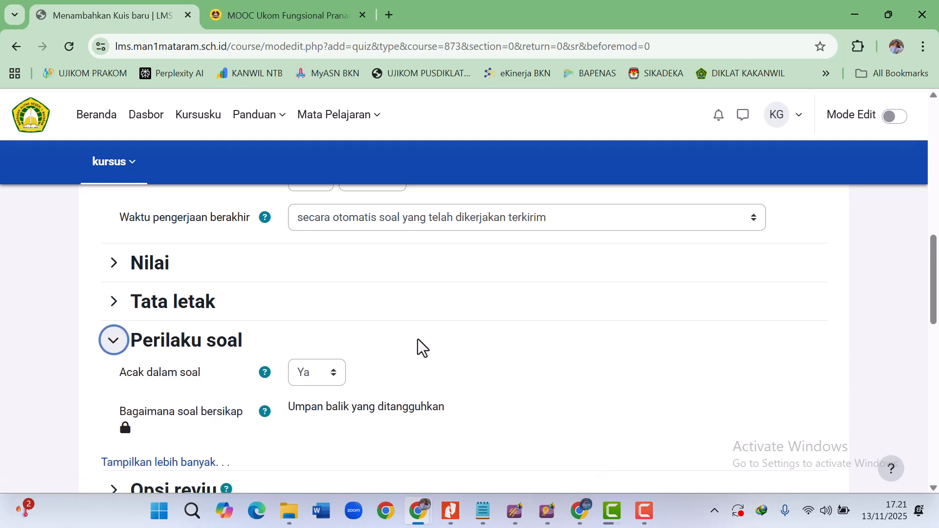
scroll(418, 339, down, 1)
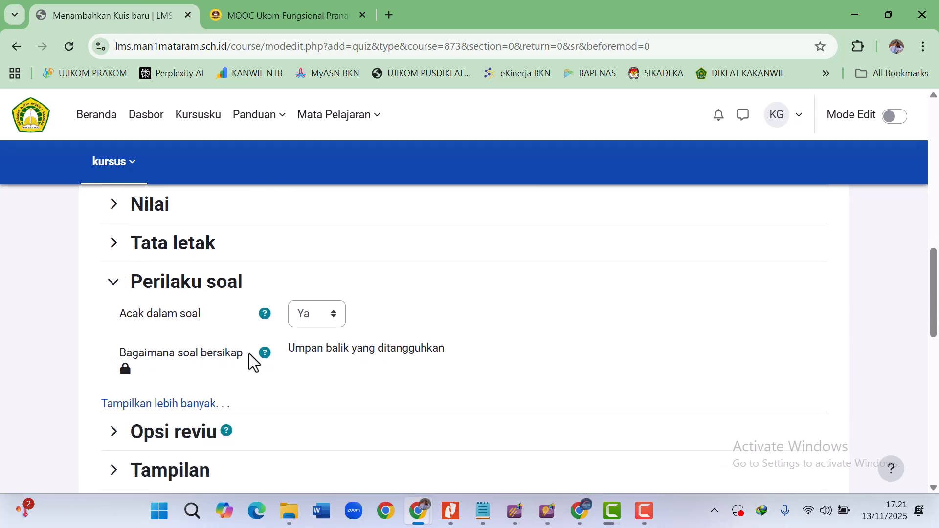
double_click(306, 349)
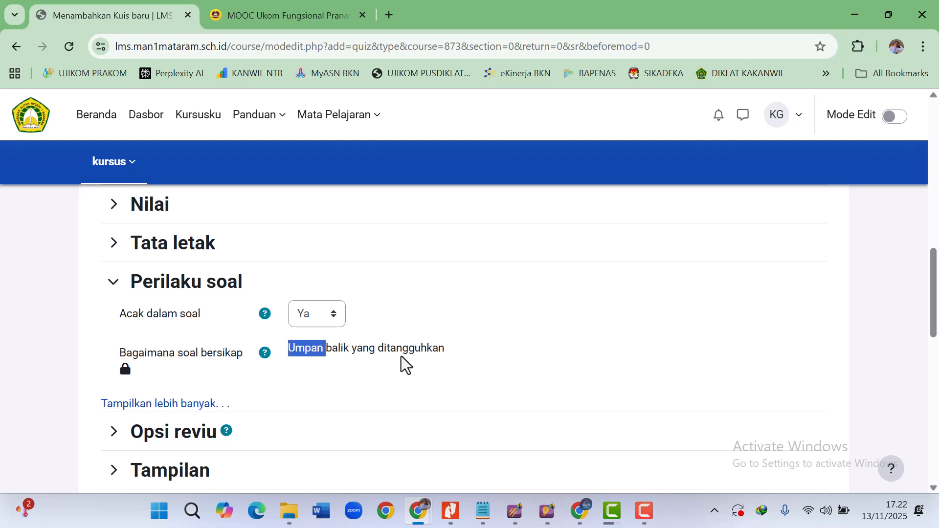
double_click(308, 352)
double_click(409, 353)
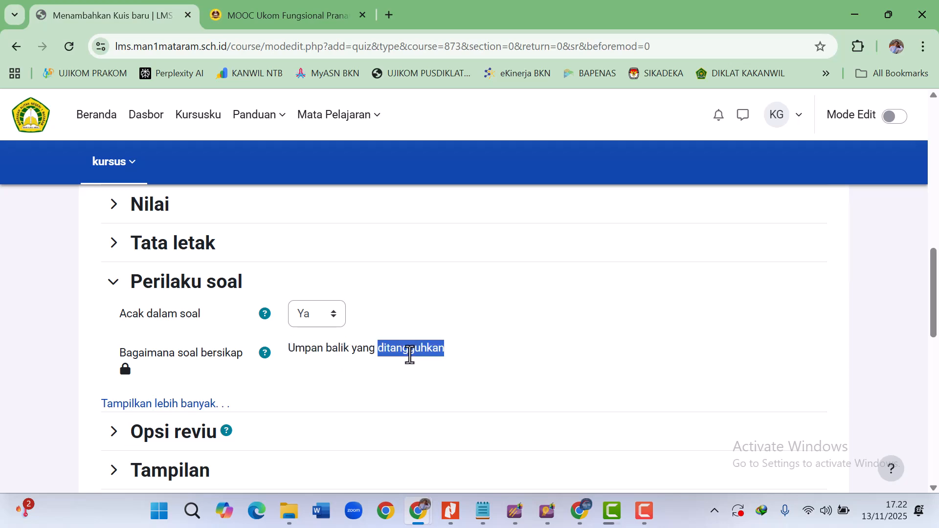
click(313, 351)
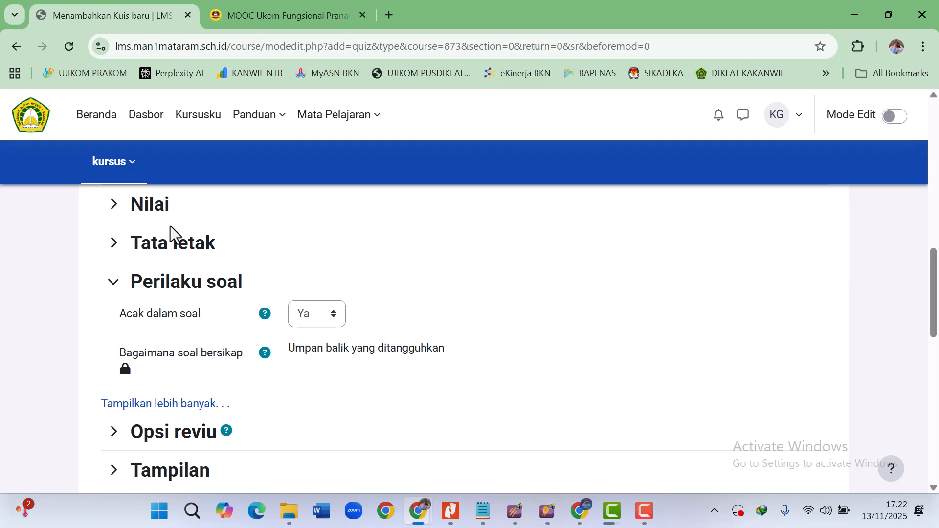
- Check the new-page setting in the Tata letak section, then collapse both Tata letak and Perilaku soal
click(177, 245)
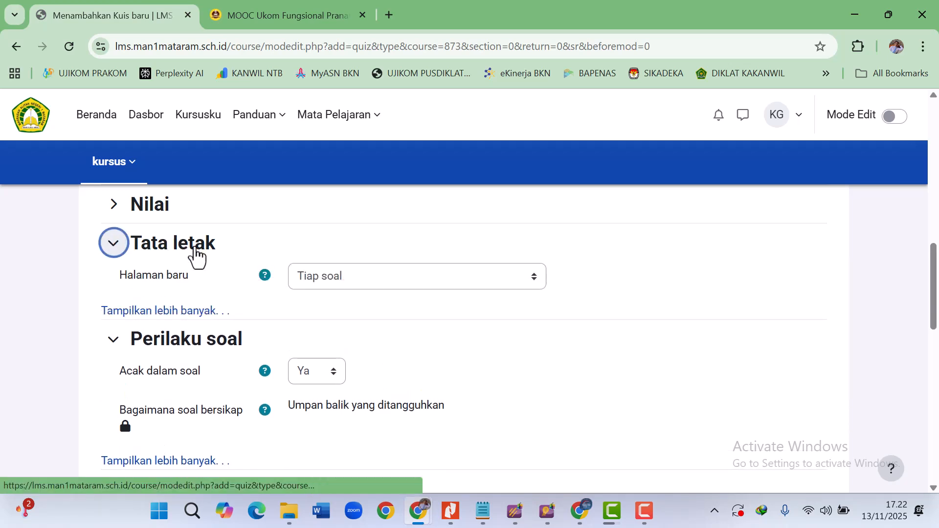
click(163, 248)
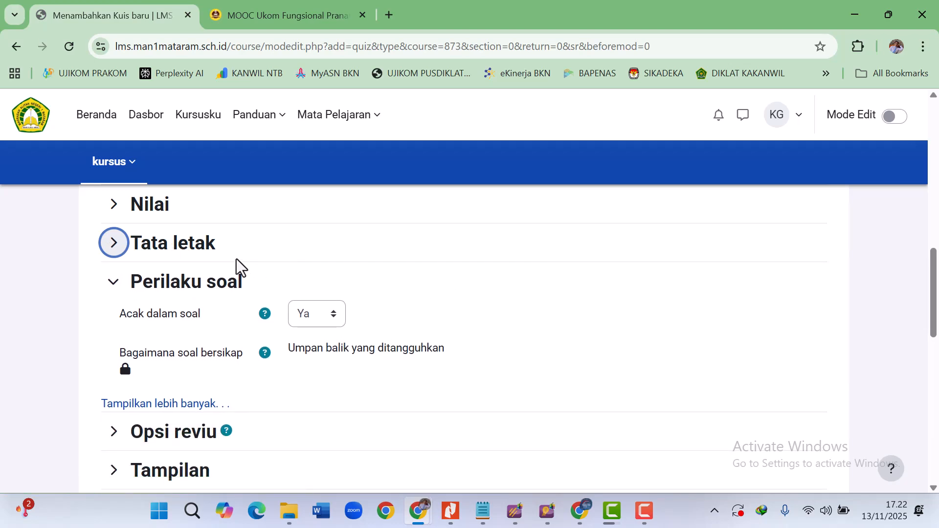
click(227, 283)
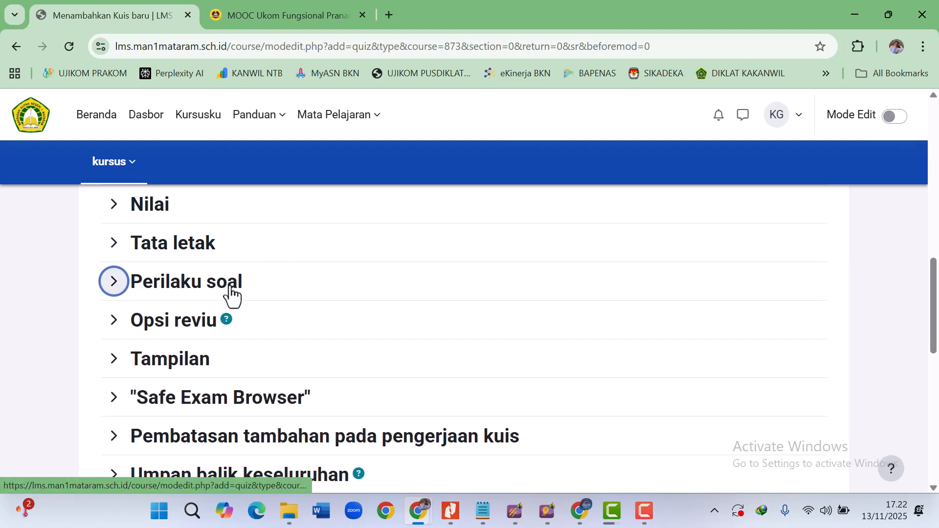
- Review the user picture and decimal digit settings in the Tampilan section, then collapse it
click(184, 371)
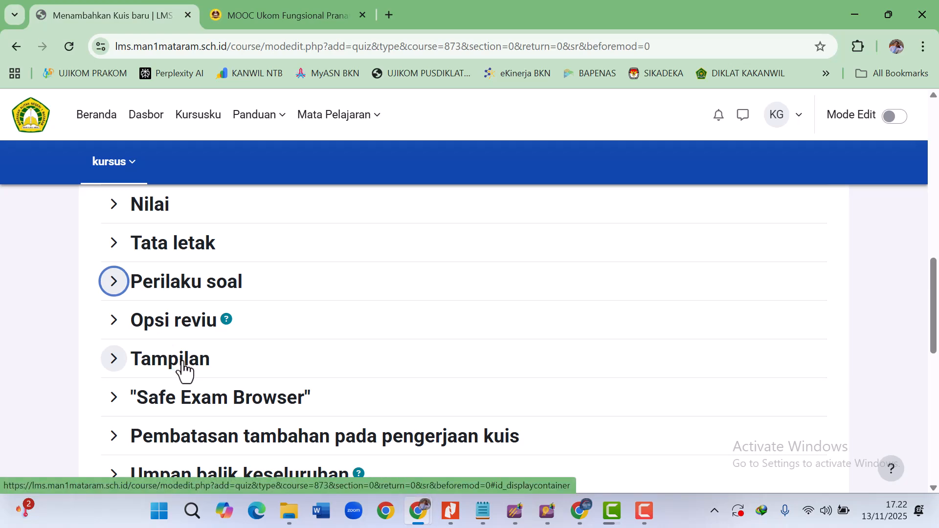
scroll(493, 388, down, 2)
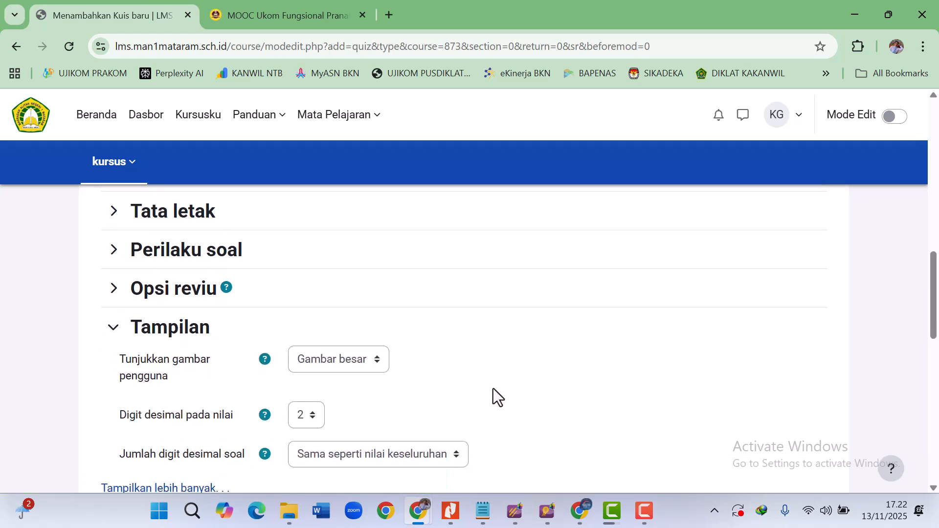
scroll(493, 388, down, 1)
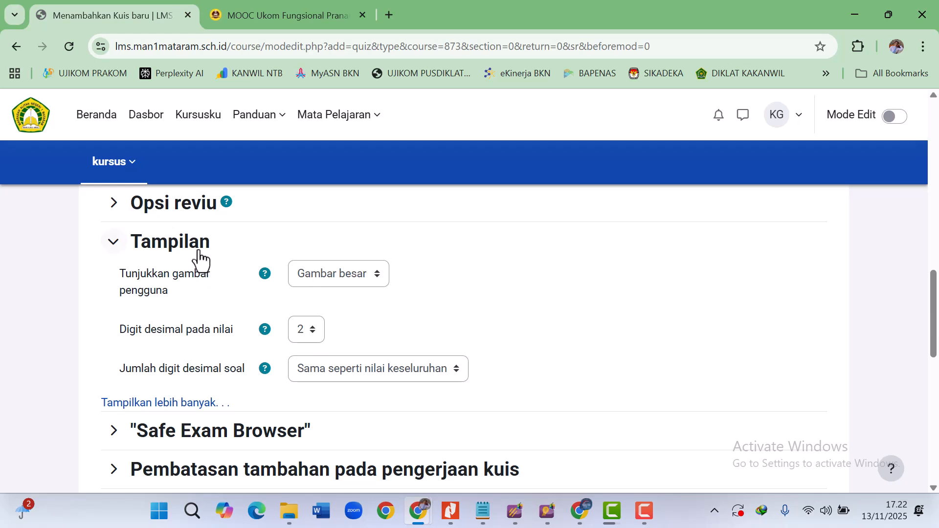
click(185, 247)
- Try enabling Nilai maks under Segera setelah mengerjakan in the Opsi reviu section, revert it and collapse the section
click(179, 210)
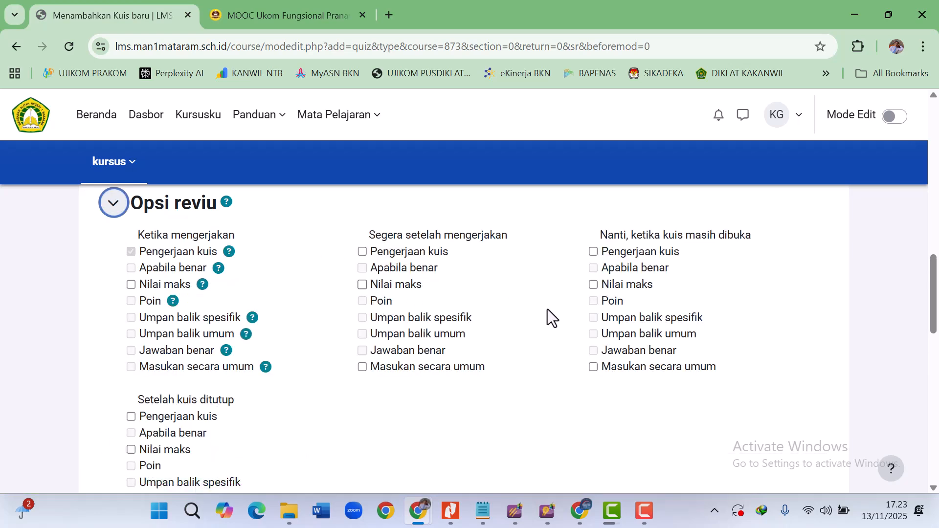
click(362, 285)
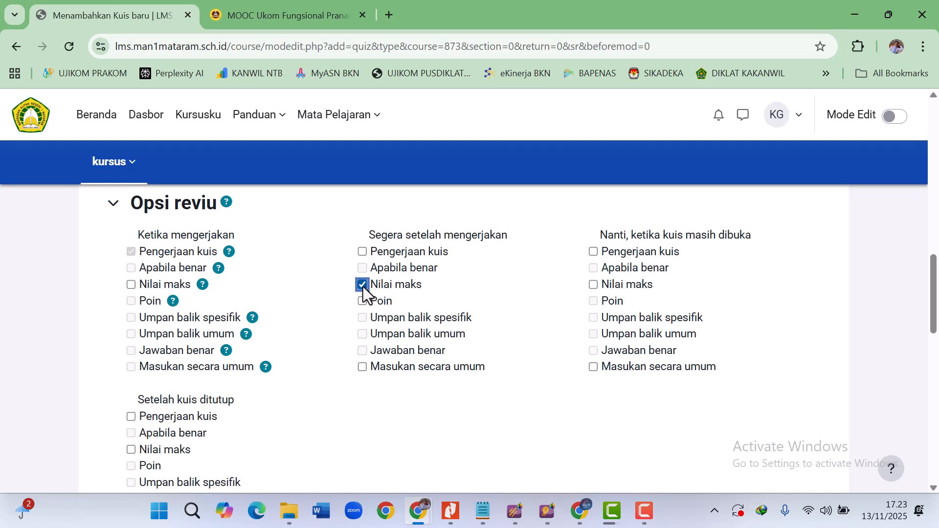
click(363, 286)
click(114, 204)
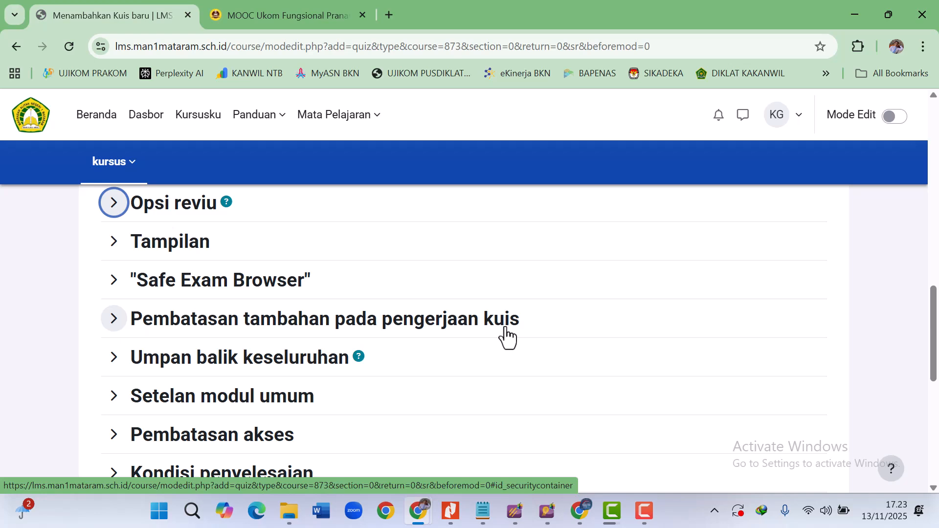
scroll(506, 336, down, 1)
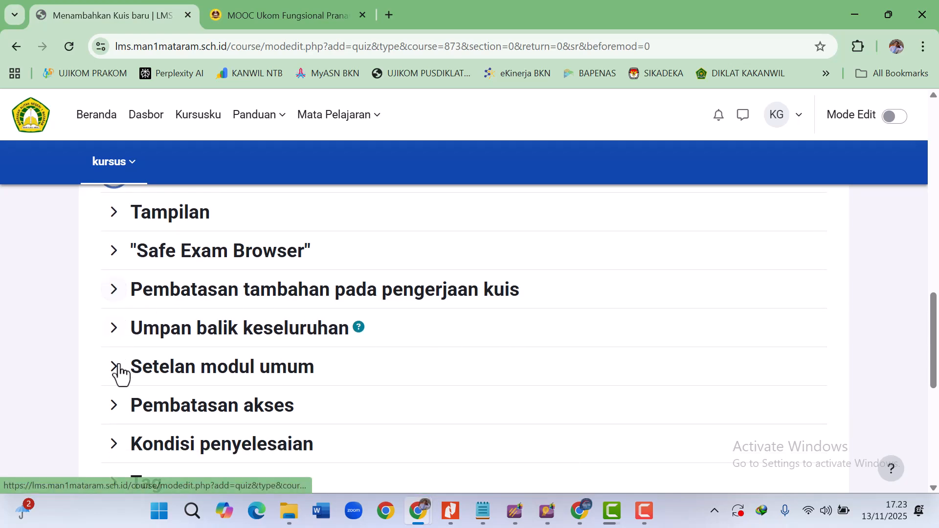
- Expand Pembatasan tambahan pada pengerjaan kuis, try a quiz password in Membutuhkan kata kunci, reveal it and clear the field
click(122, 301)
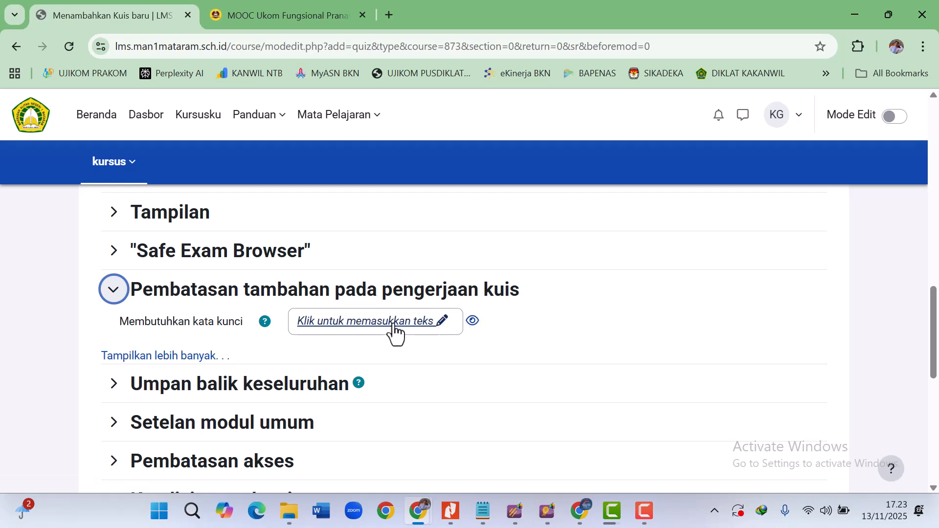
click(448, 324)
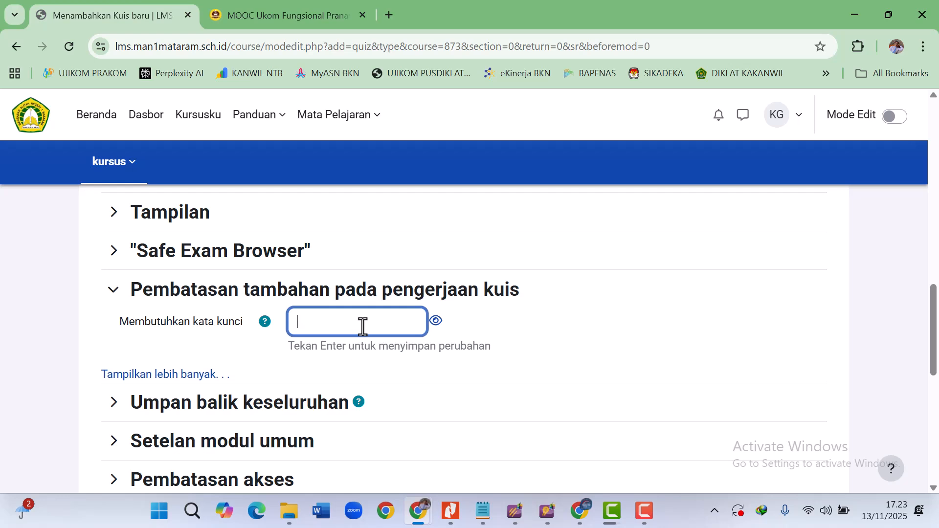
text(••••)
click(436, 323)
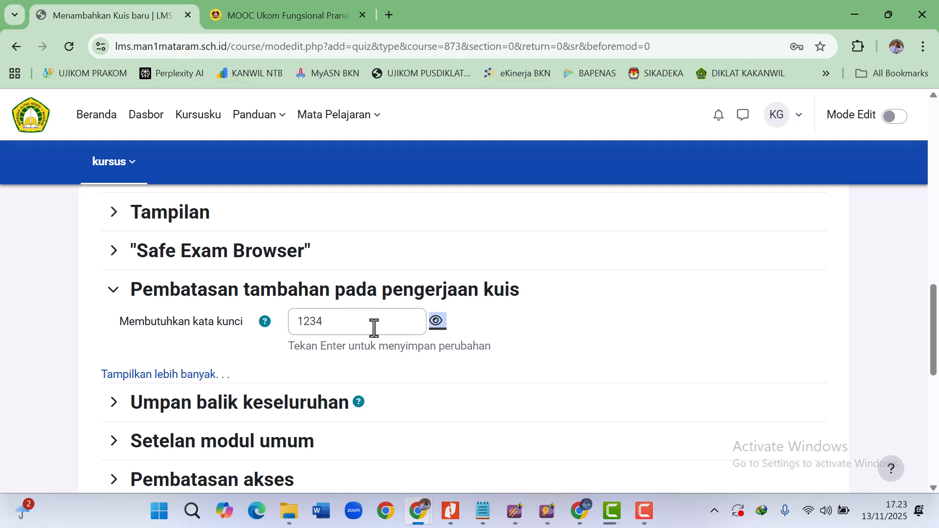
click(350, 329)
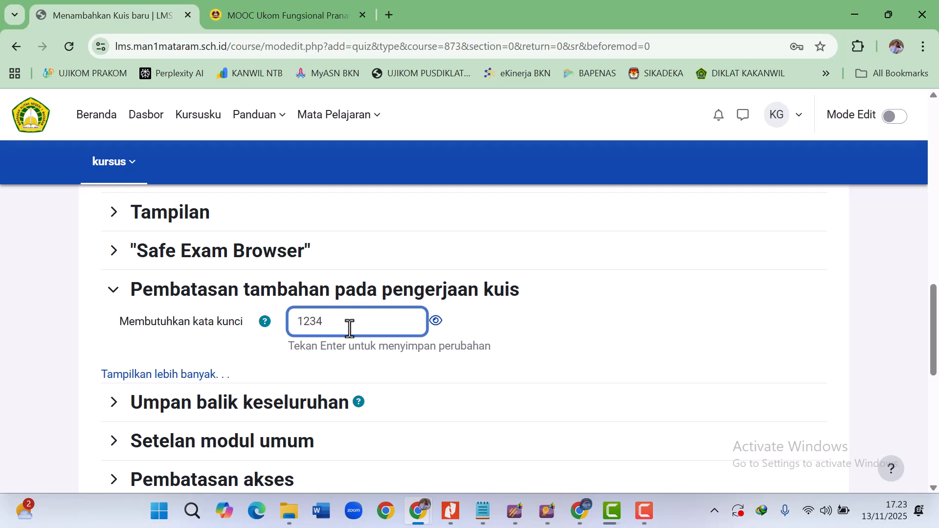
key(BackSpace)
key(BackSpace)
key(BackSpace)
key(BackSpace)
click(520, 318)
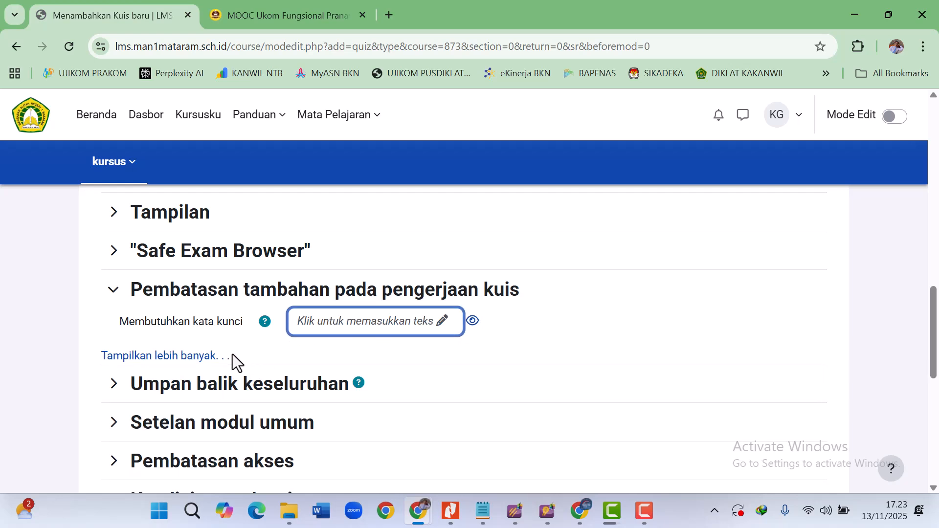
- Show the additional restriction options and set Keamanan peramban web to "Sembulan layar penuh dengan beberapa keamanan JavaScript"
click(204, 361)
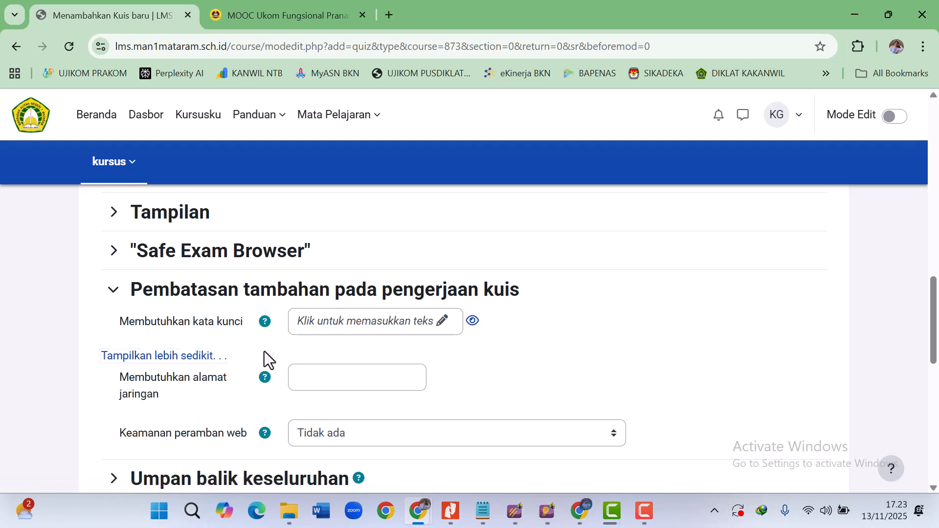
scroll(264, 352, down, 1)
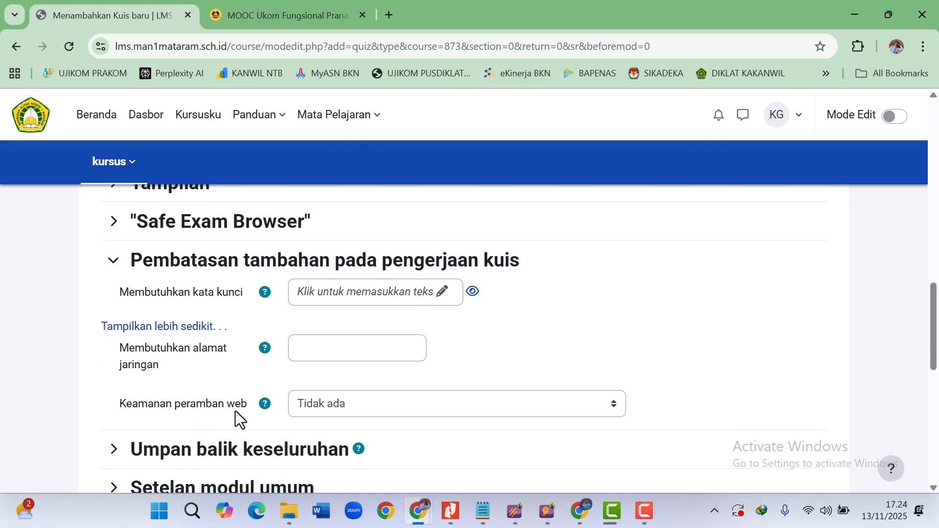
click(333, 405)
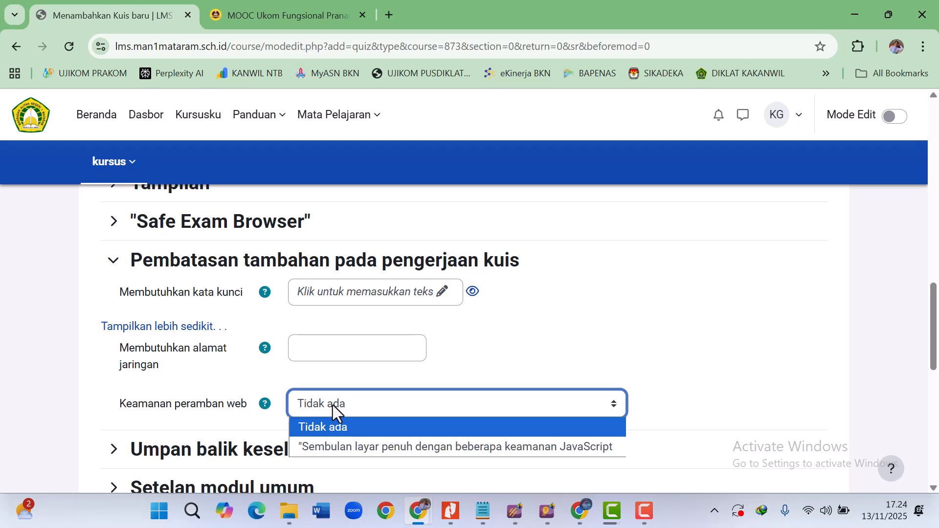
click(366, 447)
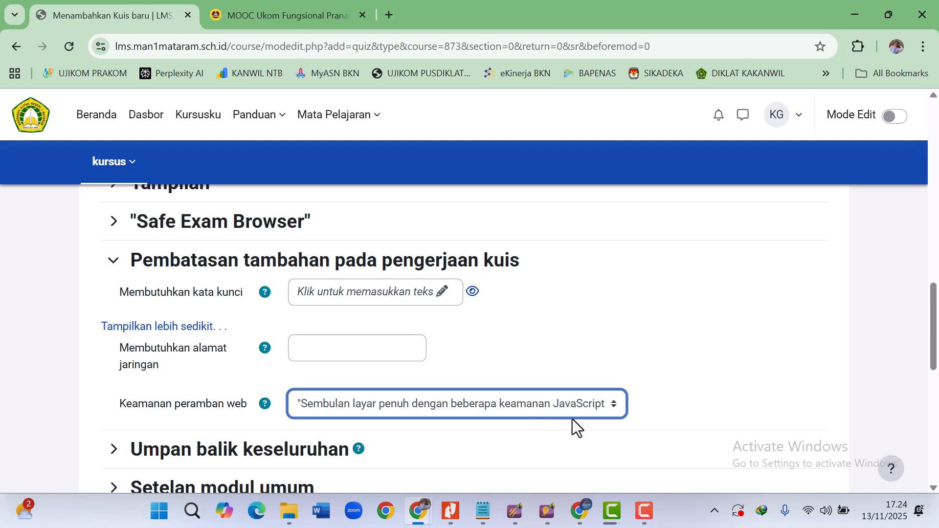
click(546, 424)
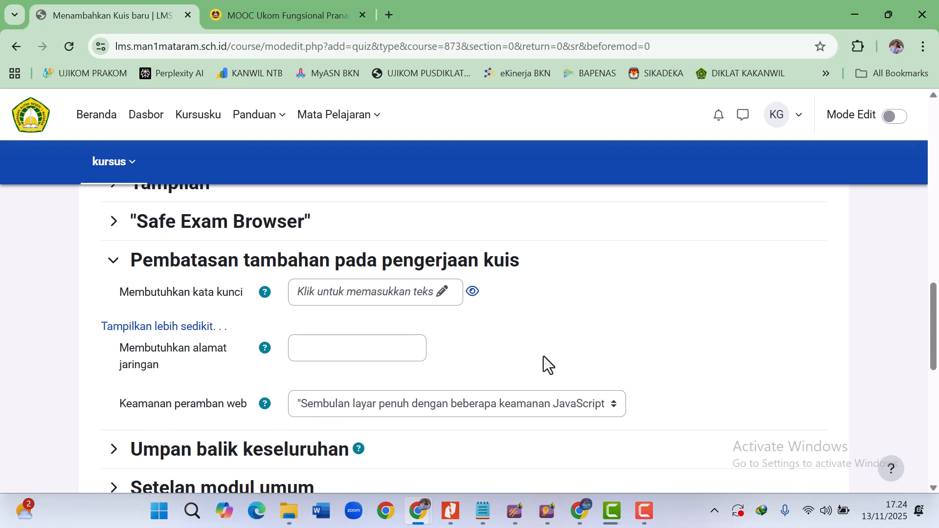
- Review the quiz form from the Umum name and description through the Waktu Pengerjaan timing settings
scroll(544, 357, down, 3)
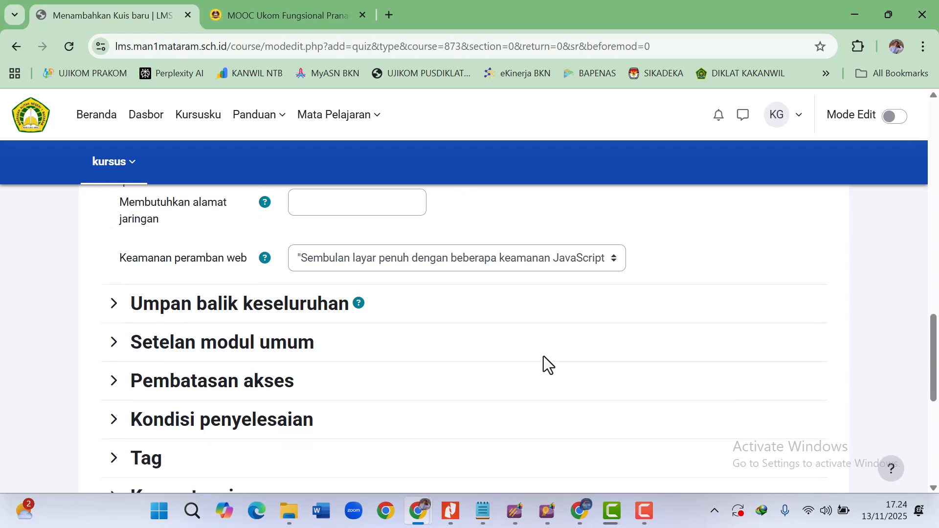
scroll(543, 356, down, 3)
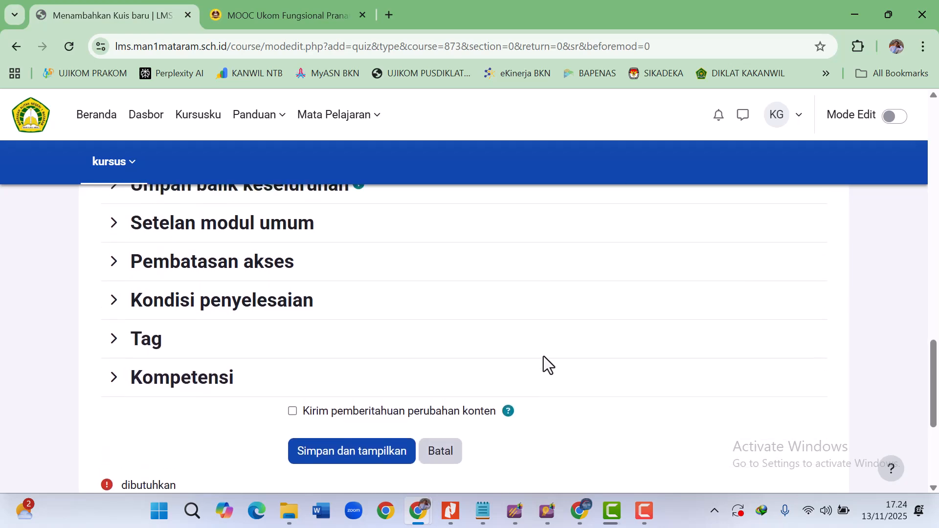
scroll(544, 356, up, 6)
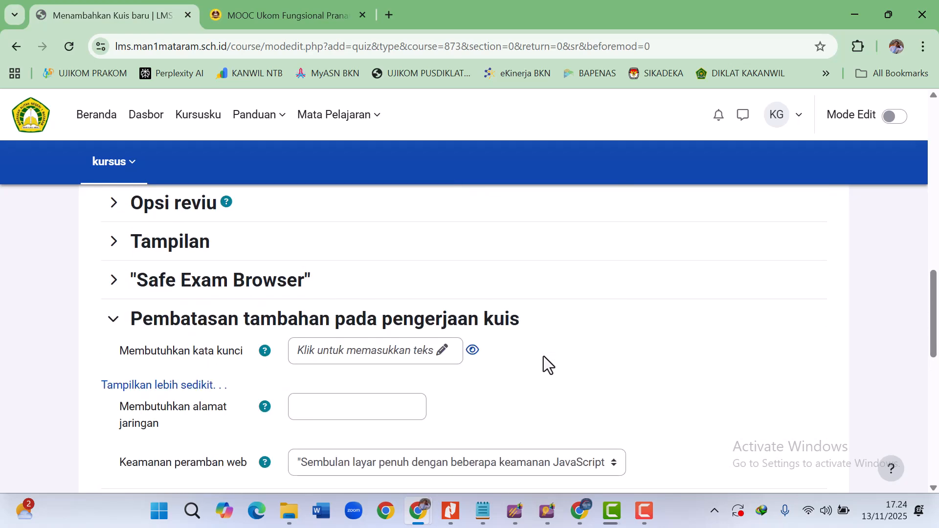
scroll(544, 356, up, 1)
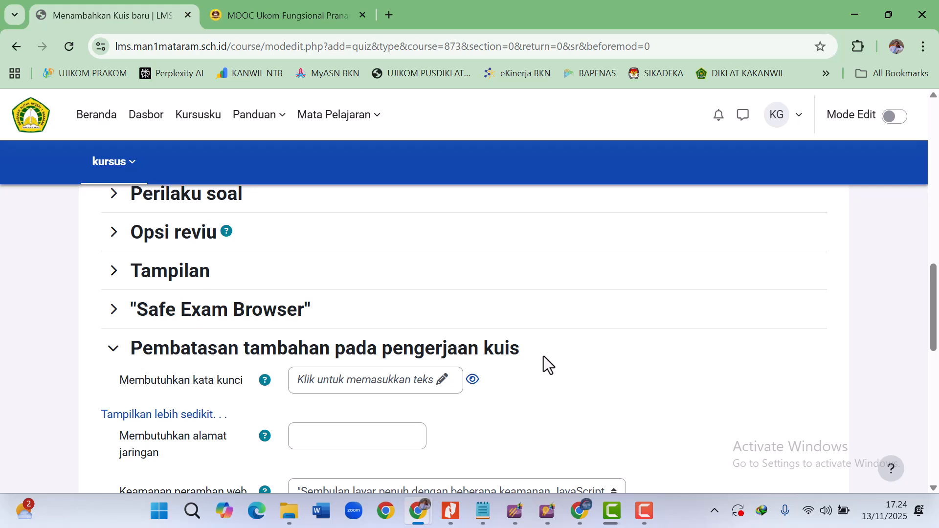
scroll(544, 356, down, 1)
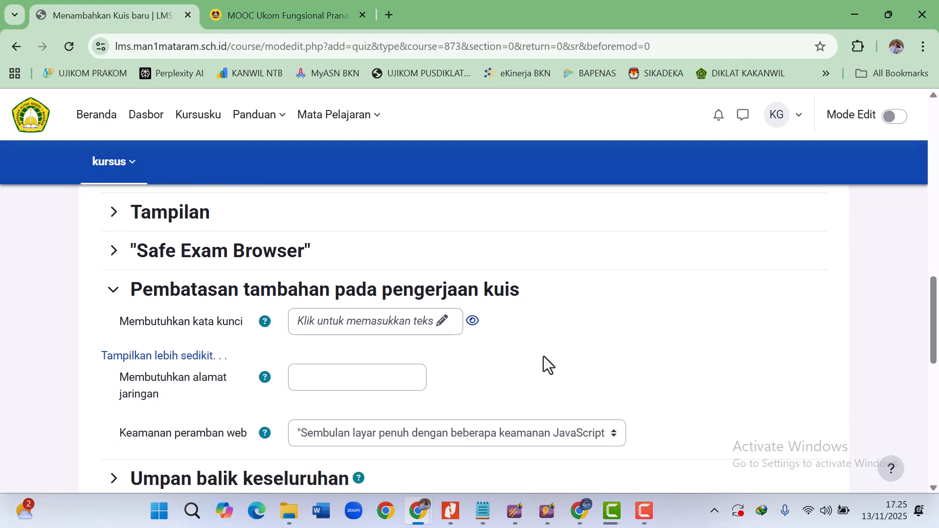
scroll(540, 360, up, 10)
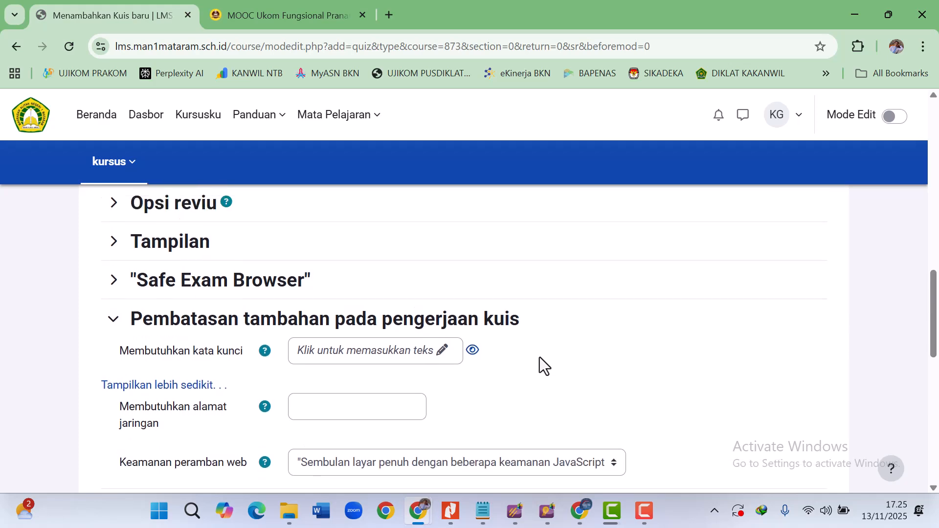
scroll(540, 362, up, 2)
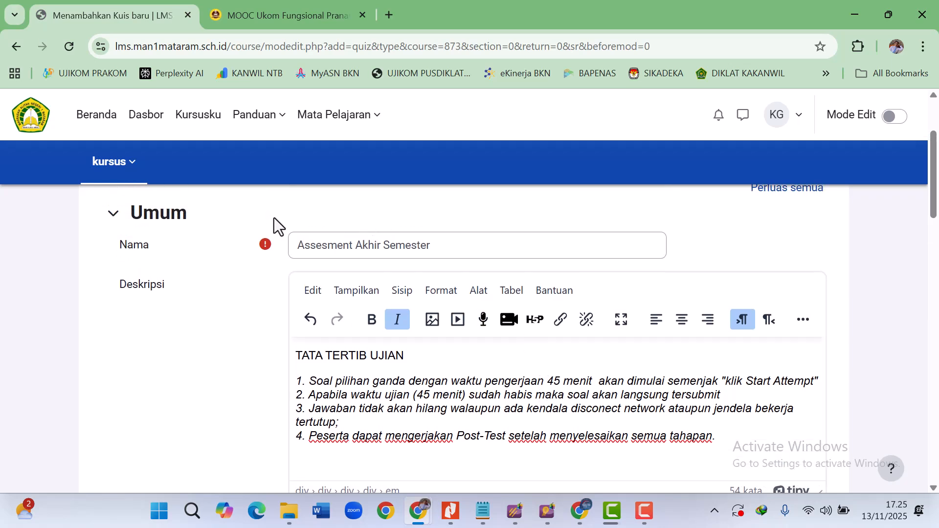
scroll(274, 218, down, 3)
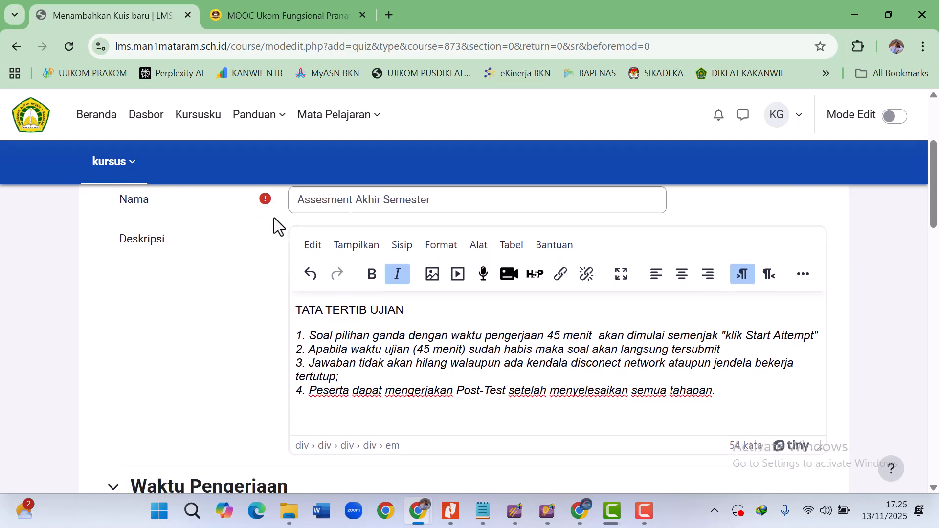
scroll(274, 218, down, 4)
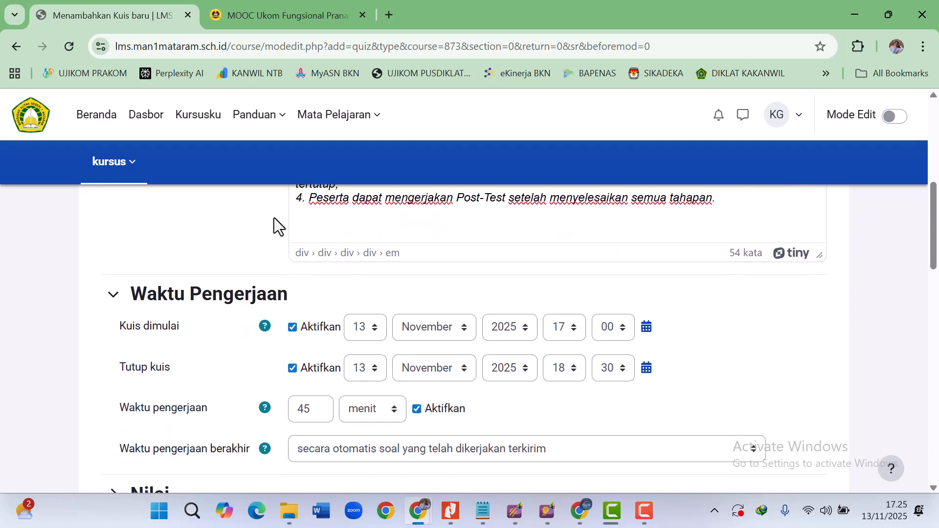
scroll(273, 218, down, 3)
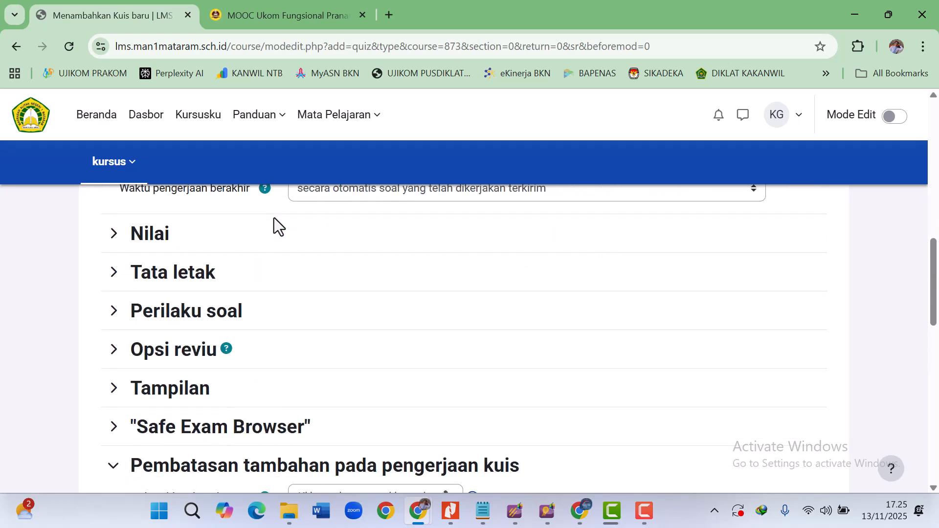
- Expand Perilaku soal to recheck how questions behave, and recheck the Keamanan peramban web setting
scroll(274, 218, down, 1)
click(205, 254)
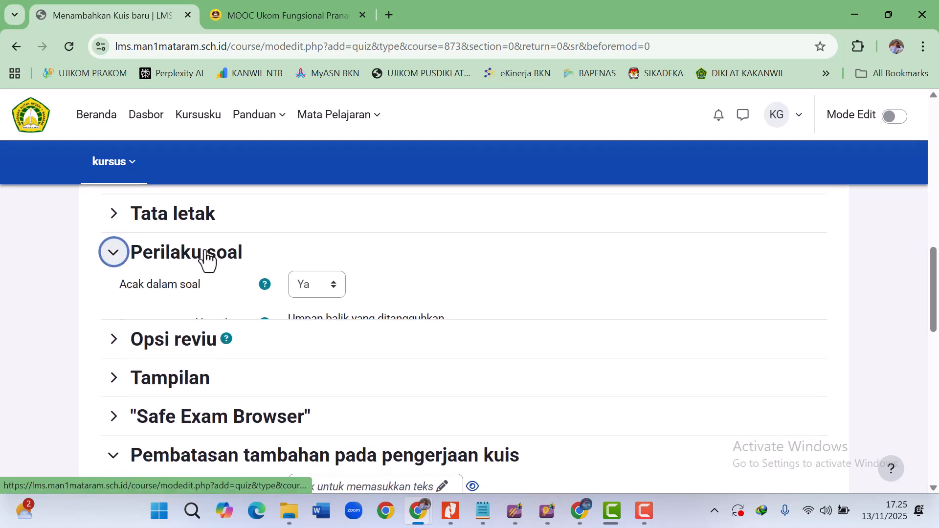
double_click(291, 318)
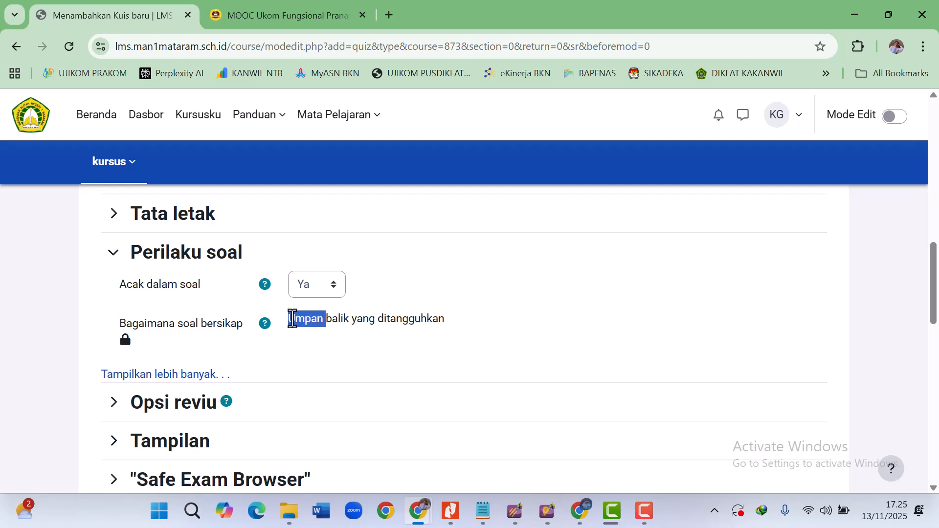
scroll(291, 319, down, 2)
scroll(291, 319, down, 4)
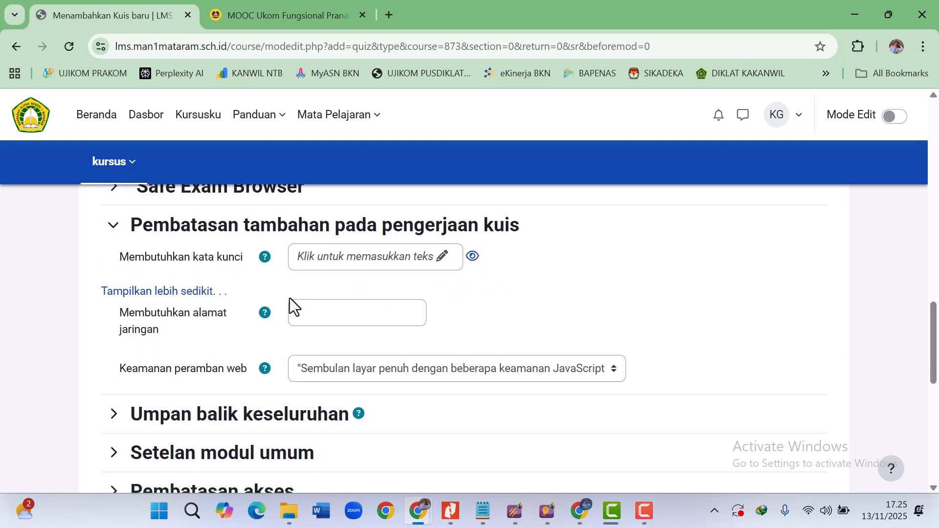
click(236, 374)
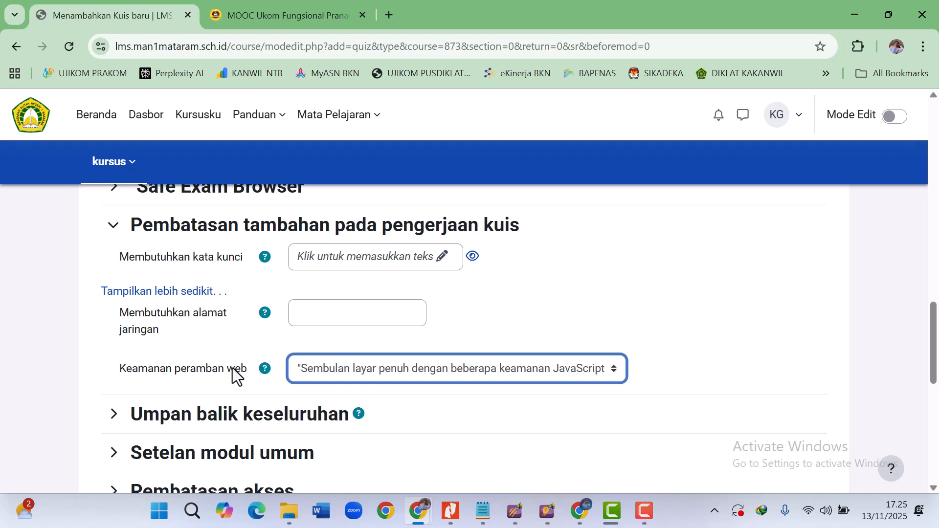
click(629, 304)
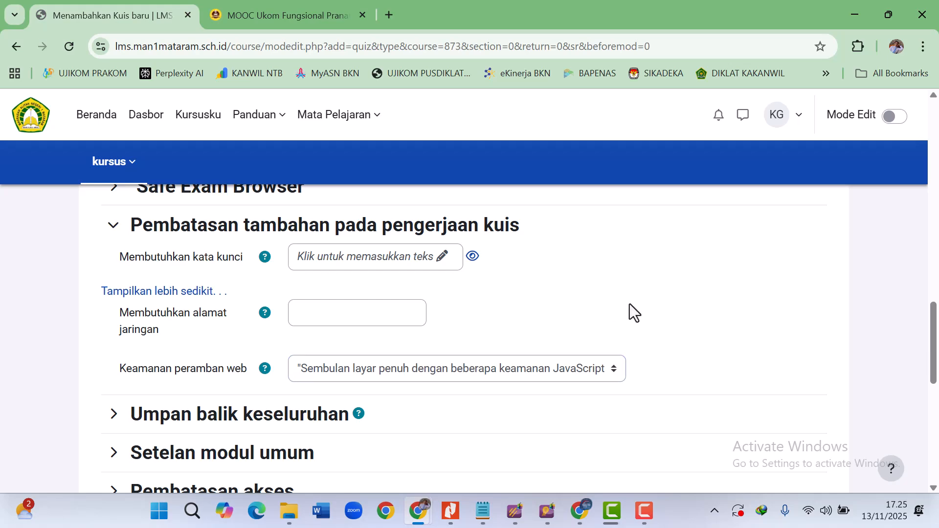
- Save the quiz settings and display the quiz
scroll(629, 304, down, 1)
scroll(630, 303, down, 8)
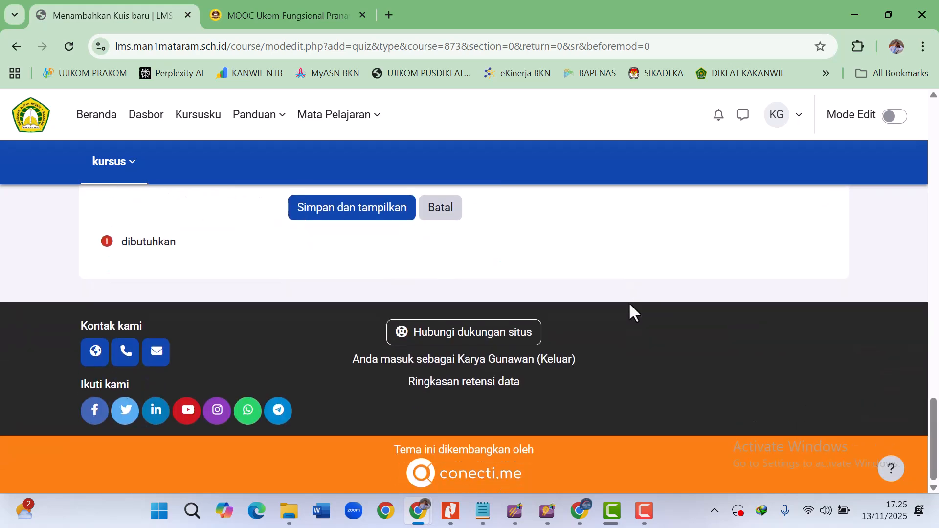
scroll(629, 304, up, 1)
click(376, 272)
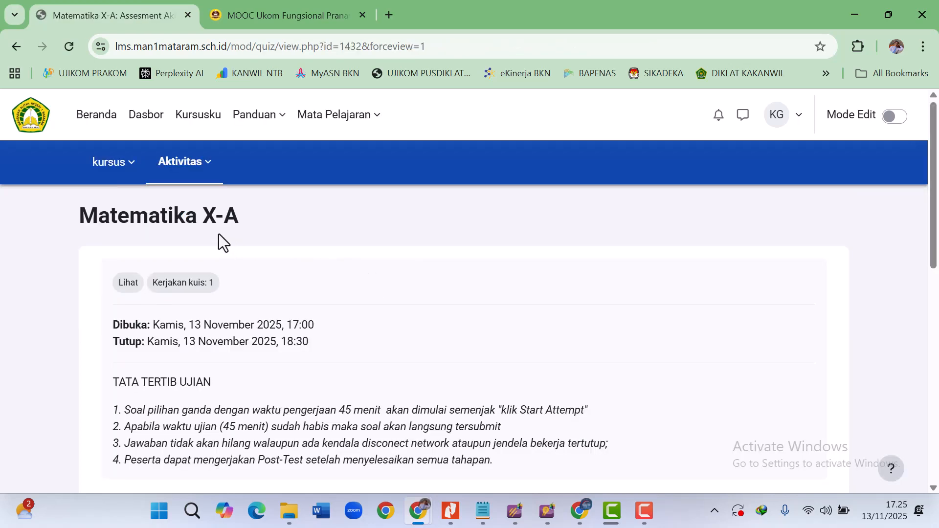
- Review the saved quiz page, examining its opening and closing times, exam rules, allowed attempts and time limit
scroll(219, 234, down, 1)
scroll(218, 234, down, 2)
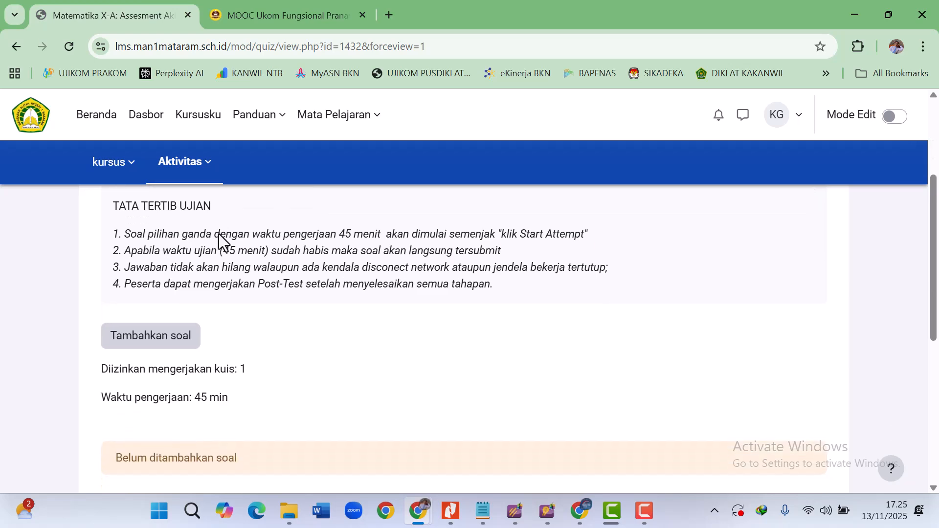
scroll(218, 235, up, 4)
scroll(219, 234, down, 2)
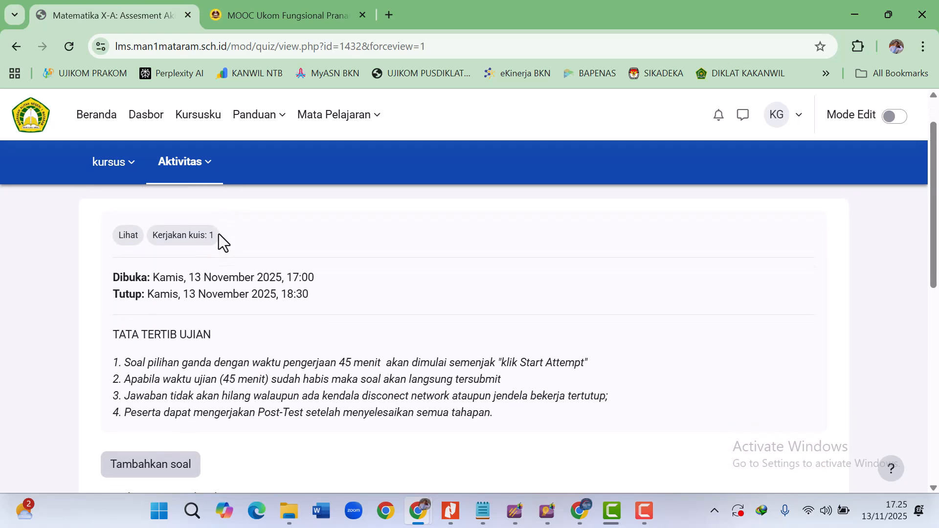
scroll(219, 234, up, 2)
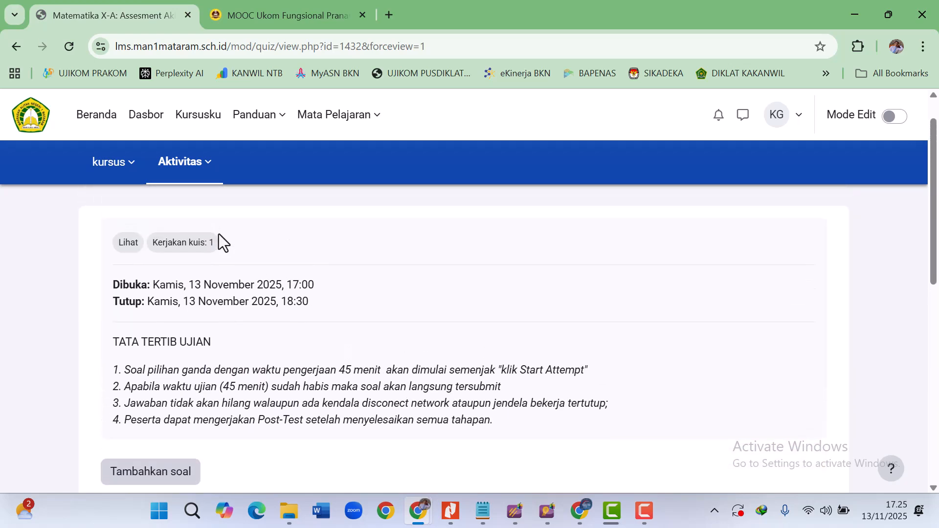
scroll(219, 234, down, 3)
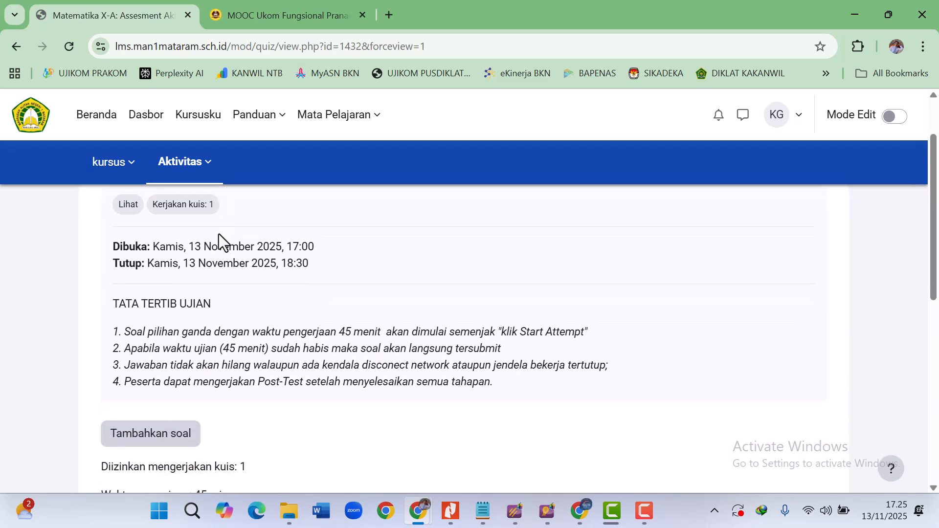
scroll(219, 234, down, 1)
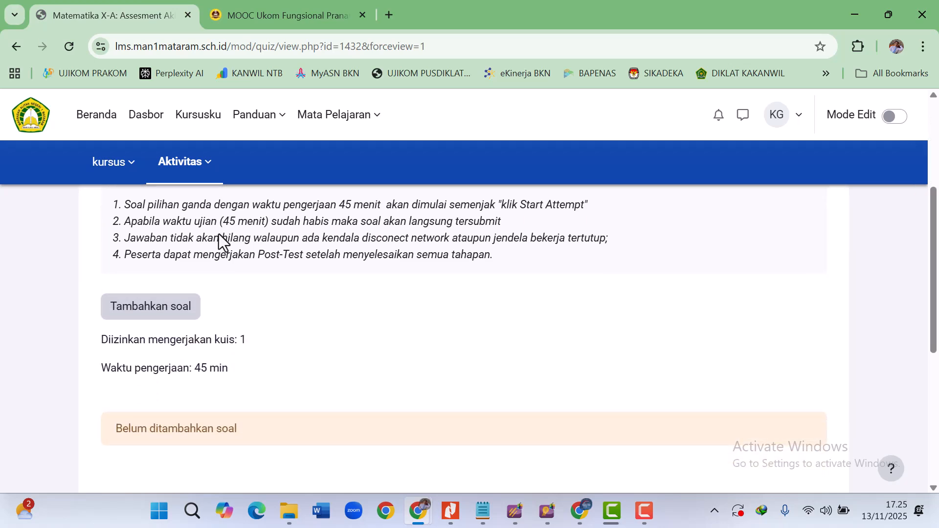
scroll(219, 234, up, 2)
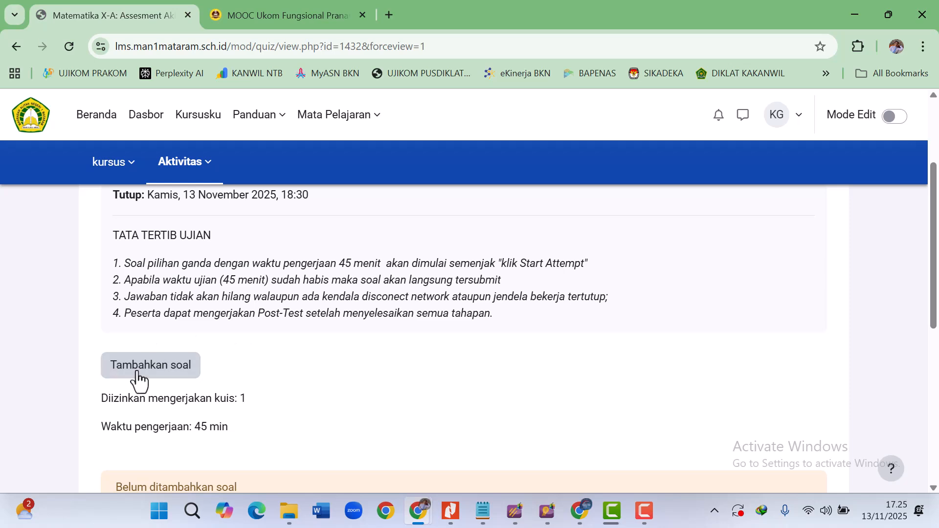
scroll(242, 361, up, 1)
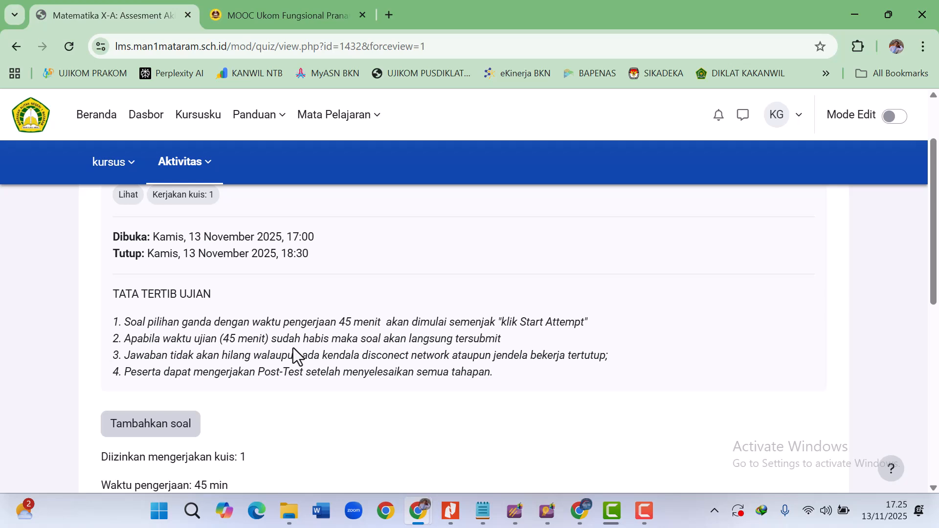
scroll(293, 348, up, 1)
scroll(294, 349, down, 1)
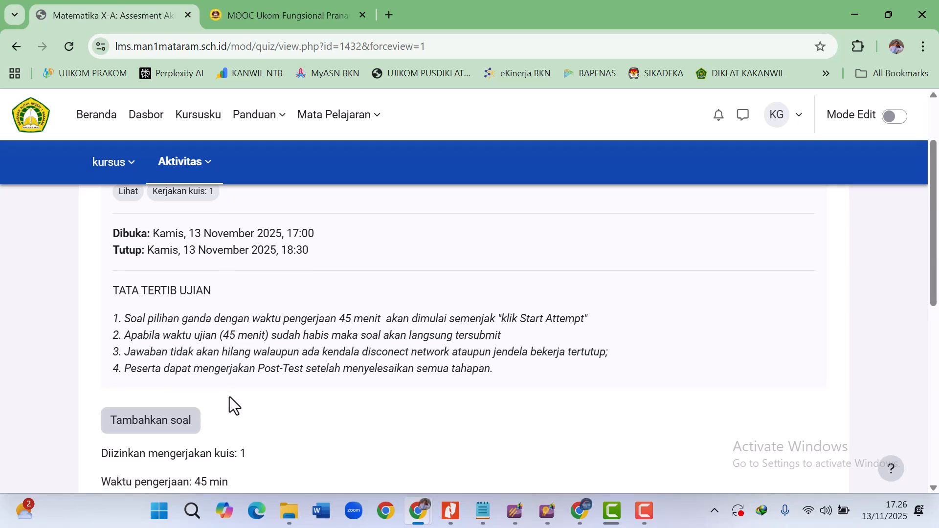
- Open the quiz's question editor and start adding random questions (soal acak)
scroll(229, 399, down, 1)
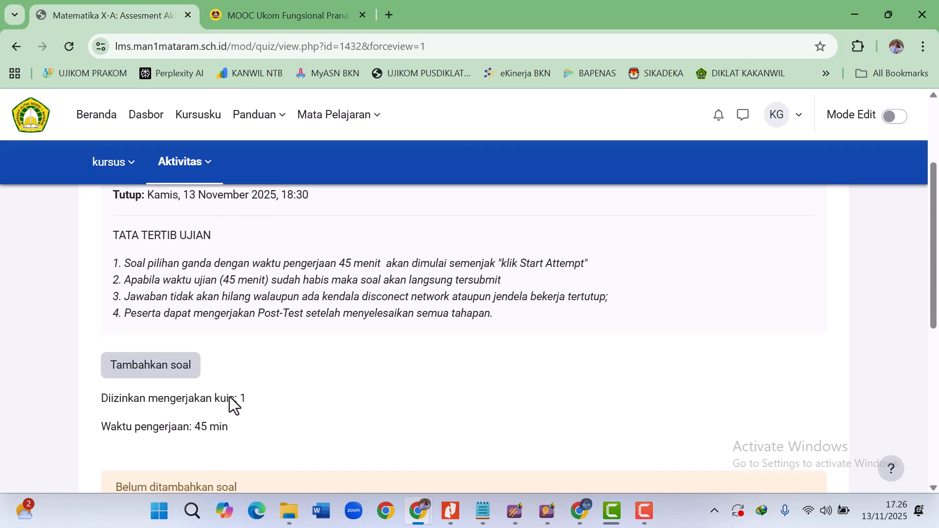
click(168, 371)
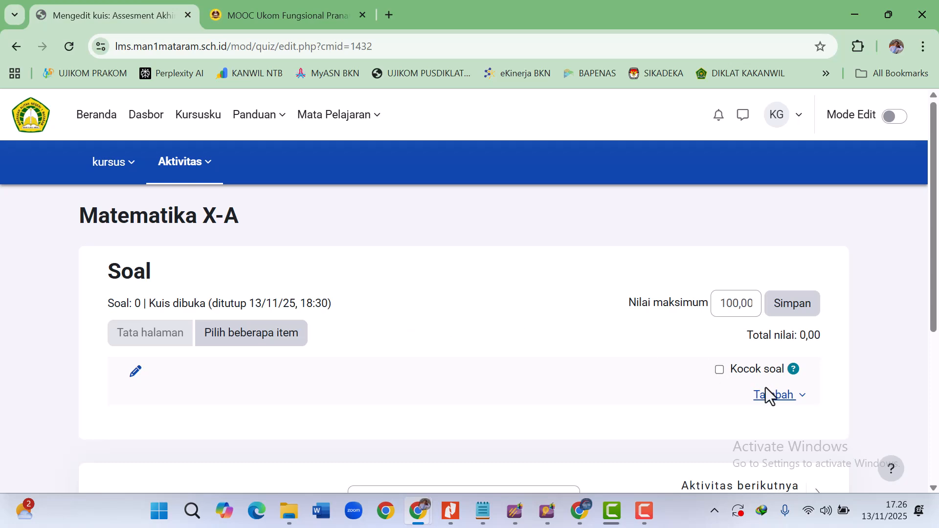
click(802, 398)
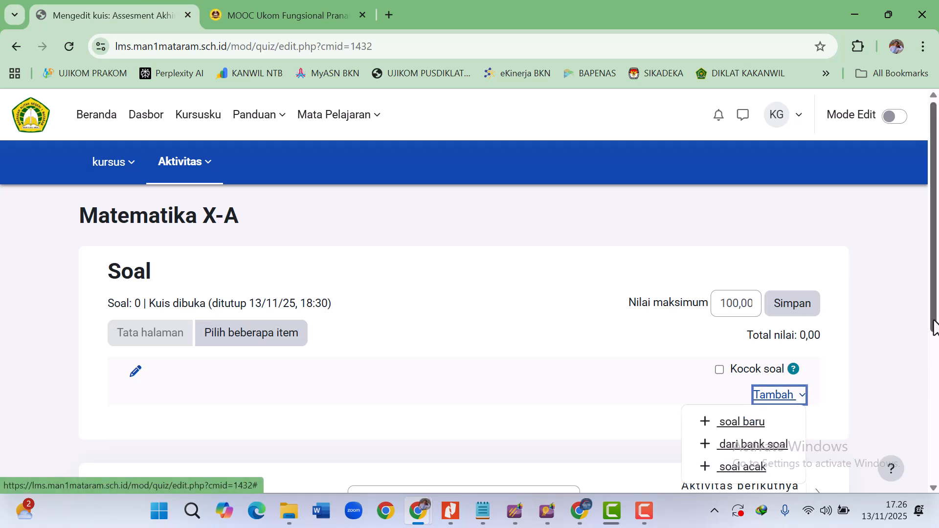
drag(934, 325, 933, 376)
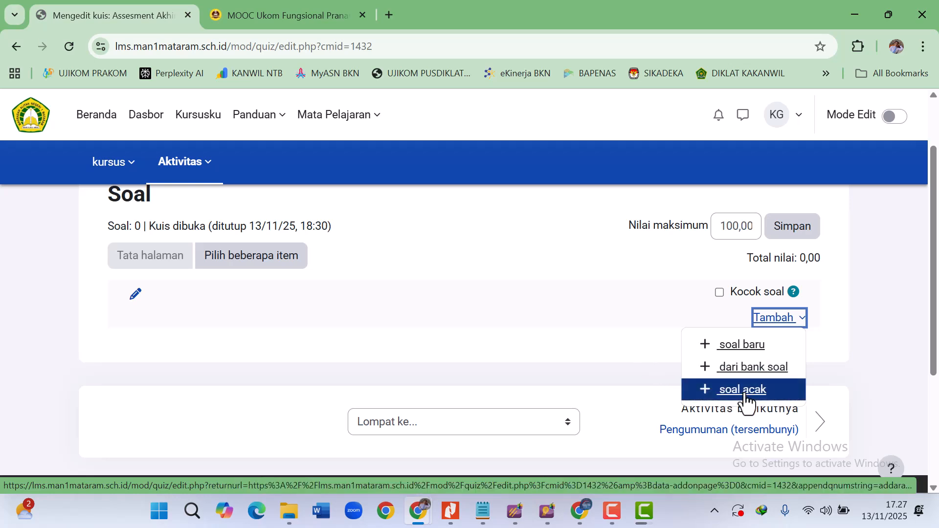
click(792, 394)
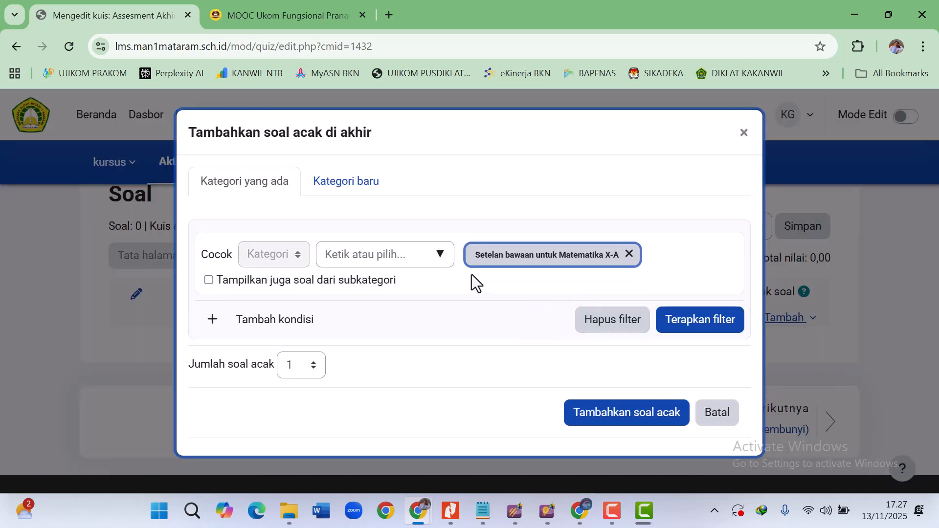
- Filter the random question source to the SOAL SEMESTER 1 category and apply the filter
click(442, 260)
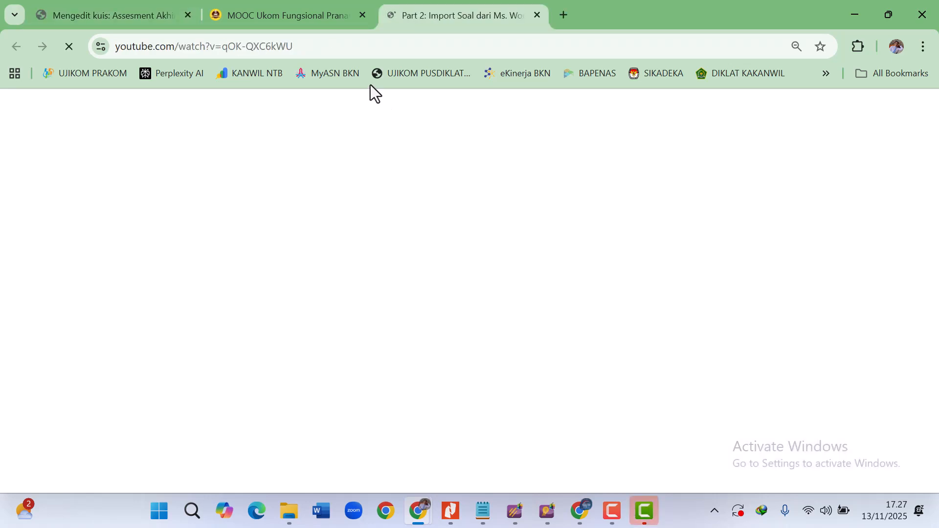
key(ctrl+w)
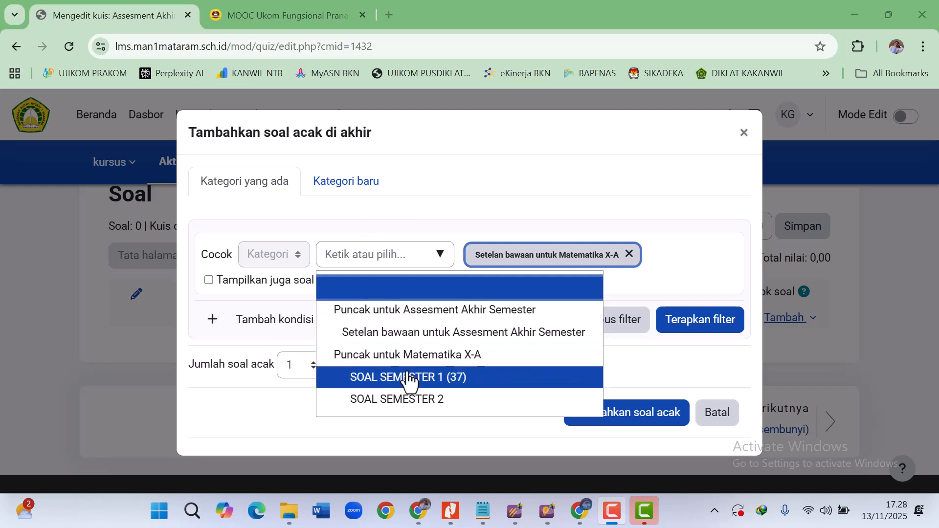
click(460, 383)
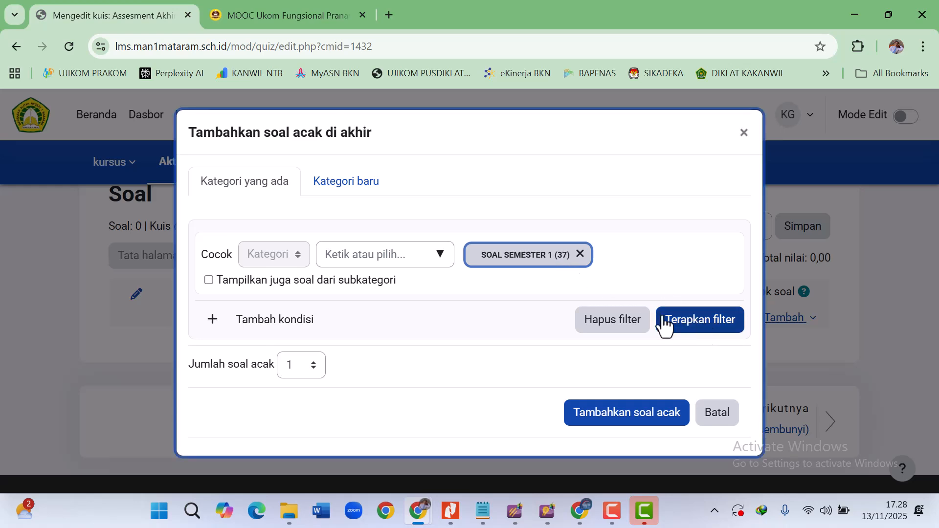
click(439, 258)
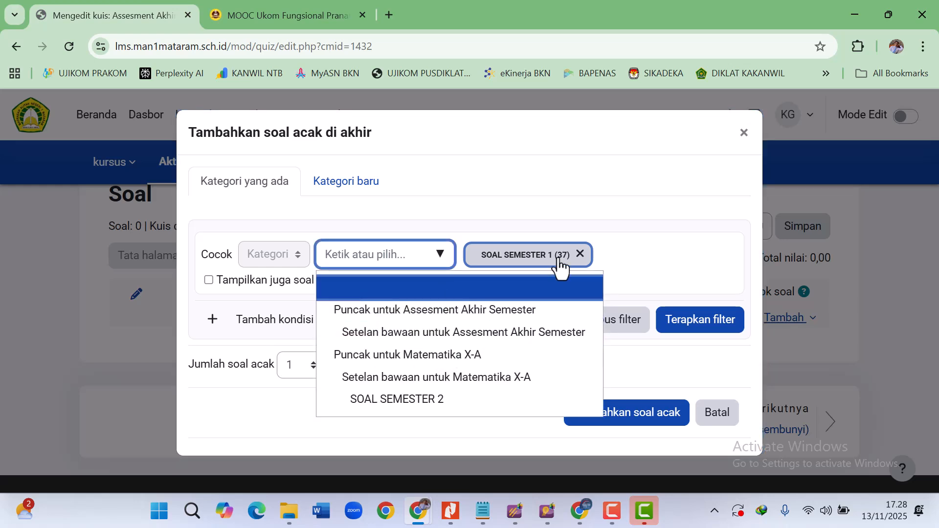
click(683, 260)
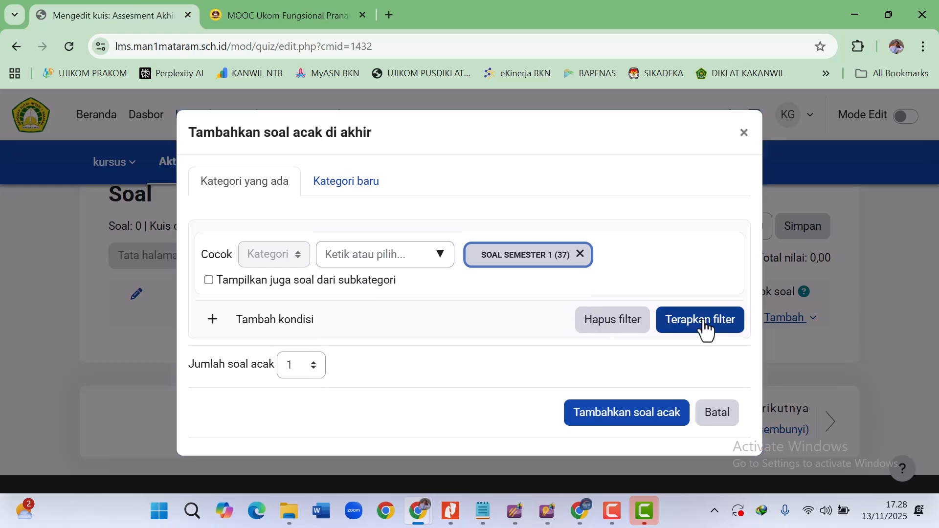
click(703, 325)
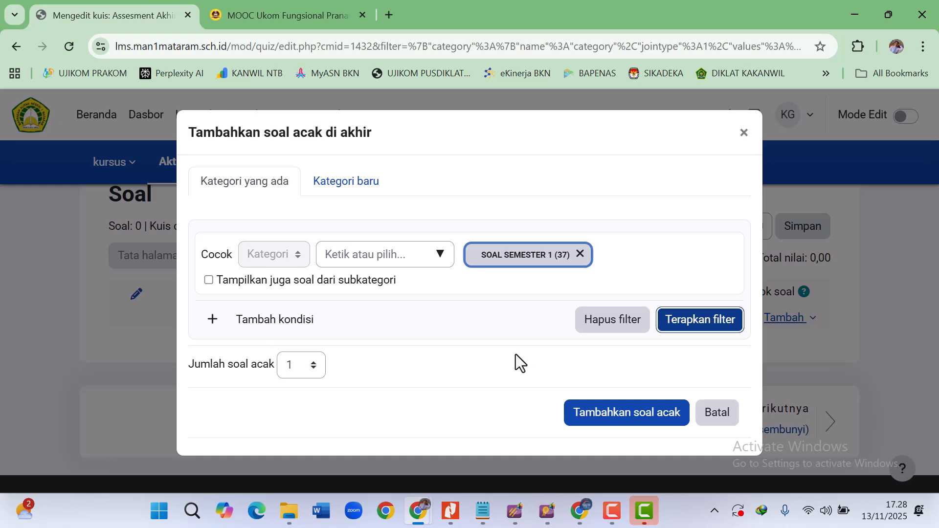
click(681, 326)
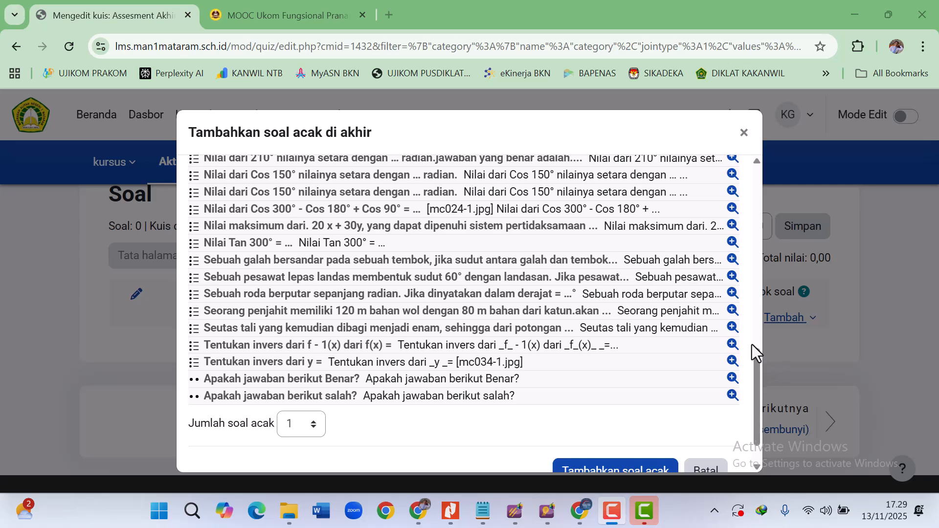
- Look through the filtered SOAL SEMESTER 1 questions and set the number of random questions to 10
drag(755, 318, 755, 224)
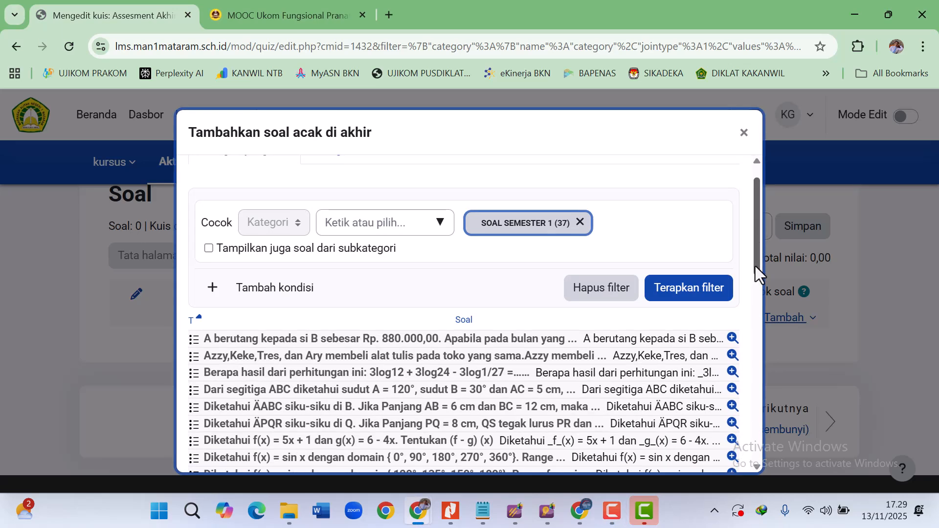
click(755, 292)
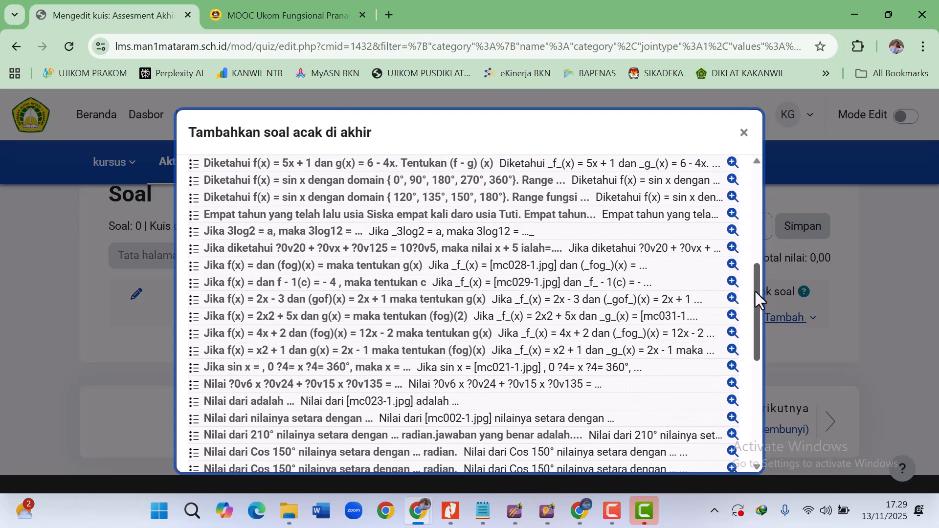
click(755, 363)
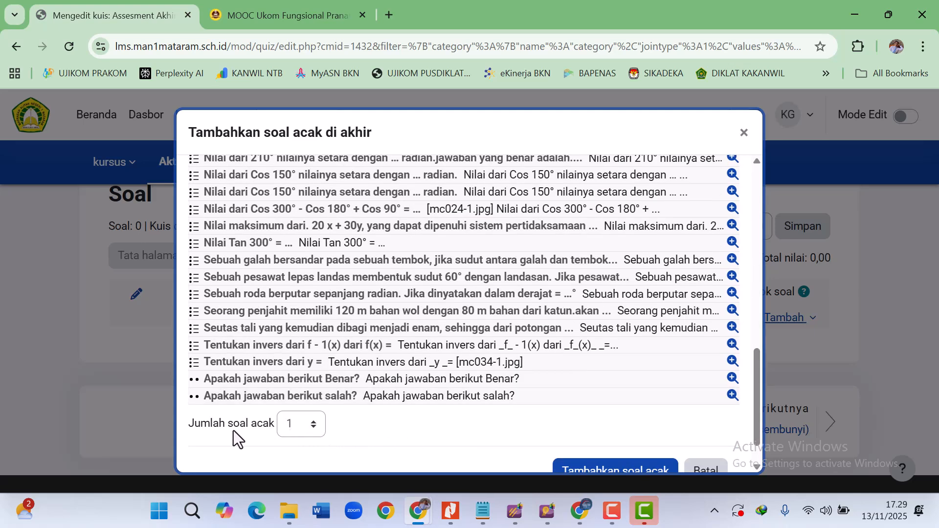
click(303, 429)
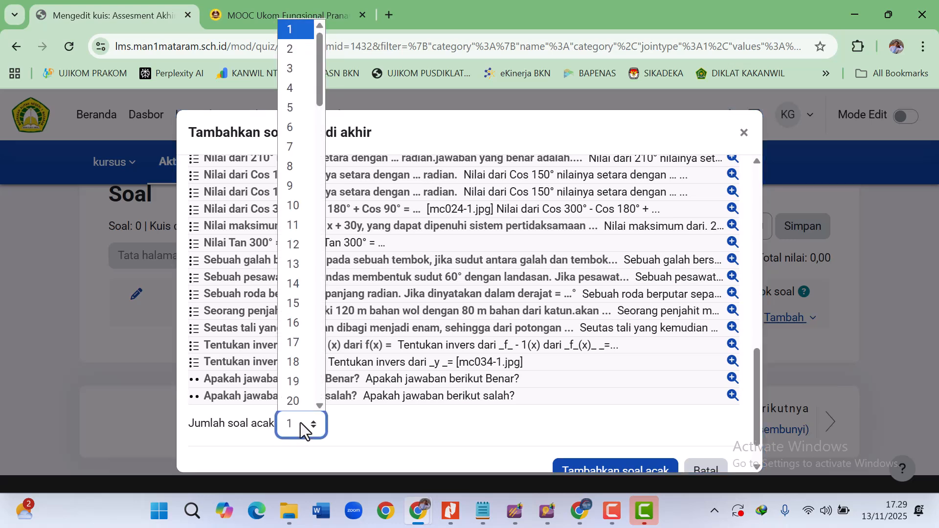
click(302, 211)
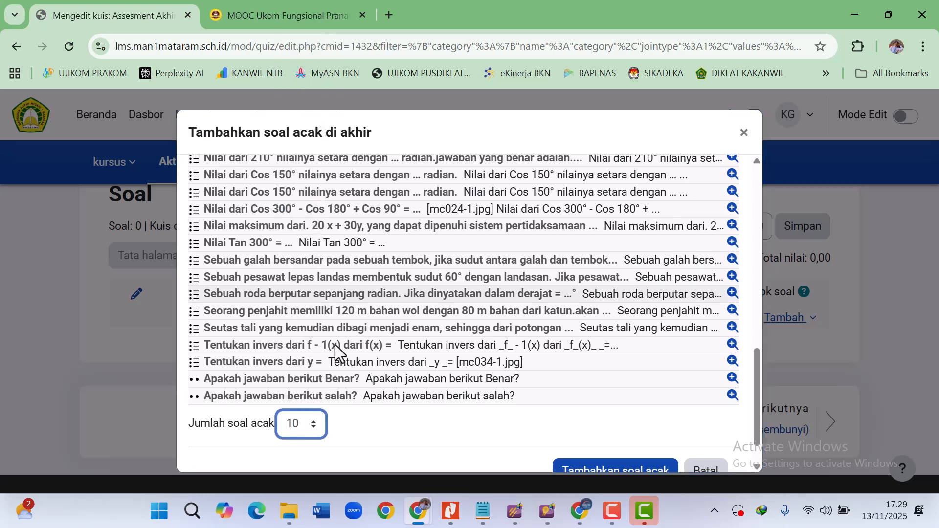
click(377, 428)
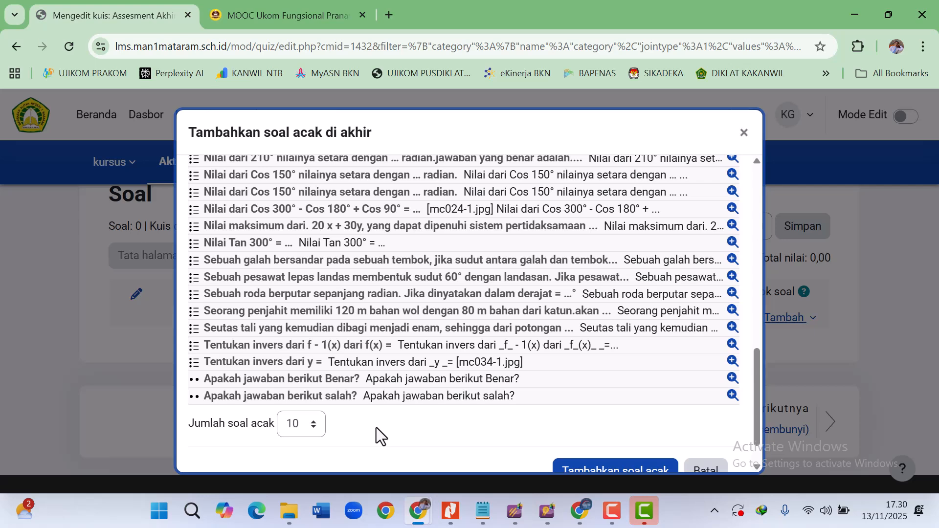
- Recheck the selected category and its question list, and set Jumlah soal acak to 5
scroll(758, 196, up, 15)
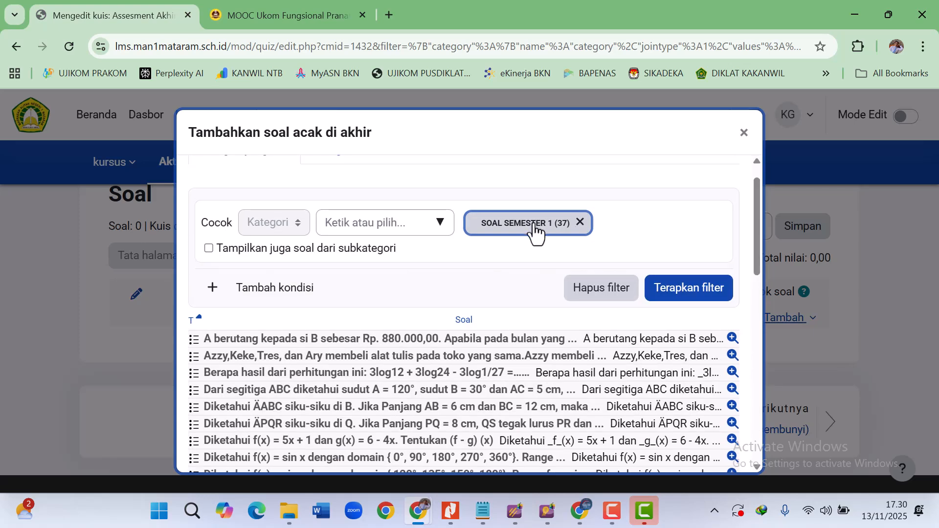
click(756, 304)
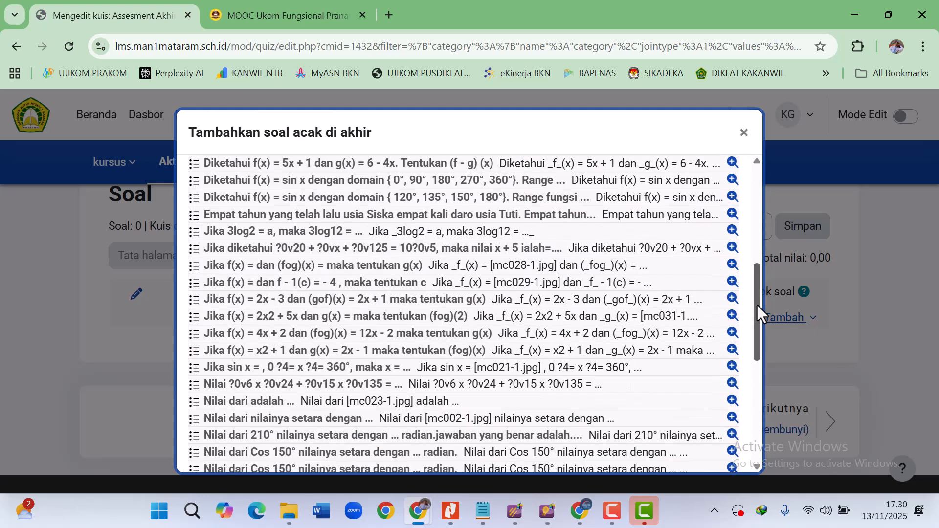
click(759, 383)
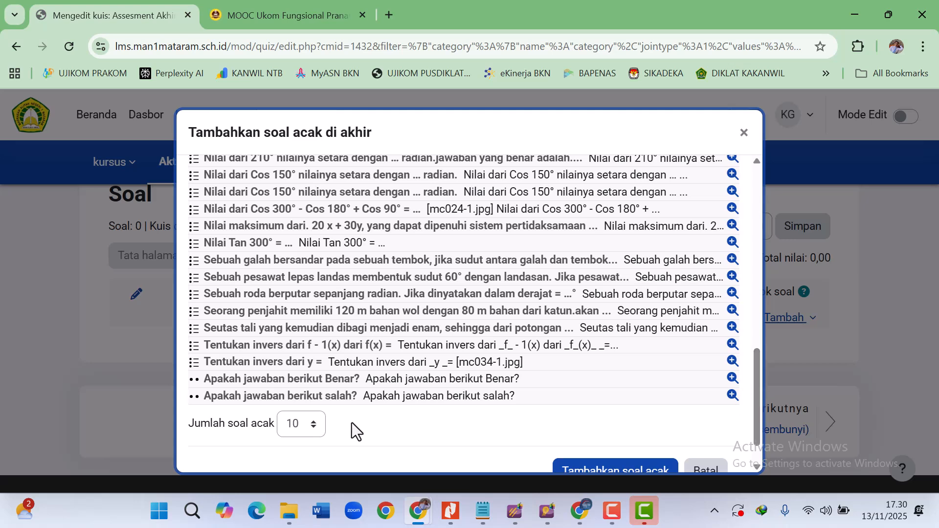
click(304, 423)
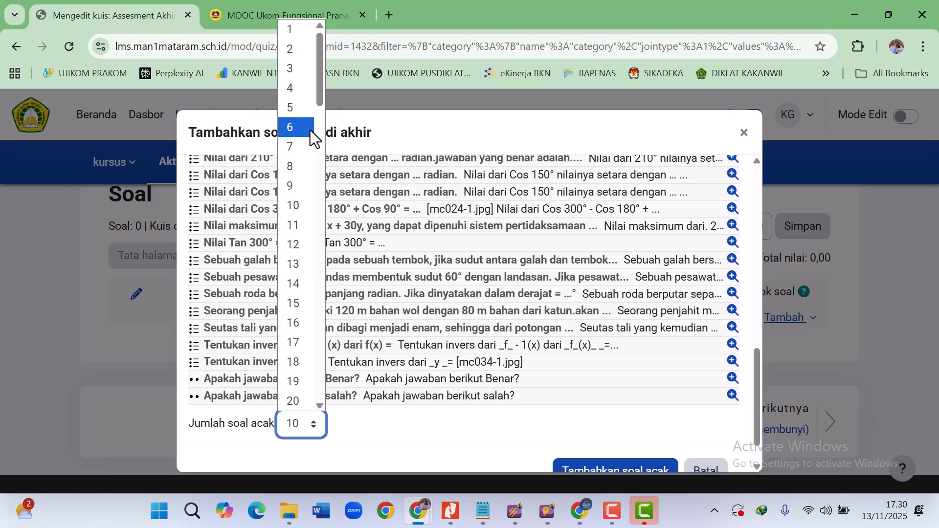
click(307, 111)
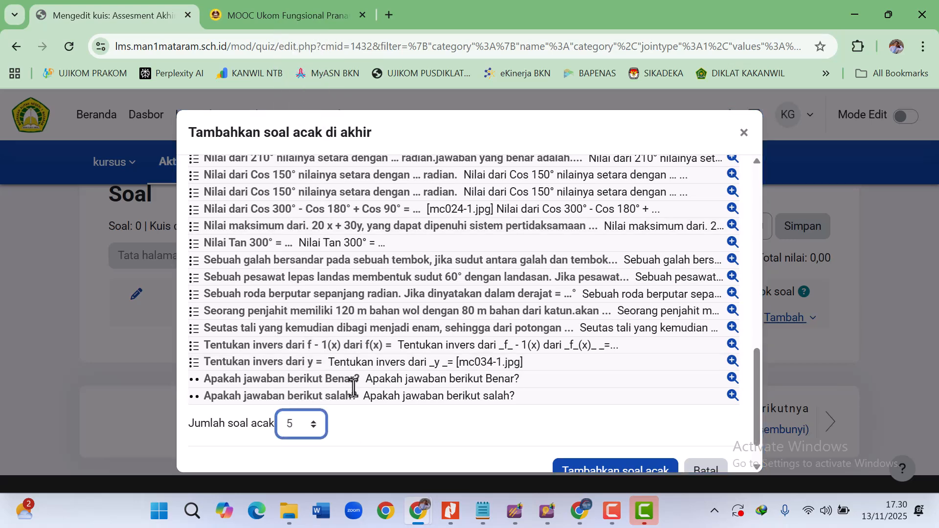
click(371, 430)
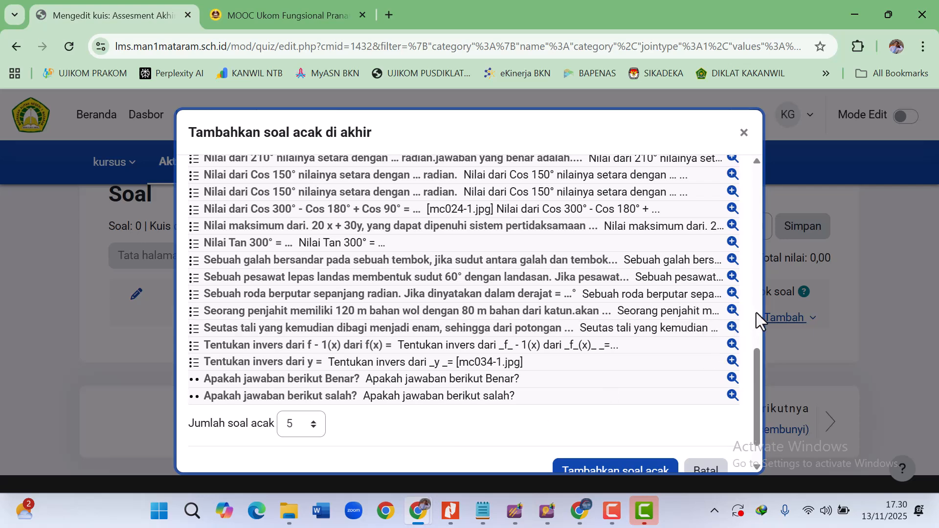
- Check the filtered question list once more and add the five random questions to the quiz
scroll(756, 311, up, 5)
scroll(756, 255, up, 6)
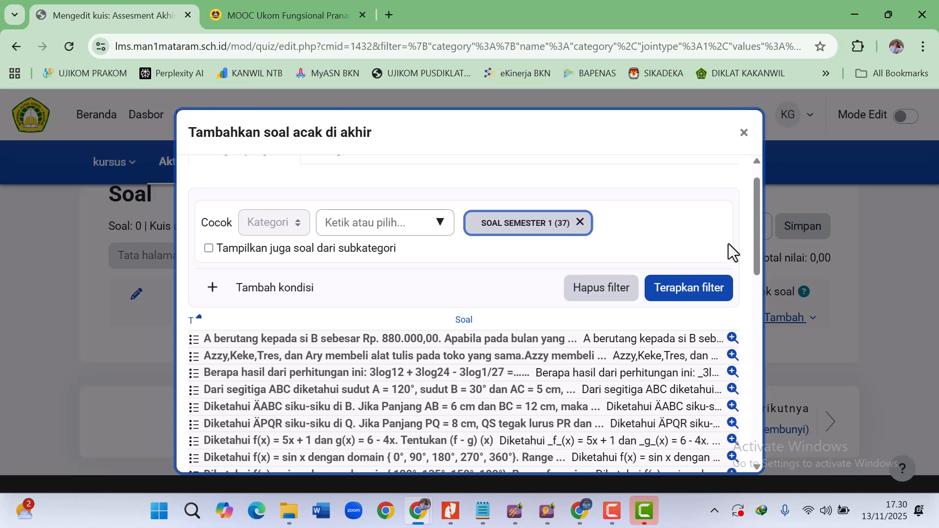
scroll(755, 293, down, 6)
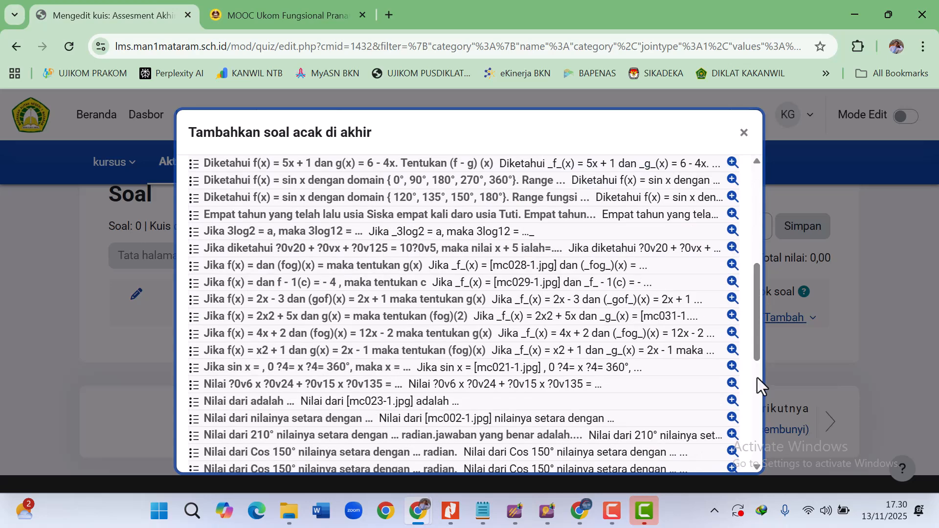
scroll(756, 376, down, 4)
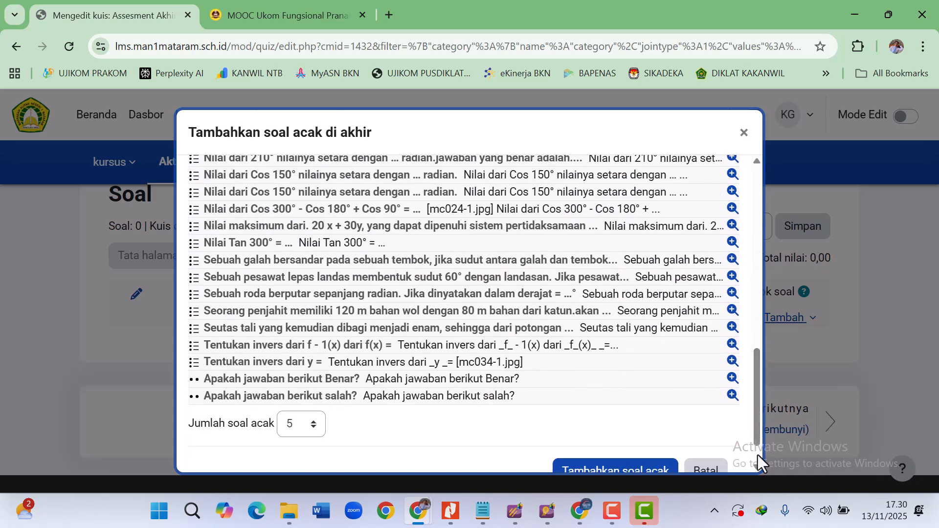
scroll(758, 455, down, 1)
click(614, 440)
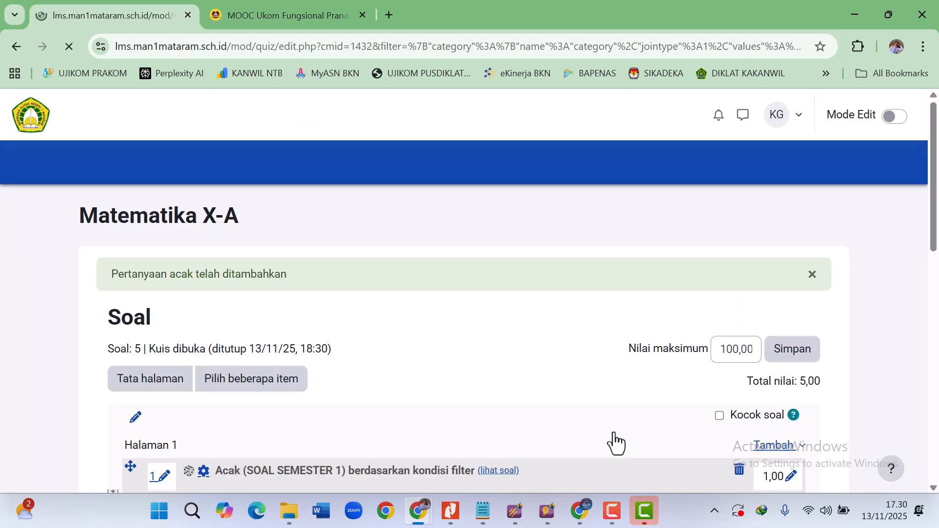
- Review the random questions placed in the quiz and set the mark of the first question to 20
scroll(447, 257, down, 5)
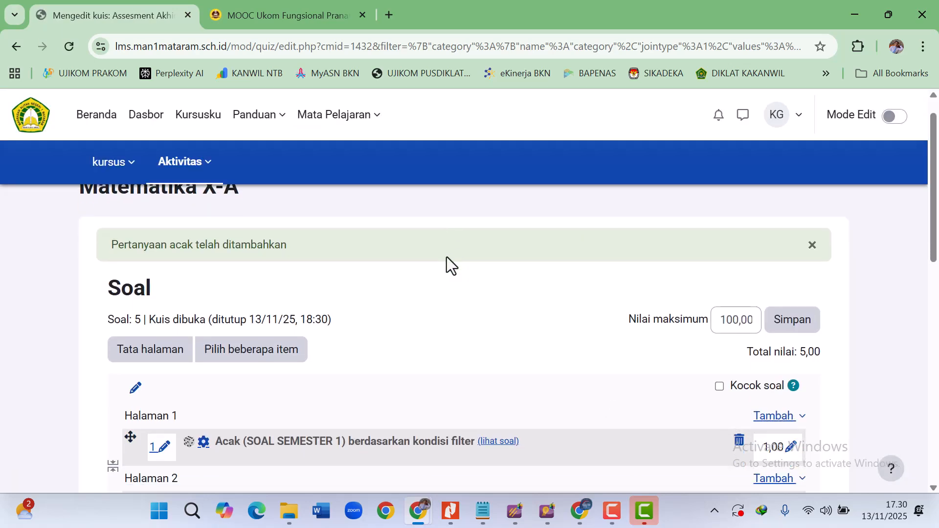
scroll(447, 256, down, 4)
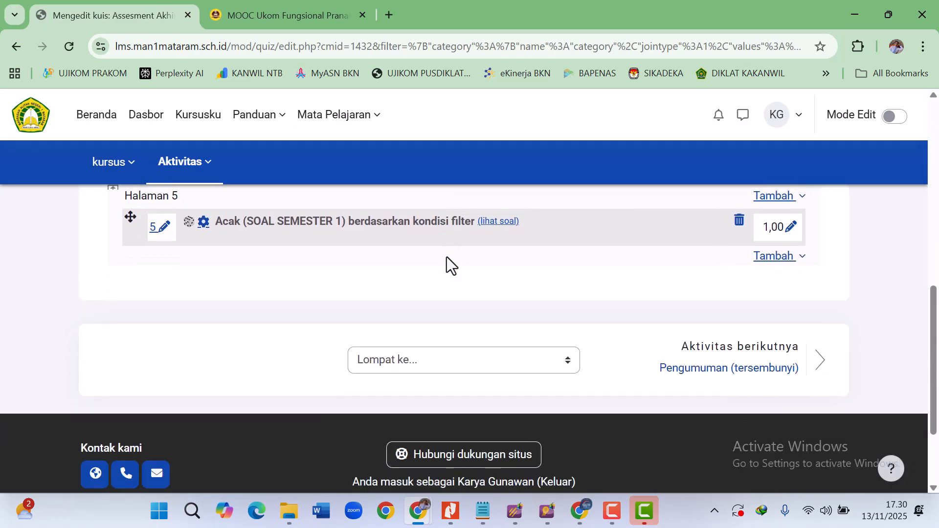
scroll(447, 256, up, 10)
scroll(447, 257, down, 7)
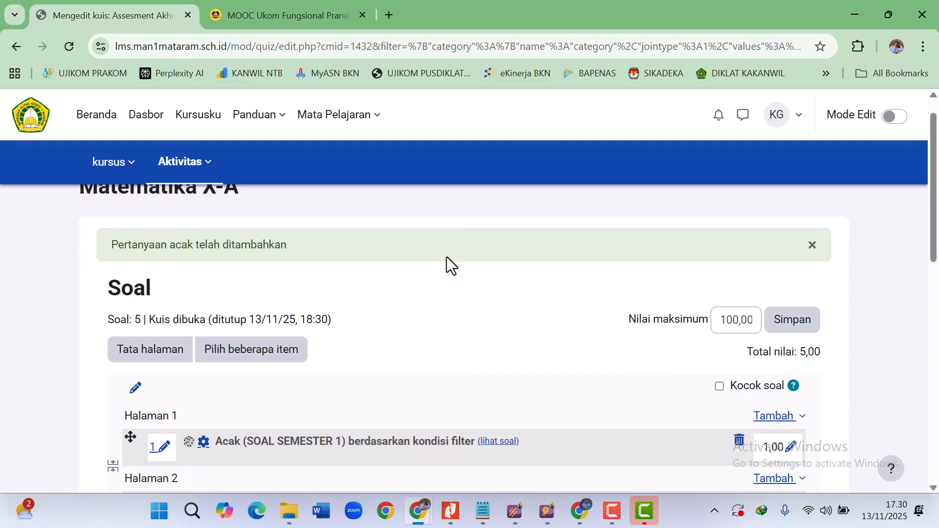
scroll(447, 257, up, 5)
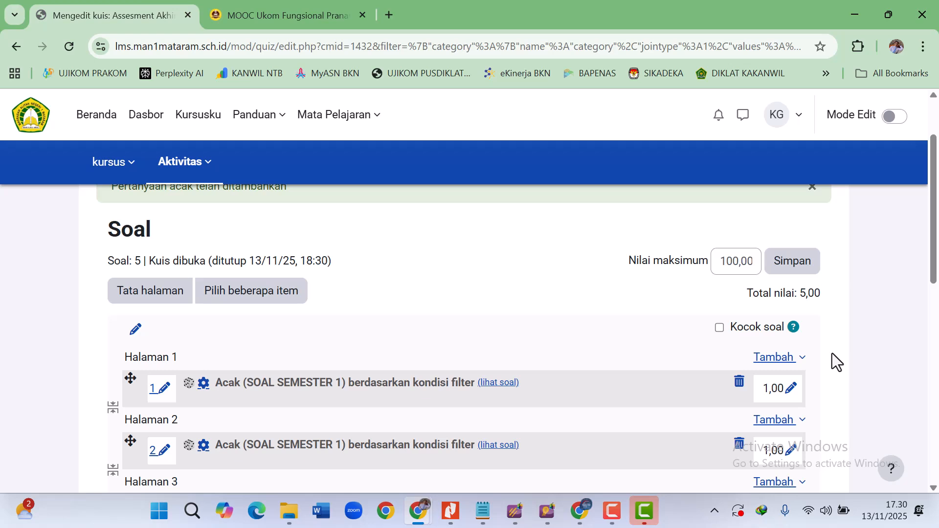
click(790, 390)
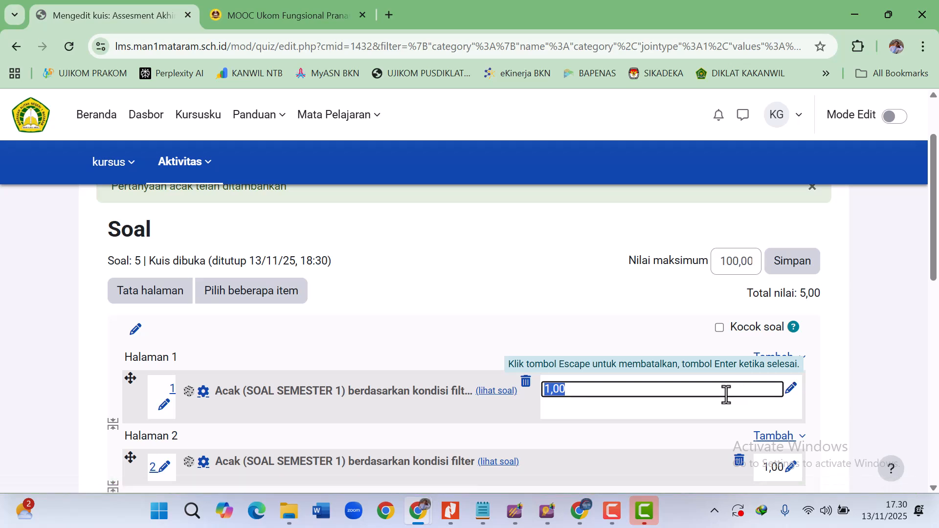
text(20)
key(Return)
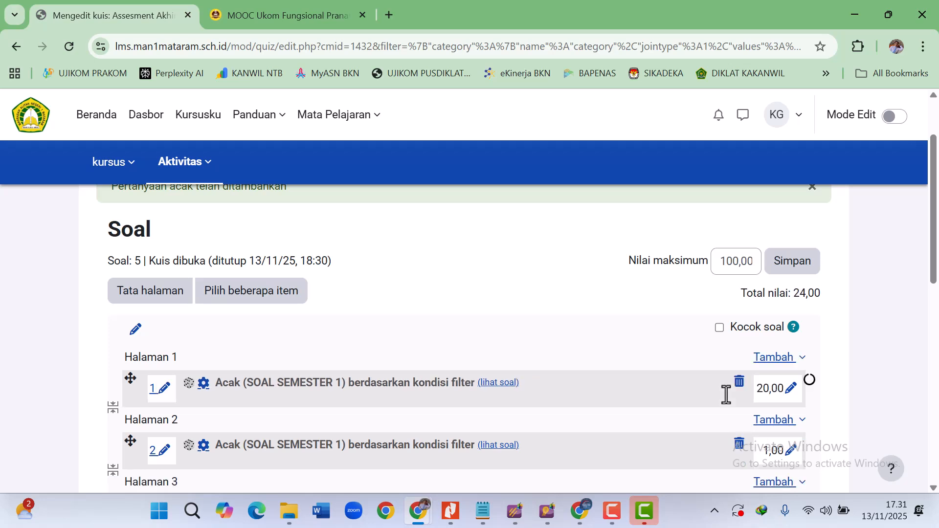
scroll(844, 406, down, 3)
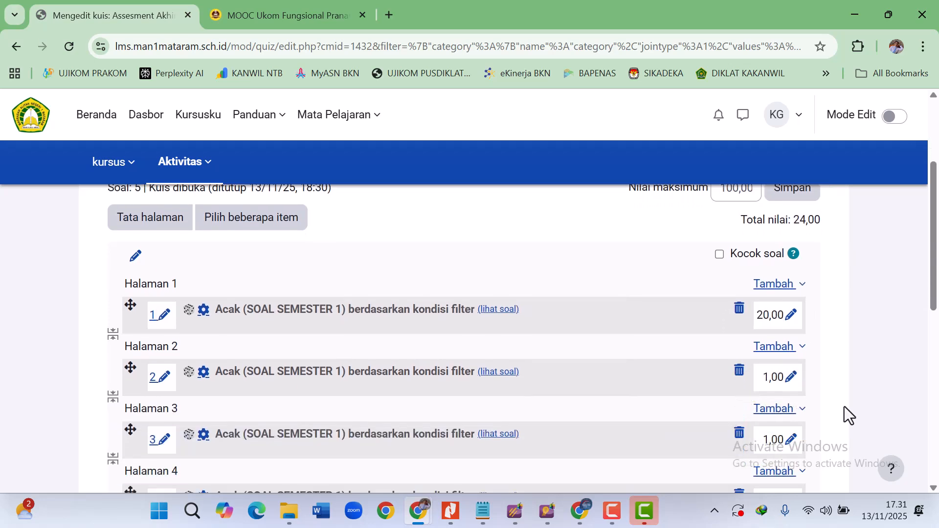
- Set the marks of random questions 2, 3, 4 and 5 to 20 each
click(791, 304)
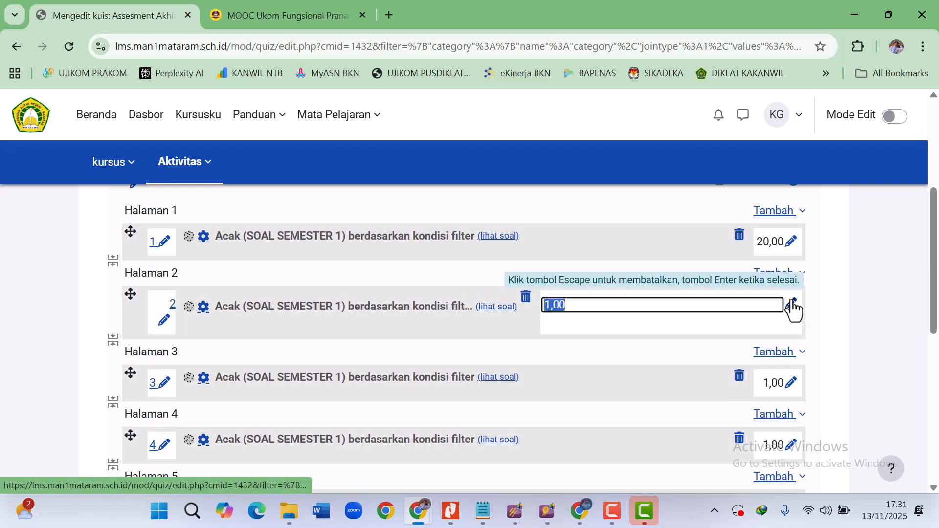
text(20)
key(Return)
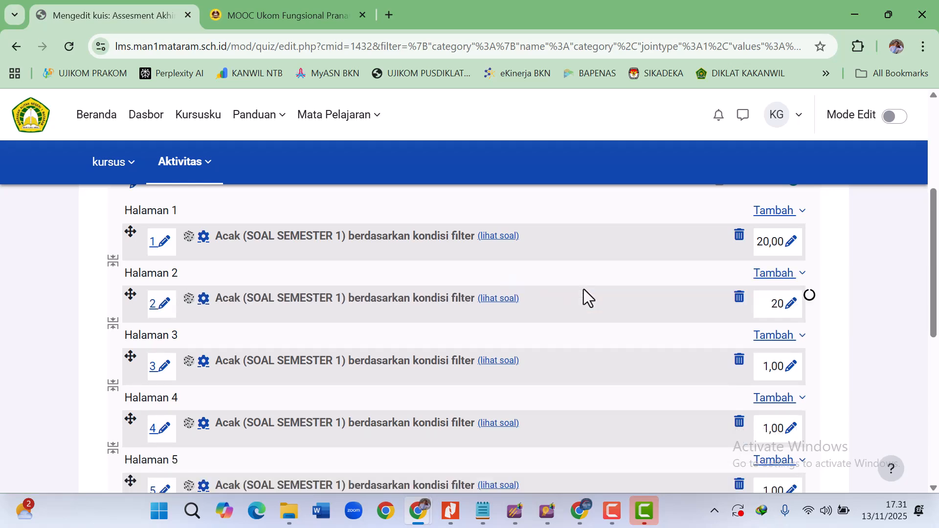
click(793, 368)
text(20)
key(Return)
click(790, 429)
text(20)
key(Return)
scroll(677, 310, down, 3)
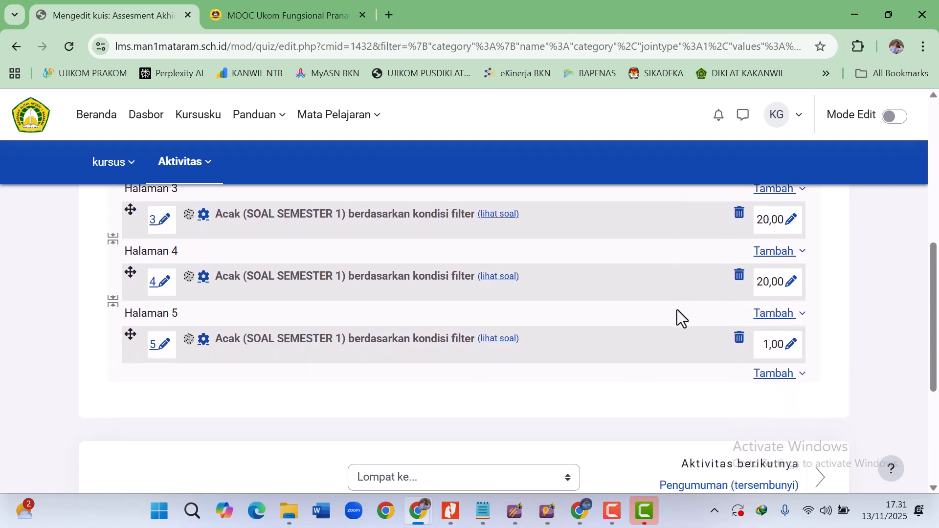
click(791, 344)
text(20)
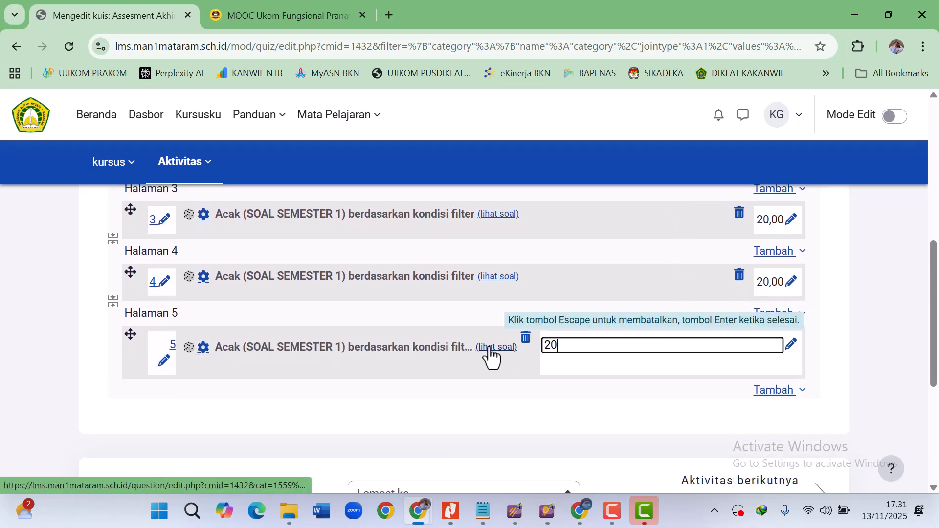
key(Return)
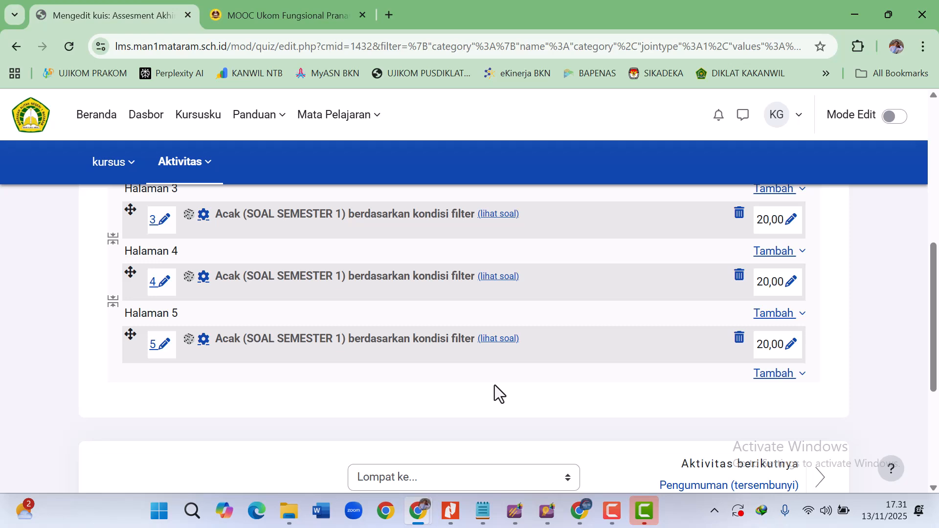
- Check the total marks and the marks of all five questions, and save the quiz's maximum grade
click(934, 237)
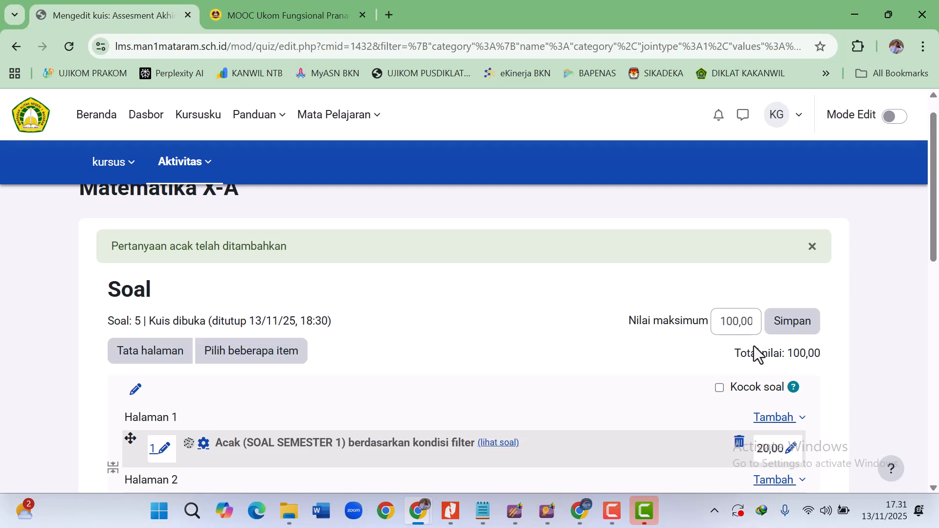
double_click(792, 352)
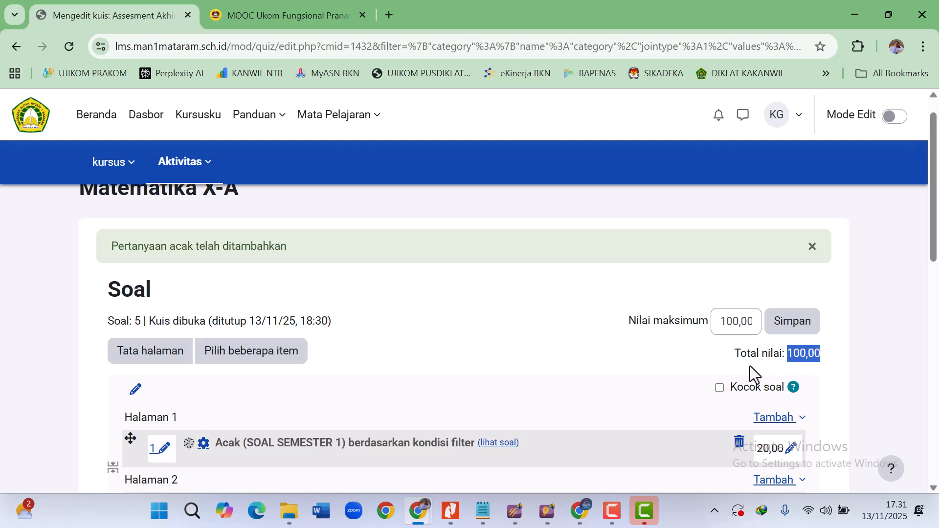
click(509, 379)
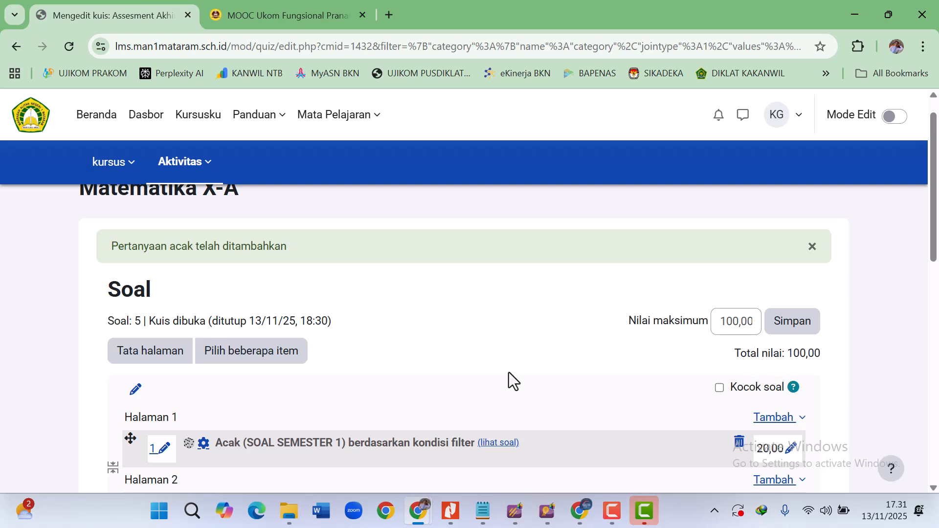
scroll(933, 303, down, 7)
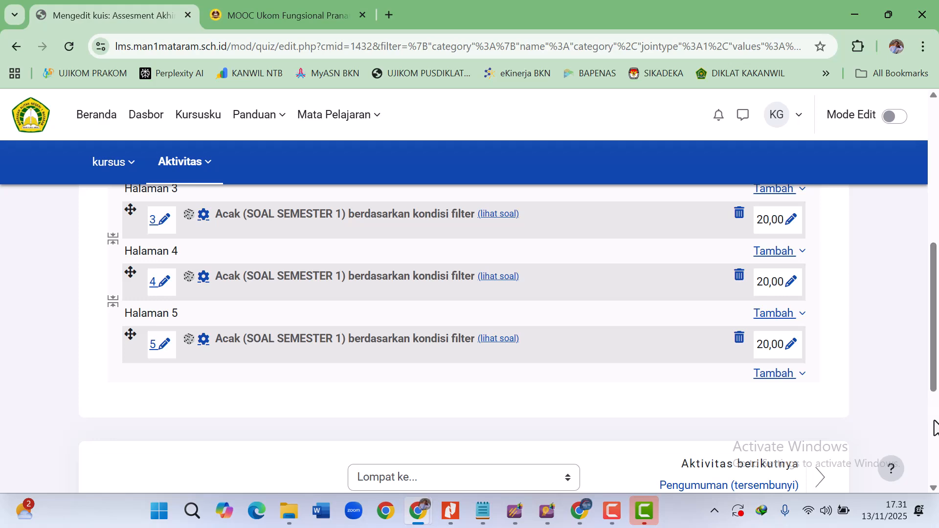
scroll(933, 294, down, 5)
scroll(937, 272, up, 5)
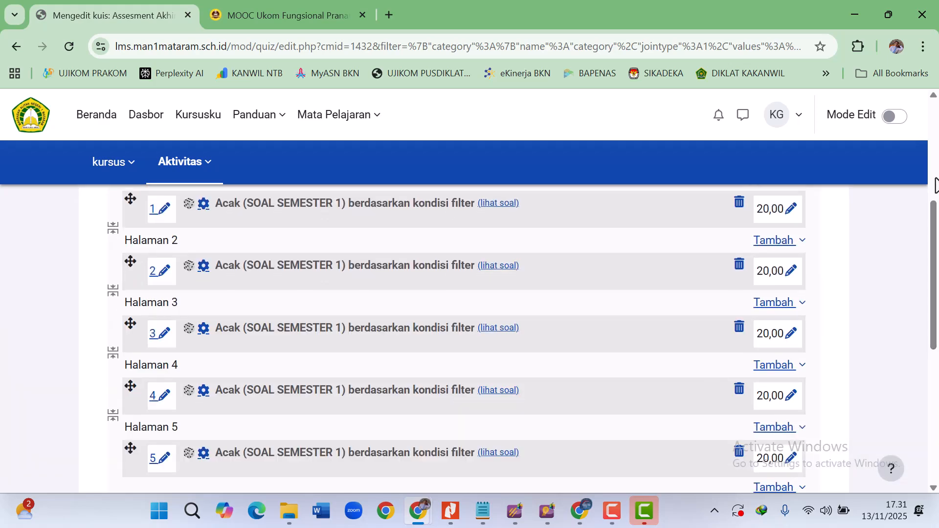
scroll(935, 182, up, 8)
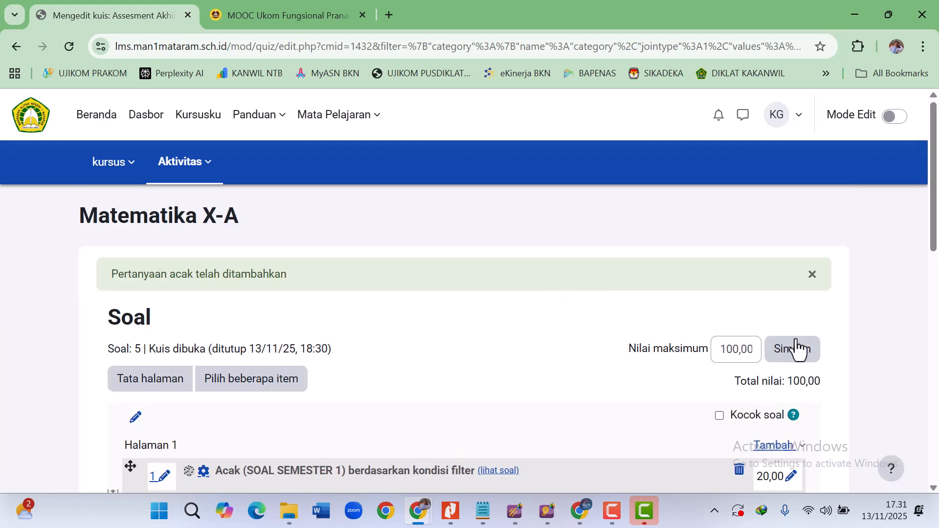
click(807, 355)
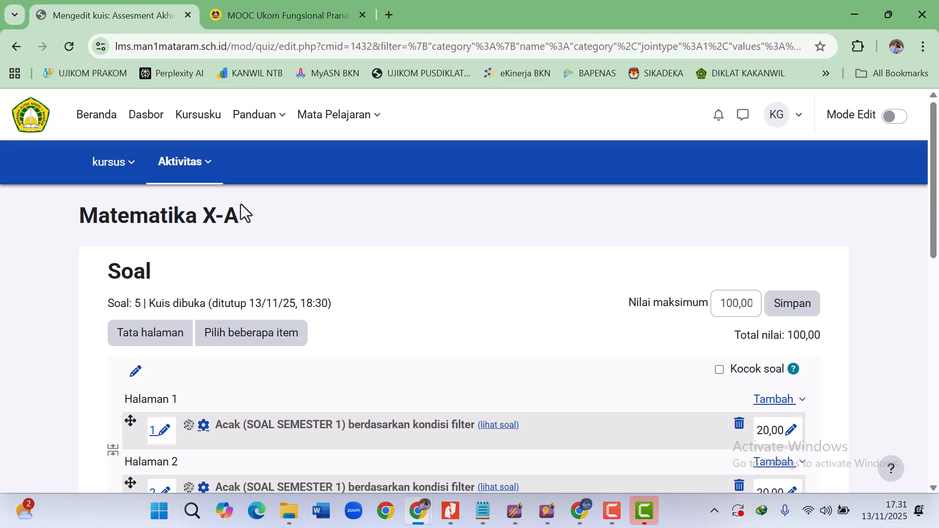
- Open the quiz's main view page (Kuis) for Assesment Akhir Semester
click(198, 178)
click(480, 212)
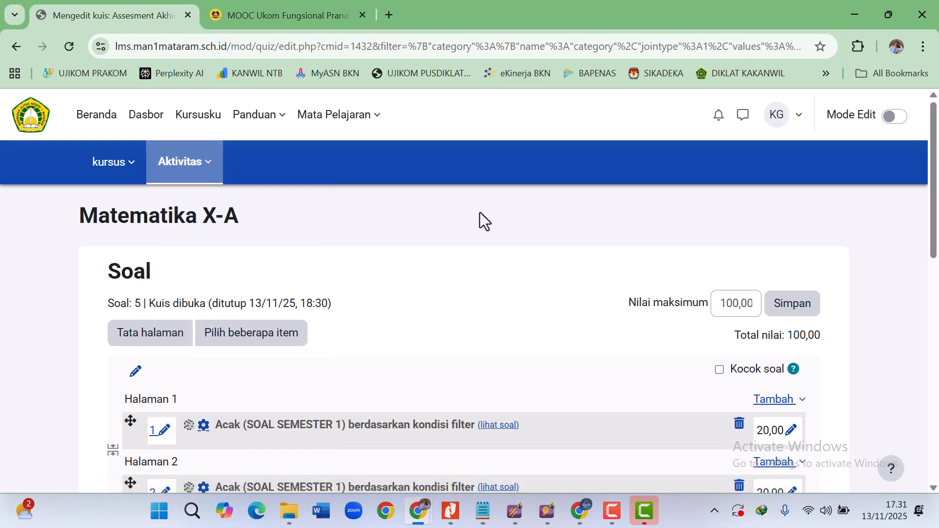
click(179, 173)
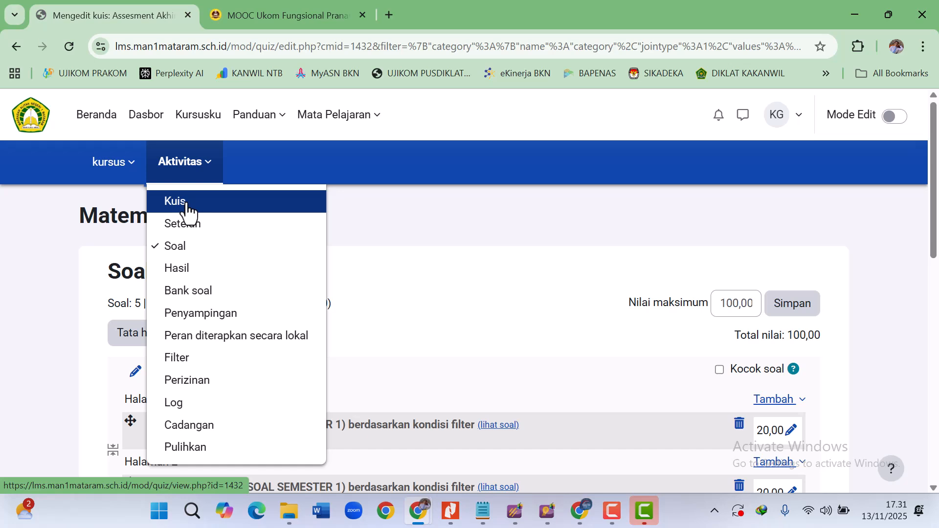
click(186, 205)
click(185, 169)
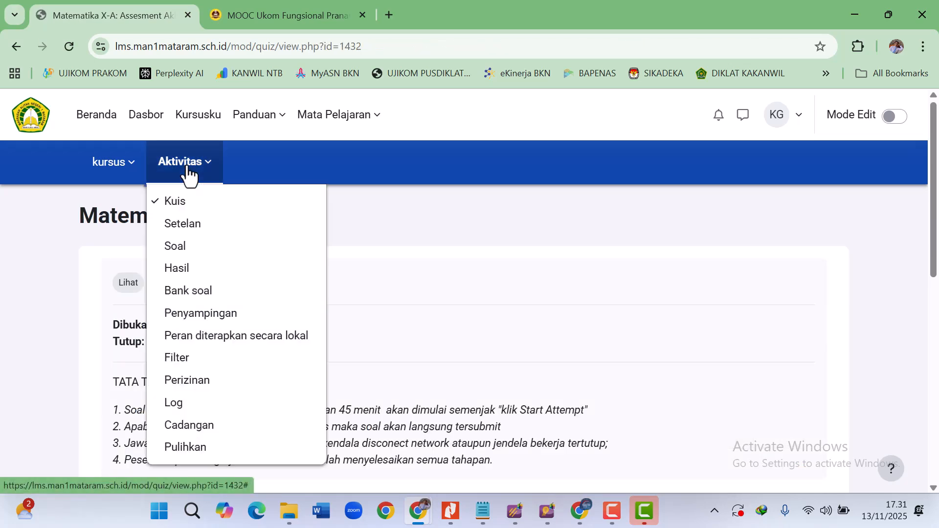
click(198, 206)
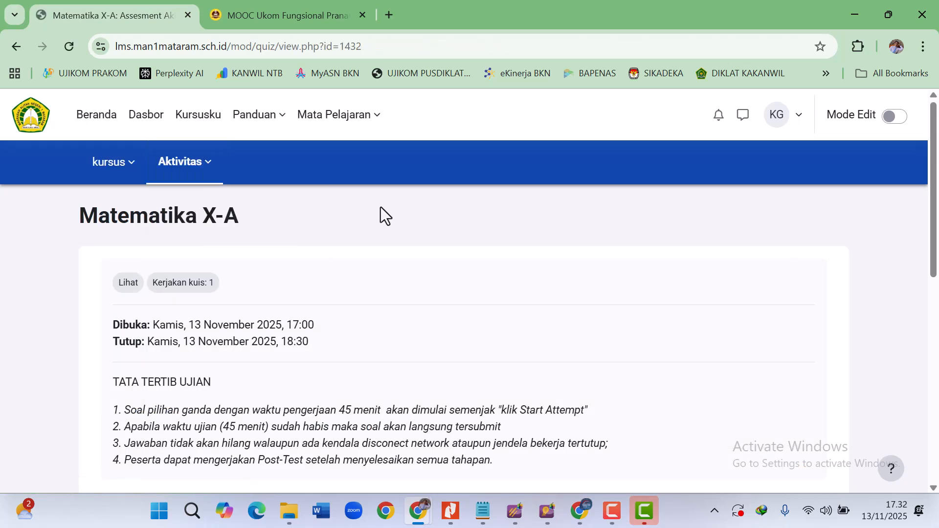
- Review the exam rules, allowed attempts and time limit, and start a timed preview attempt of the quiz
scroll(380, 207, down, 1)
scroll(381, 207, down, 2)
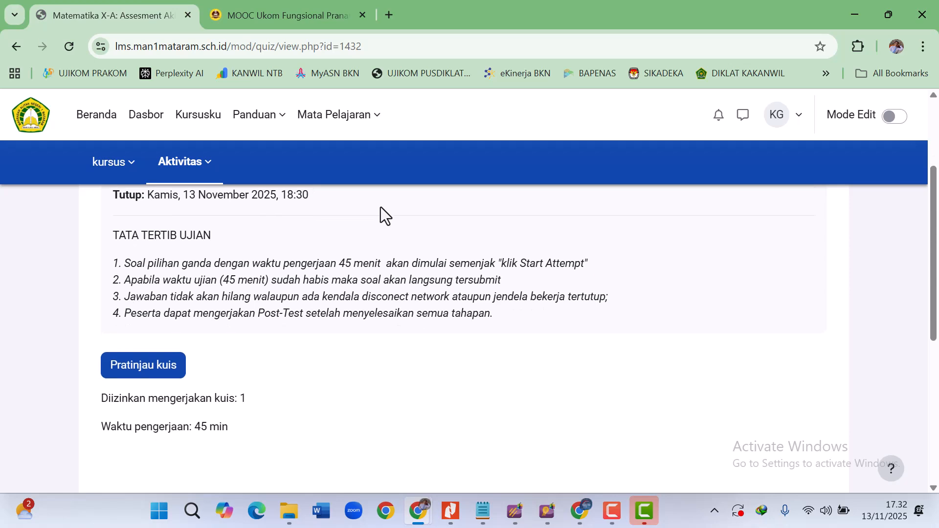
scroll(381, 207, up, 1)
scroll(380, 207, down, 2)
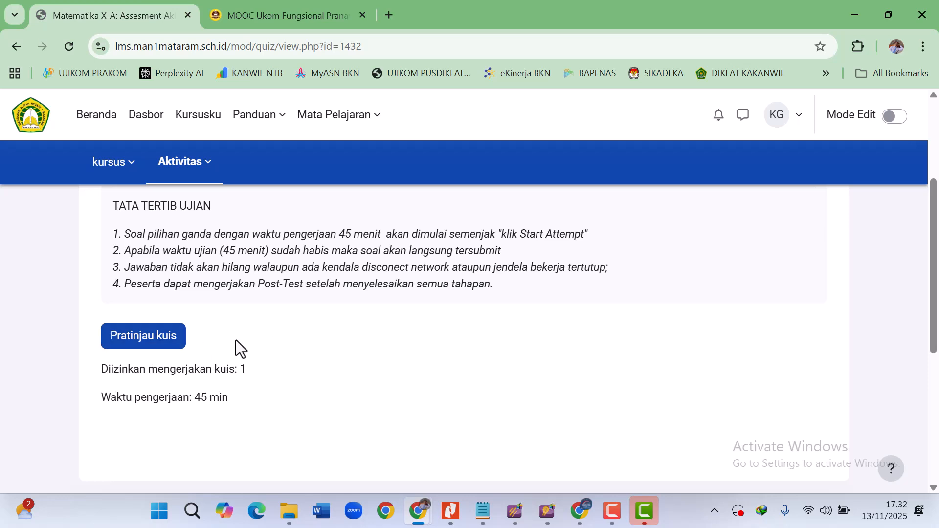
scroll(236, 340, up, 1)
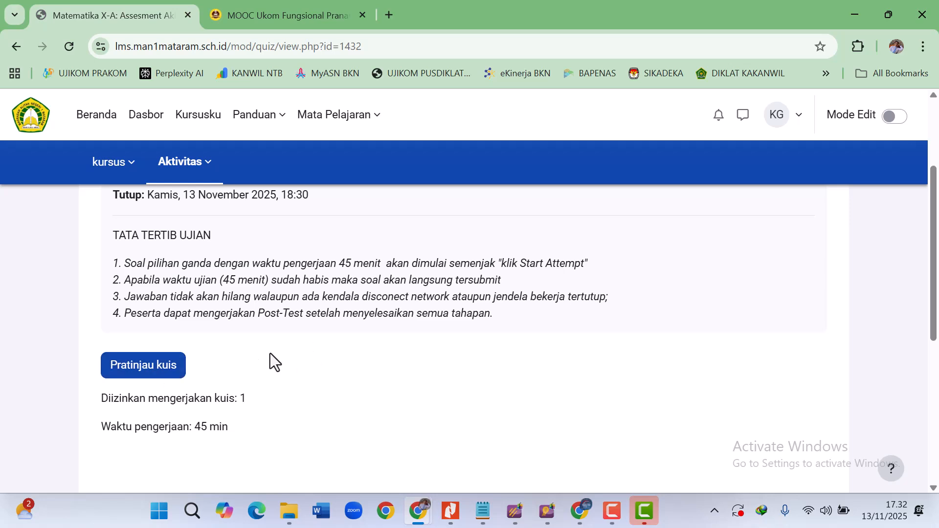
click(155, 379)
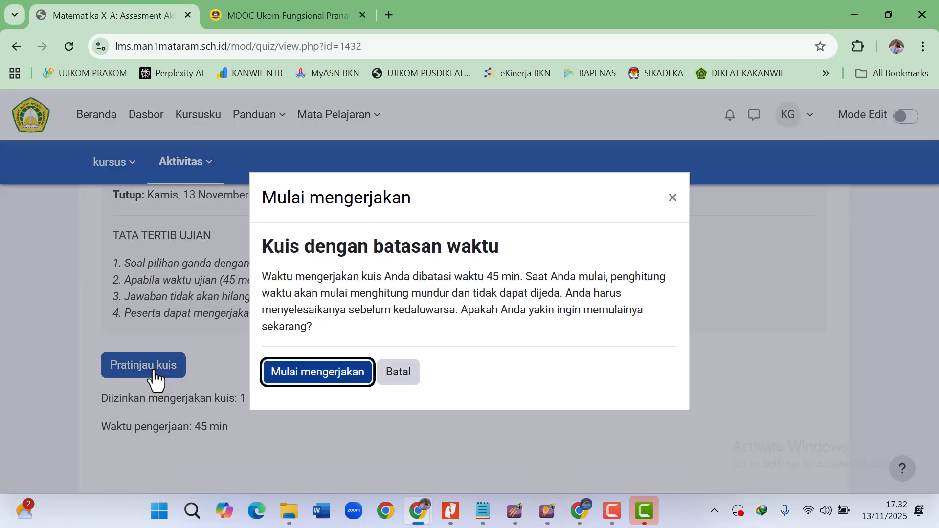
click(331, 377)
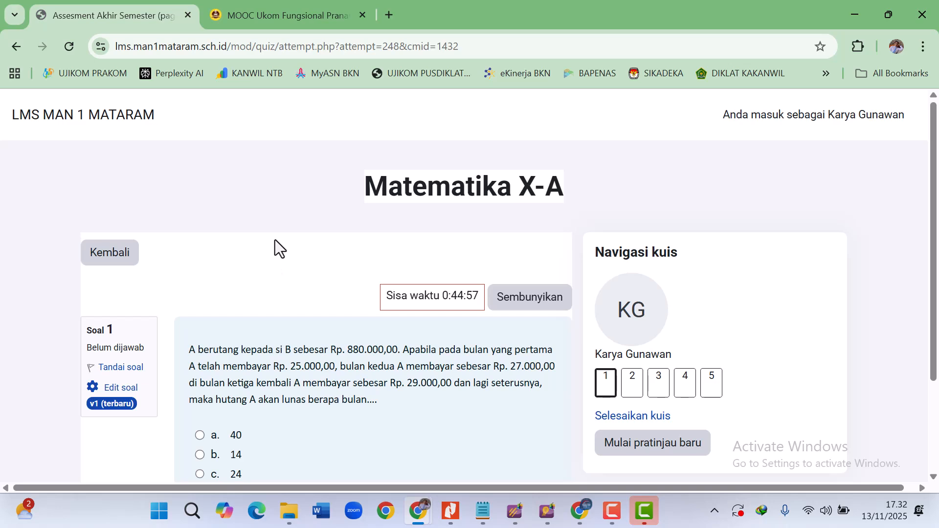
- Answer question 1 about A's debt to B with option b (14) and go on to question 2
scroll(275, 240, down, 2)
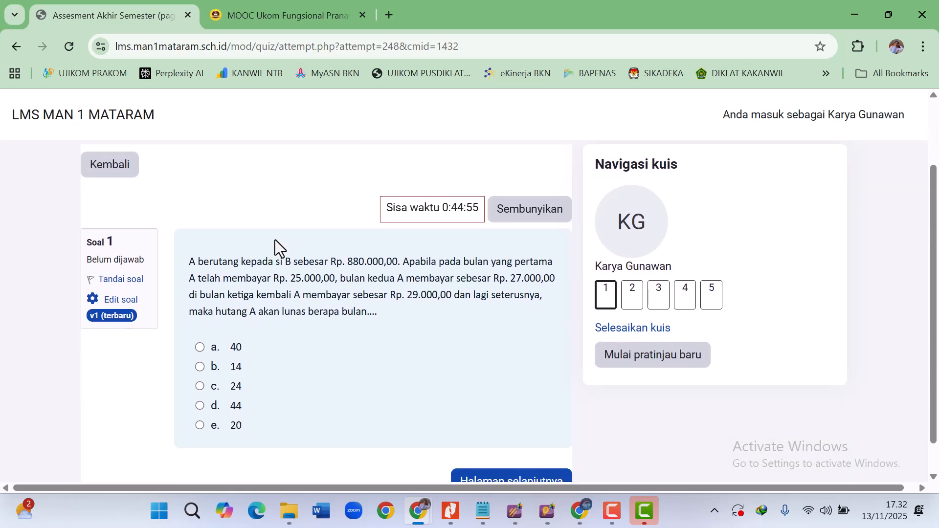
scroll(274, 240, down, 1)
scroll(275, 240, up, 1)
scroll(333, 369, down, 1)
scroll(333, 370, up, 1)
click(199, 367)
scroll(408, 371, down, 2)
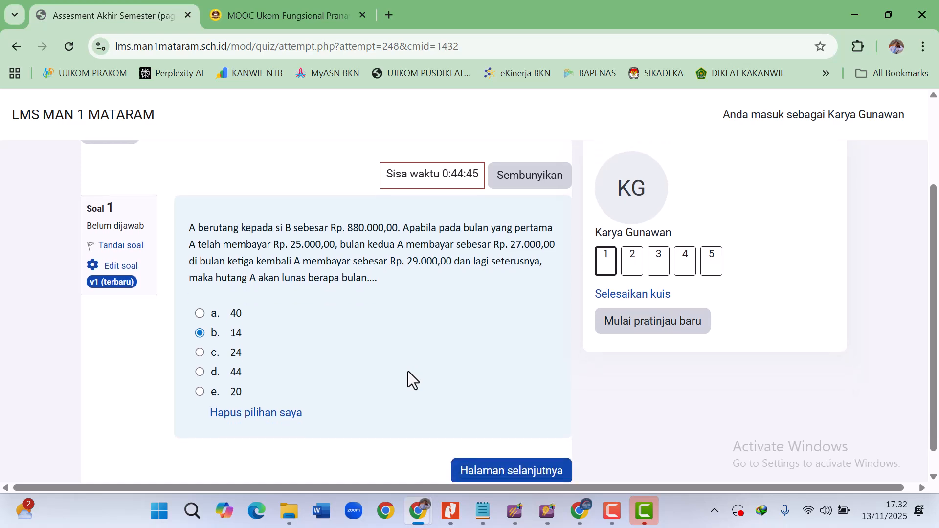
click(499, 446)
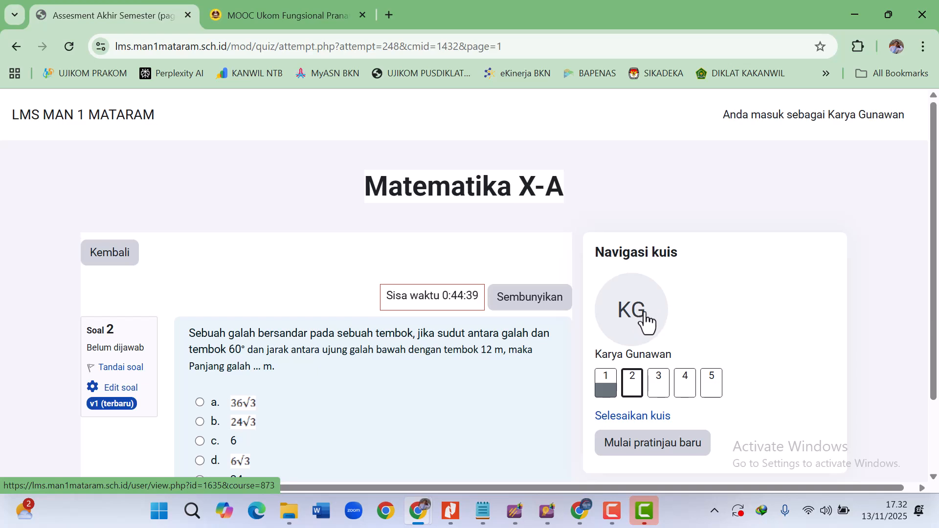
- Answer question 2 with option c (6) and question 3 with option d (5√2), advancing to question 4
scroll(669, 331, down, 2)
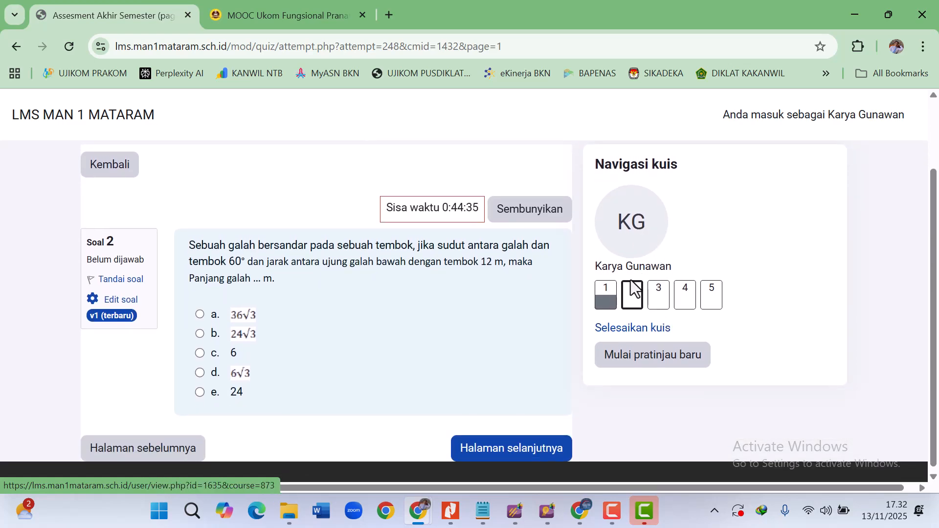
click(200, 353)
click(511, 472)
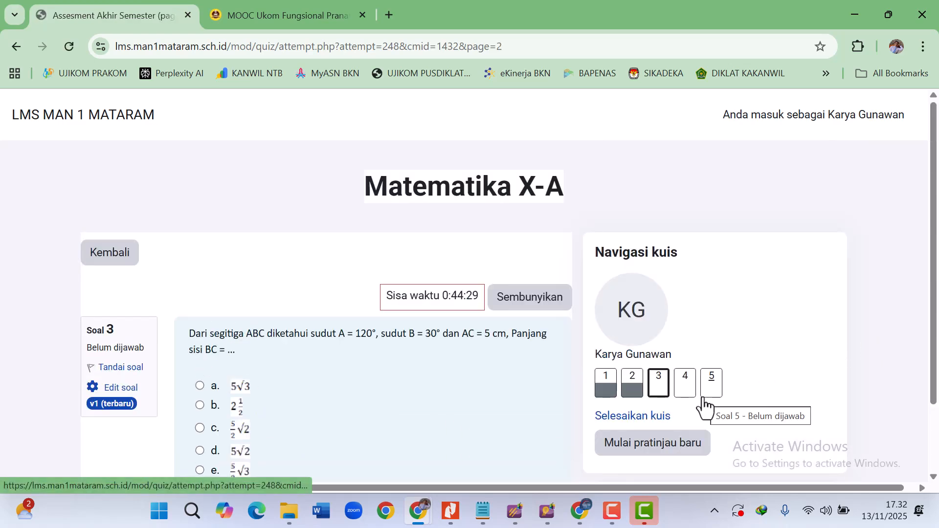
scroll(704, 398, down, 2)
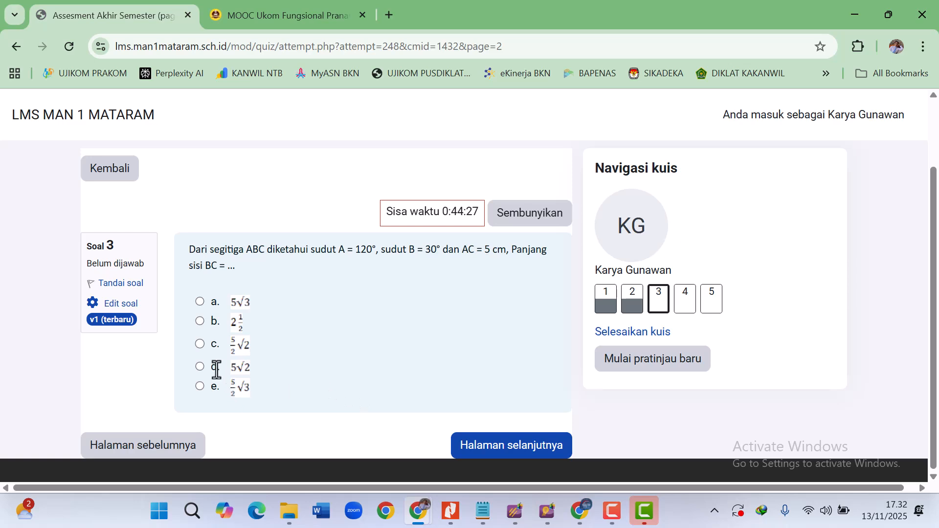
click(200, 367)
click(486, 470)
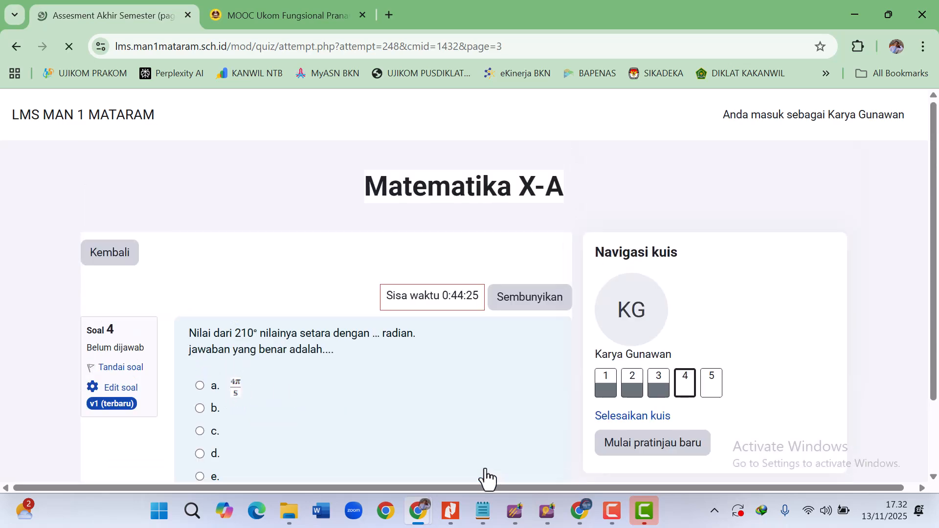
- Answer question 4 on converting 210° to radians with option b (7π/6) and go on to question 5
click(200, 409)
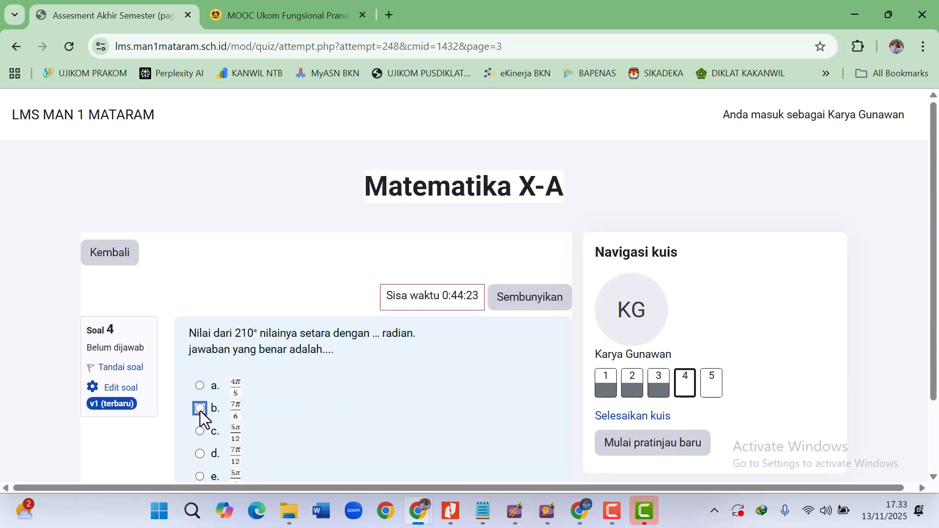
scroll(451, 365, down, 2)
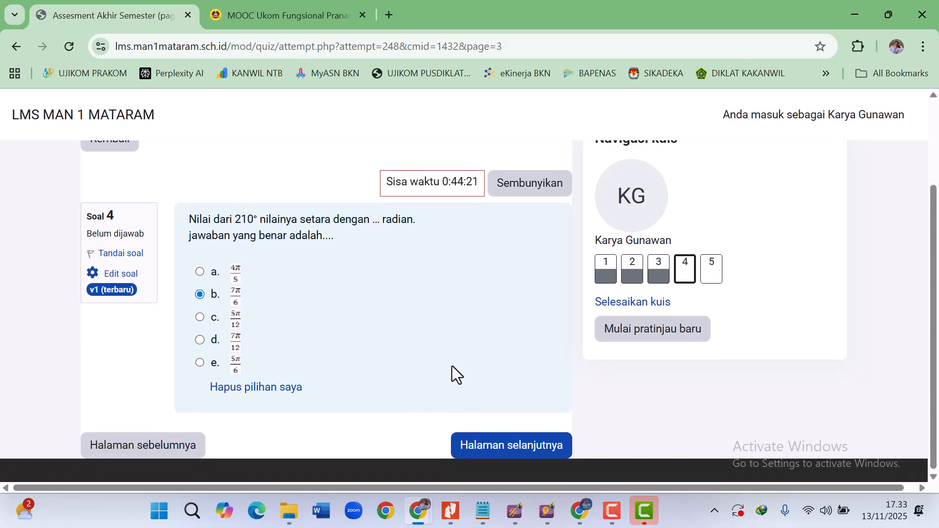
click(531, 452)
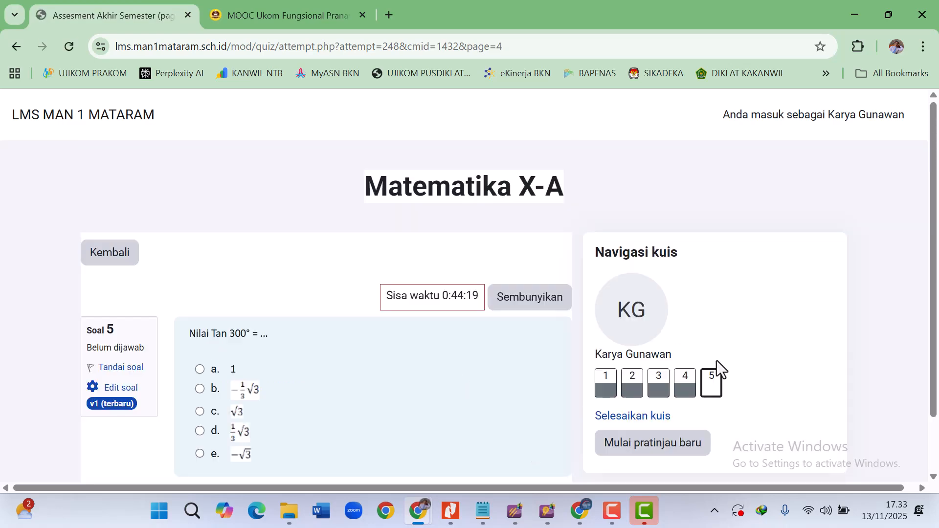
- Answer question 5 on Tan 300° with option b (-1/3√3) and finish the quiz to reach the attempt summary
scroll(718, 389, down, 1)
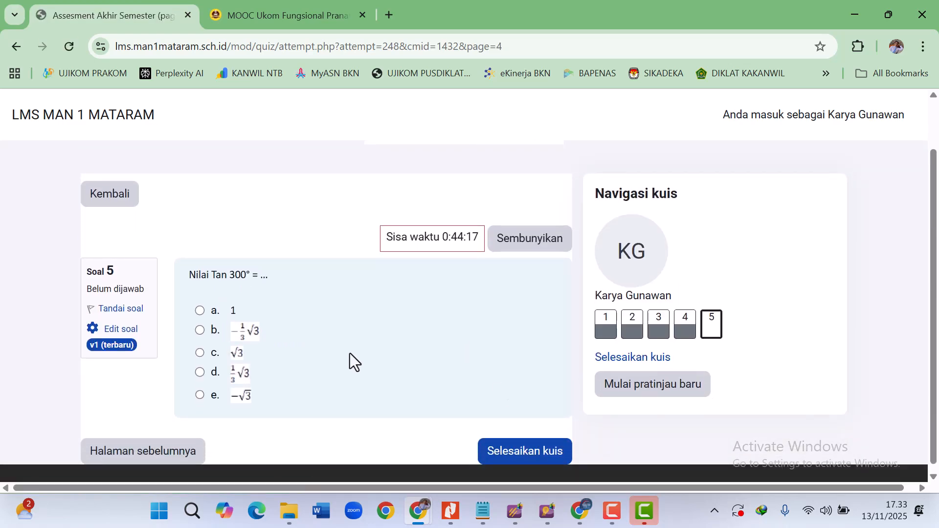
click(199, 331)
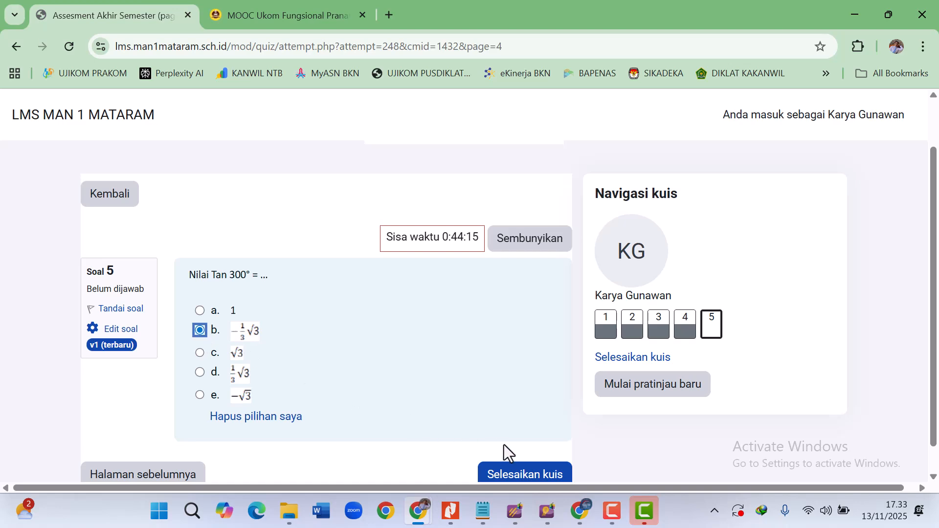
click(520, 474)
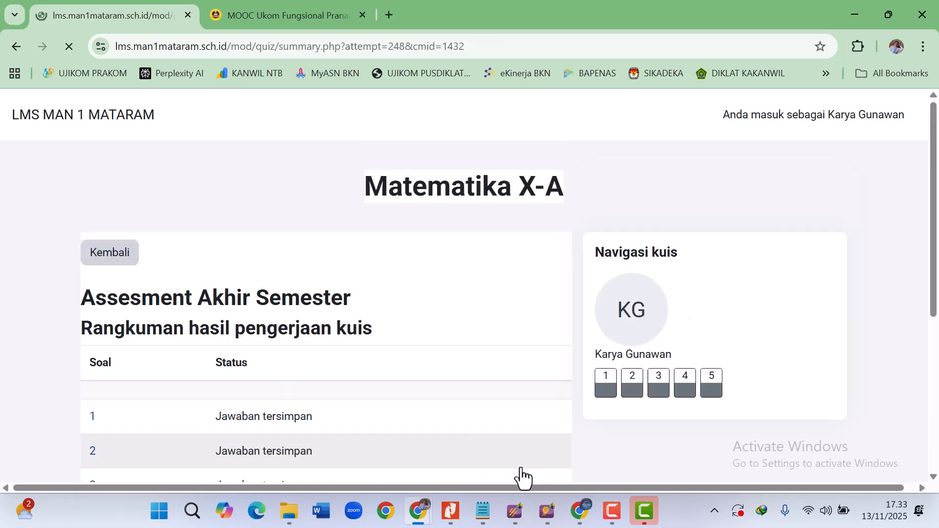
scroll(508, 410, down, 3)
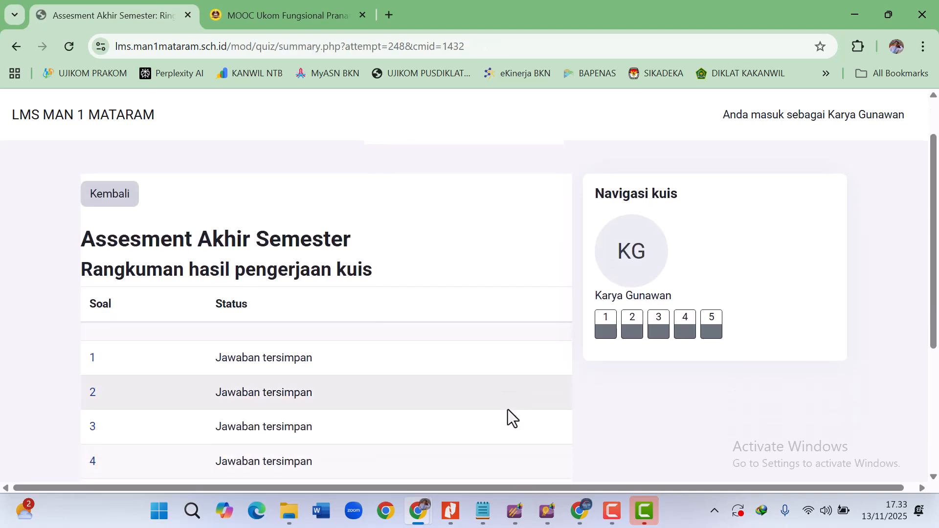
- Check the saved status of the five answers, then submit the whole attempt and confirm finishing it
scroll(507, 409, down, 2)
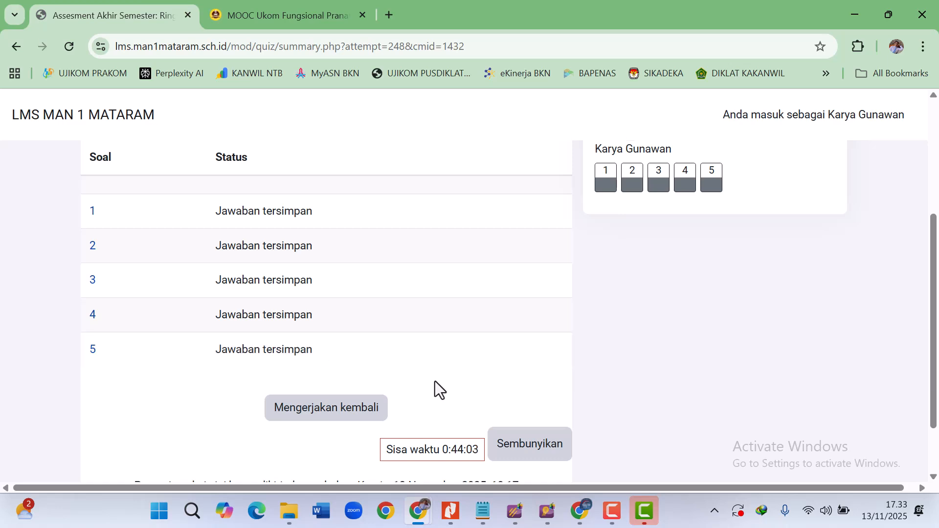
scroll(435, 381, down, 1)
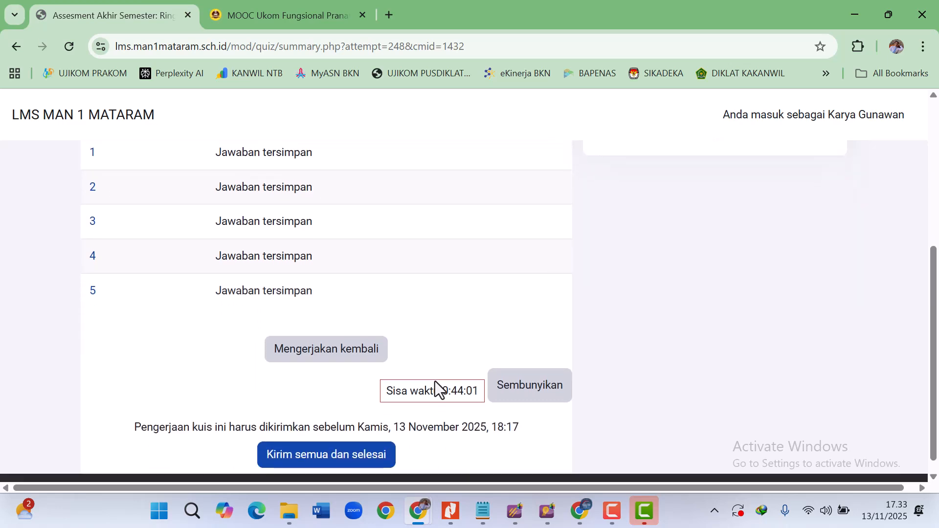
scroll(436, 380, up, 2)
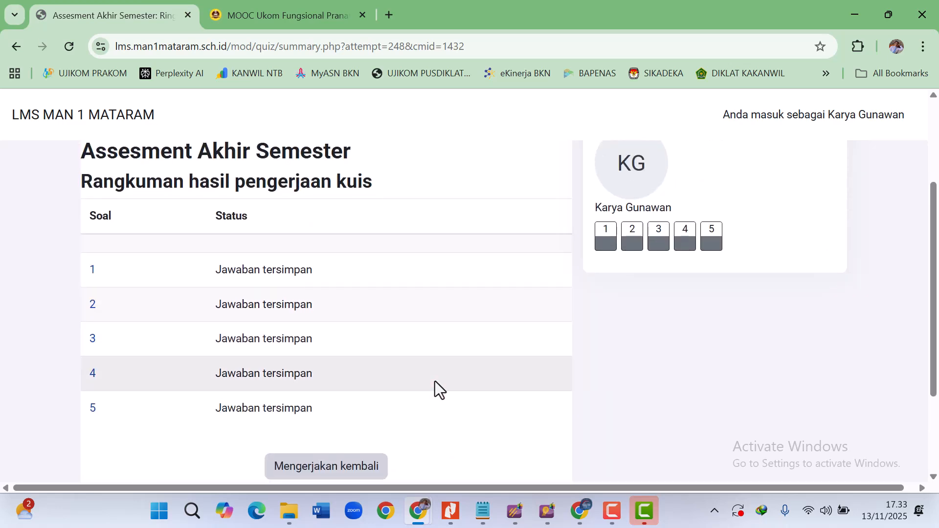
scroll(435, 380, down, 1)
scroll(435, 380, down, 1)
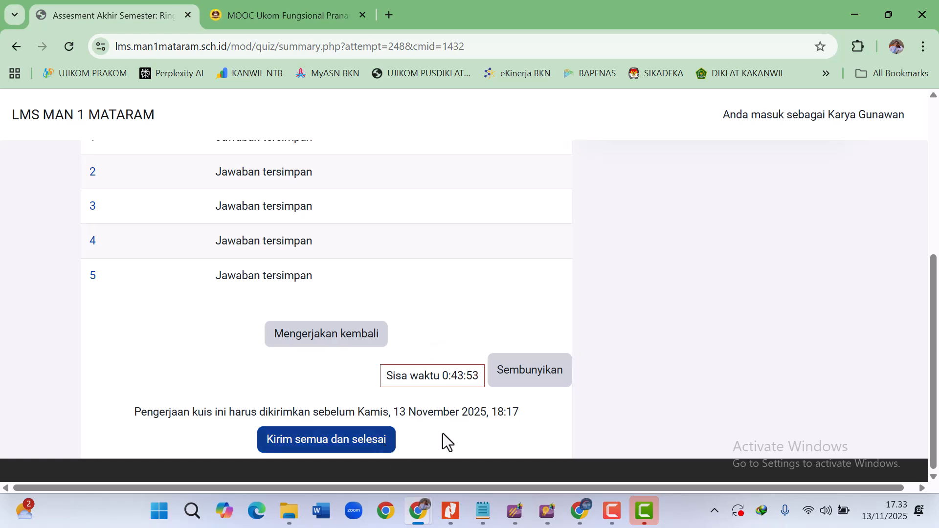
click(370, 441)
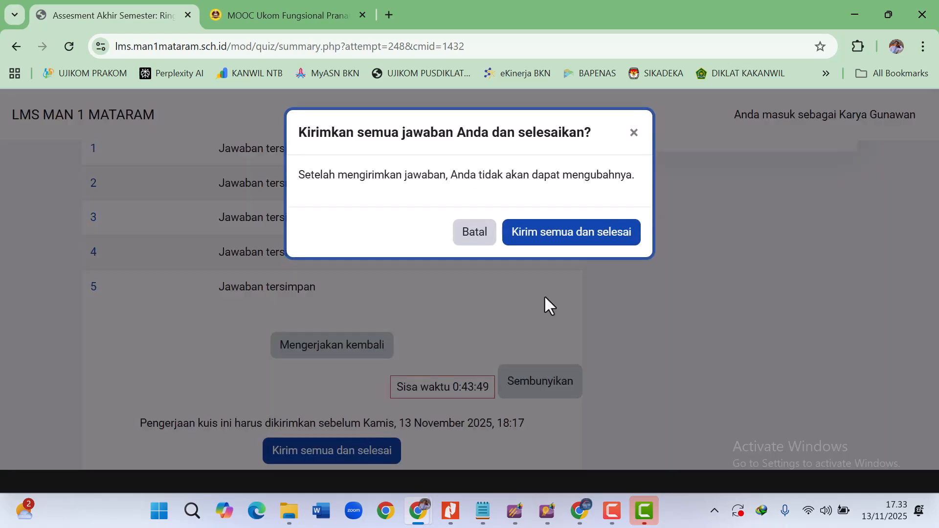
click(596, 246)
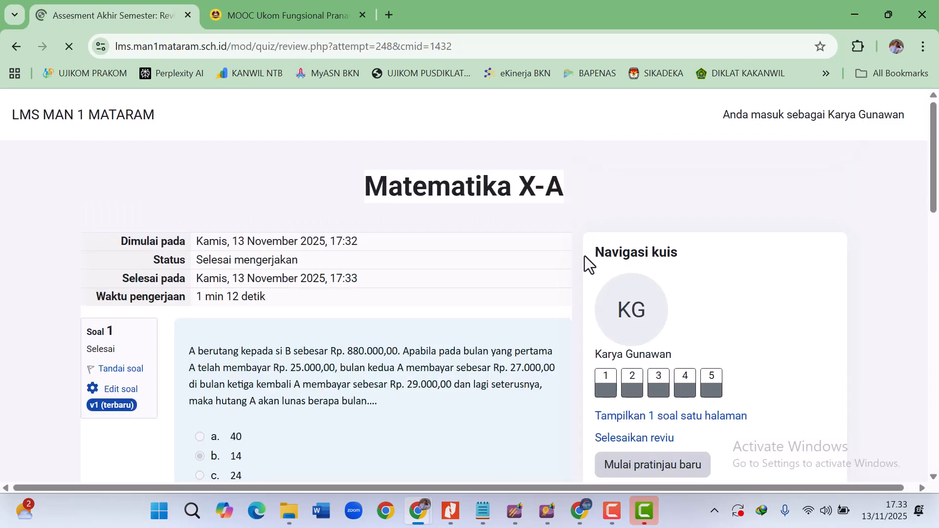
- Examine the submitted attempt's review, including its start and finish details and the chosen answers to all five questions
scroll(461, 264, down, 4)
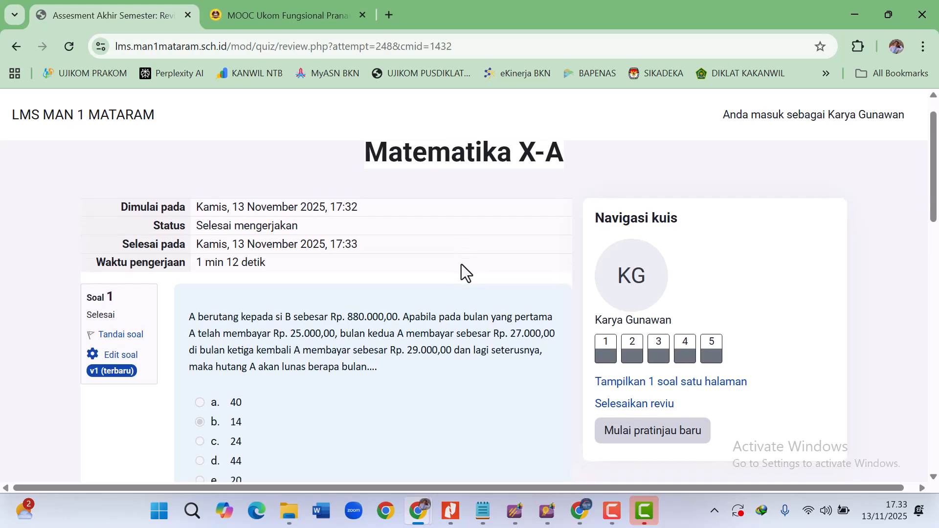
scroll(462, 264, down, 15)
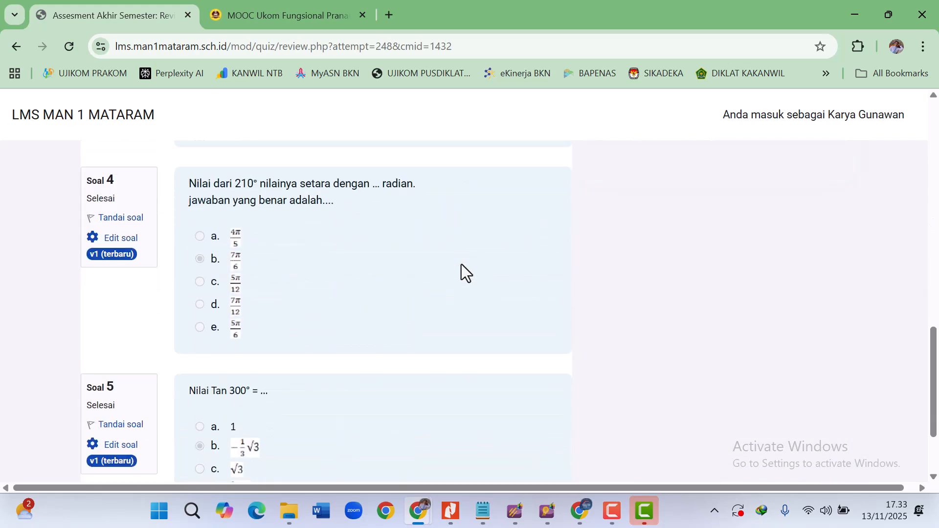
scroll(462, 264, up, 18)
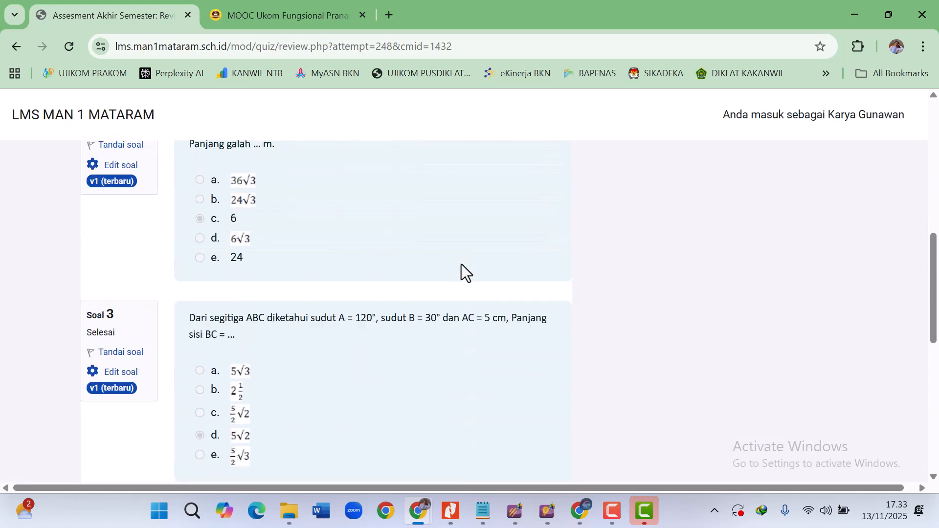
scroll(461, 264, down, 15)
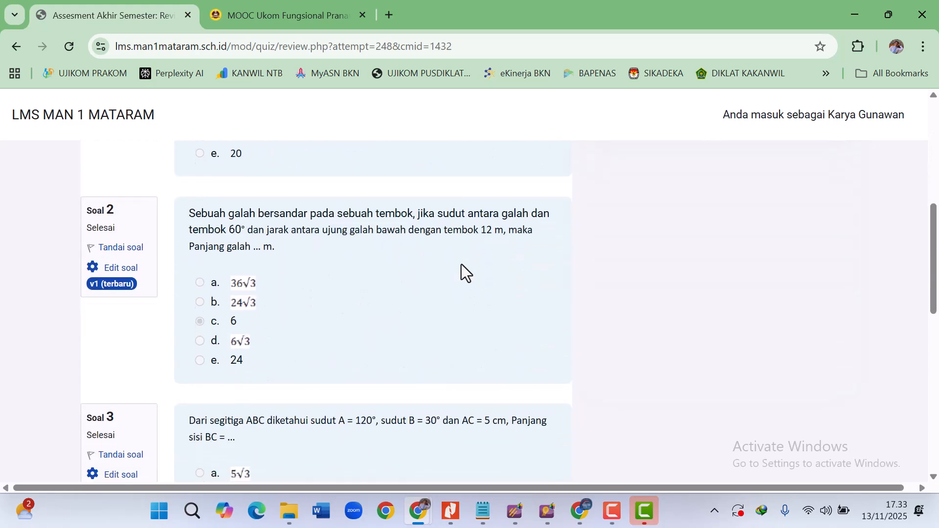
scroll(461, 264, down, 2)
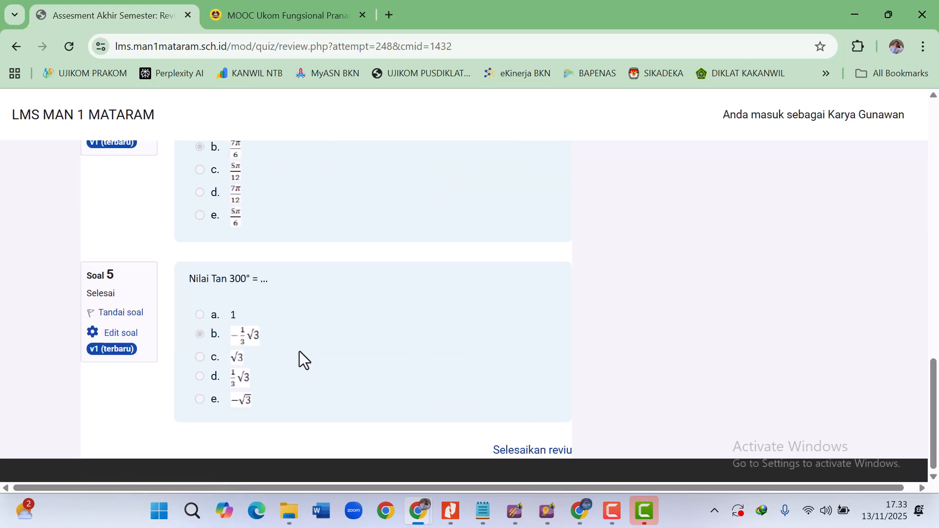
scroll(299, 351, up, 17)
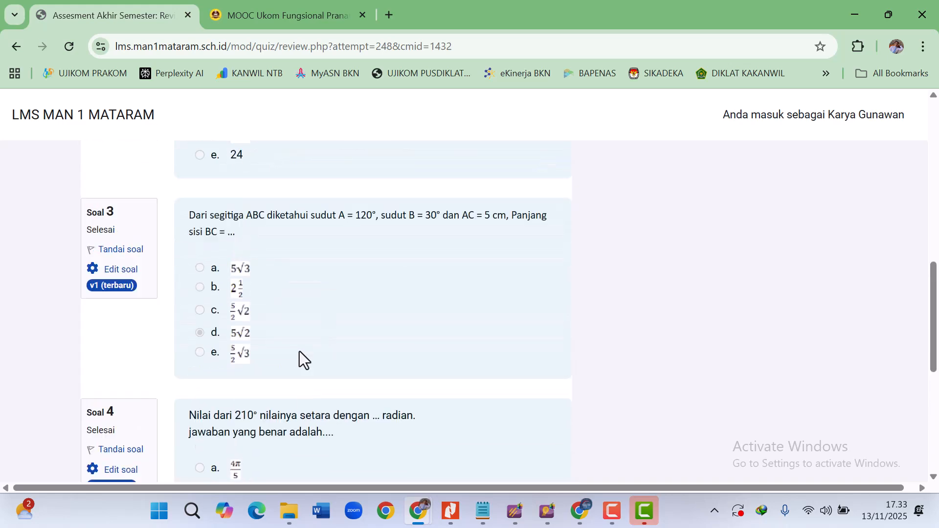
scroll(299, 351, up, 2)
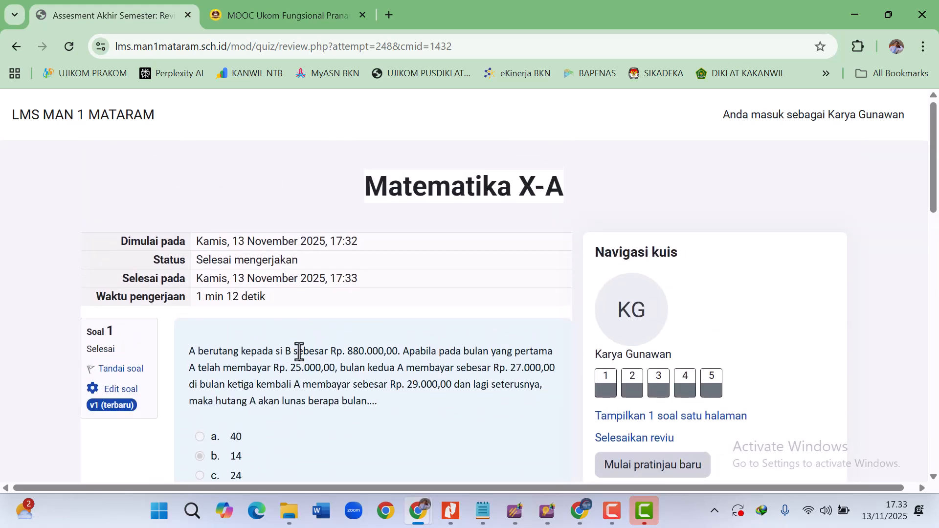
right_click(287, 207)
click(228, 202)
drag(218, 241, 386, 250)
click(385, 252)
scroll(385, 252, down, 10)
scroll(385, 254, down, 10)
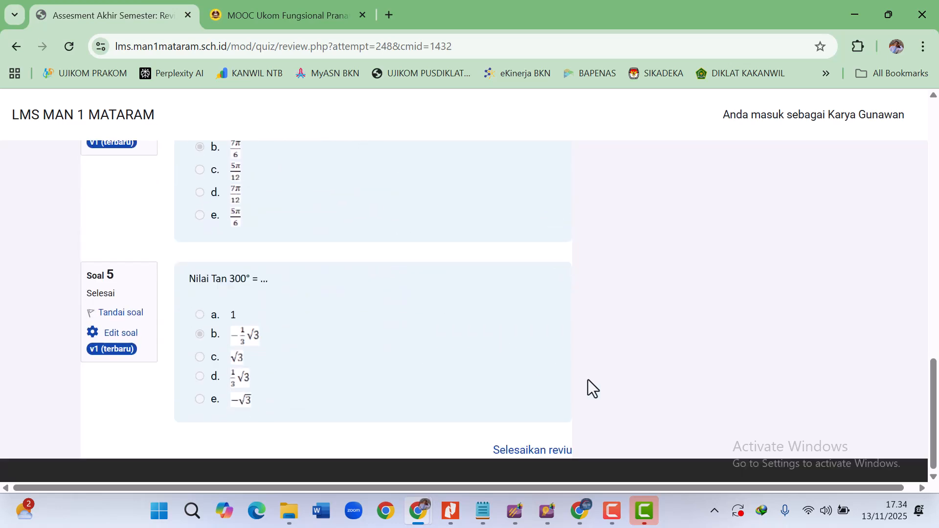
- Finish the review and check the quiz page's summary of previous attempts and its opening times and exam rules
click(560, 451)
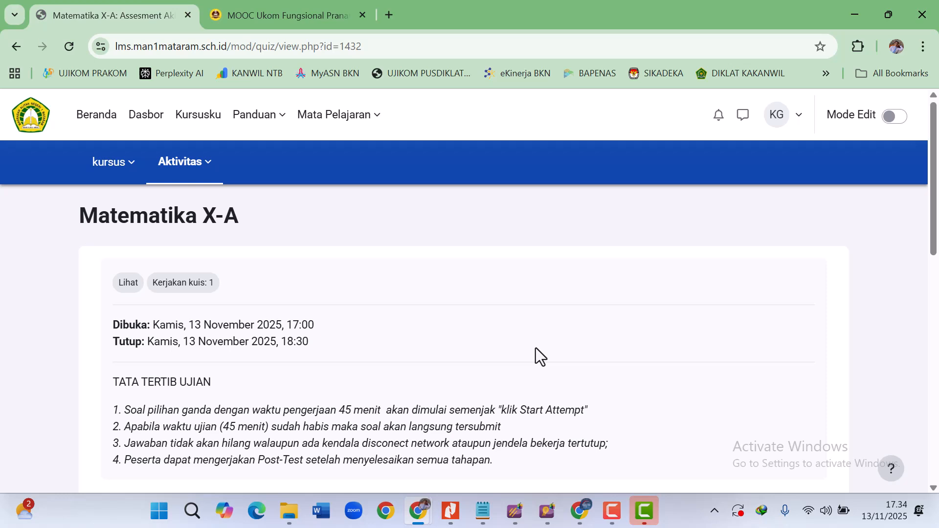
scroll(536, 348, down, 7)
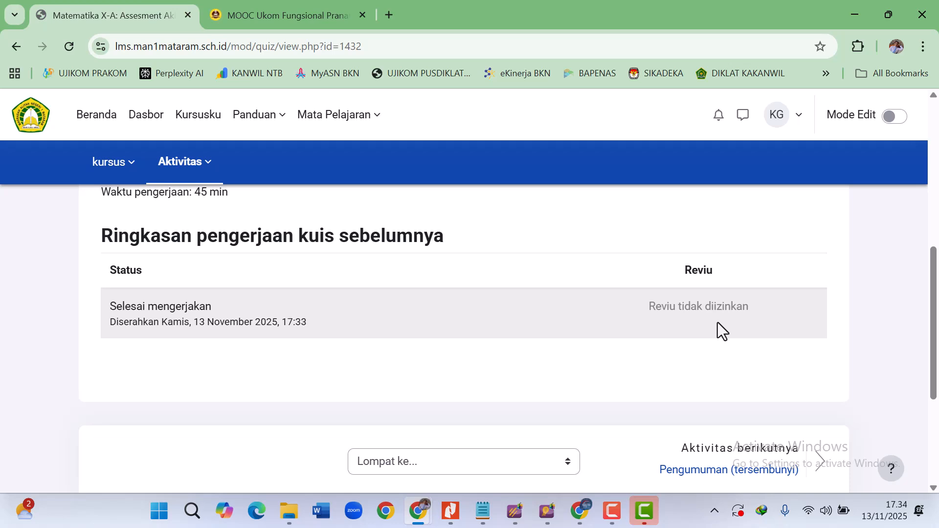
scroll(717, 323, up, 7)
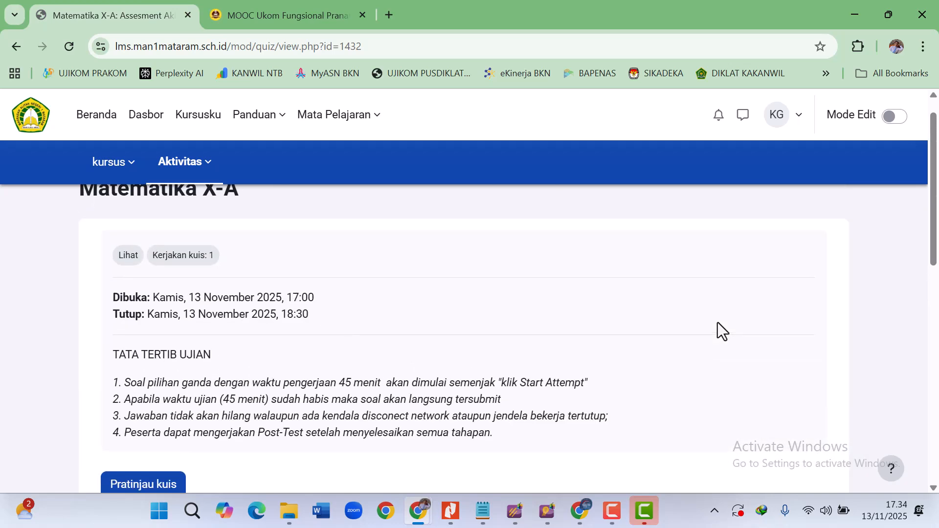
scroll(717, 322, up, 1)
scroll(718, 322, down, 4)
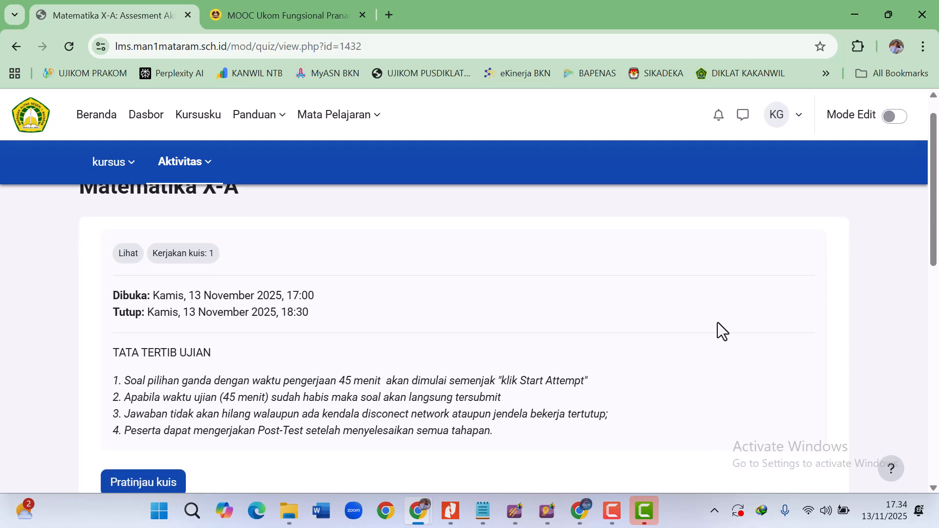
scroll(718, 322, up, 4)
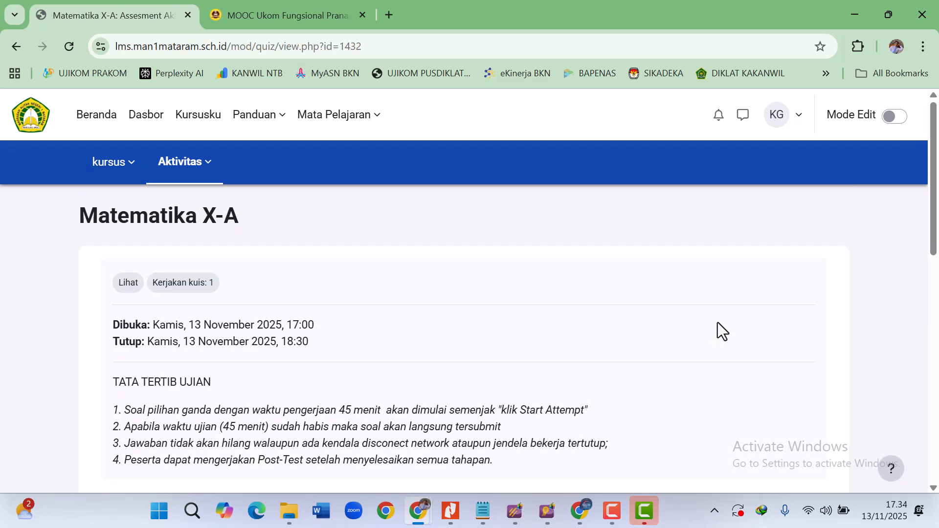